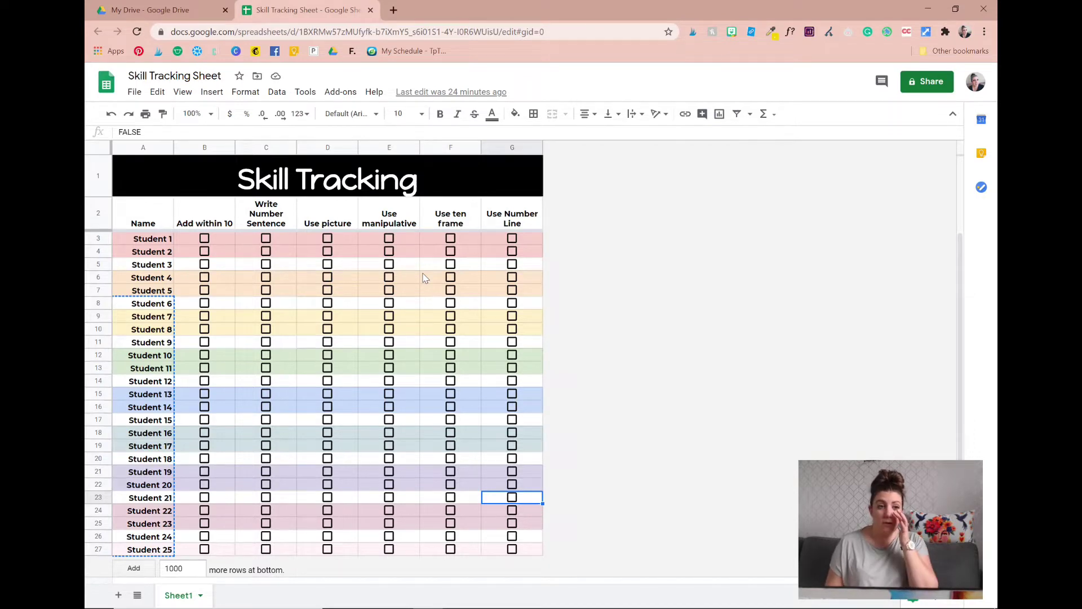
Create a new blank Google Sheets spreadsheet from My Drive.
{"action": "left_click", "coordinate": [166, 9]}
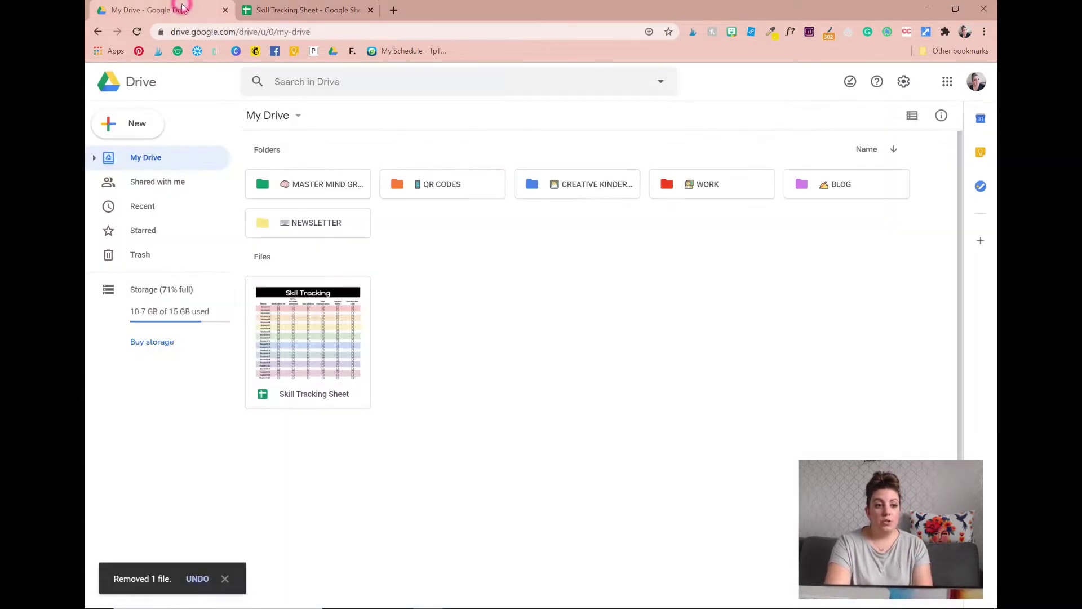
{"action": "left_click", "coordinate": [144, 114]}
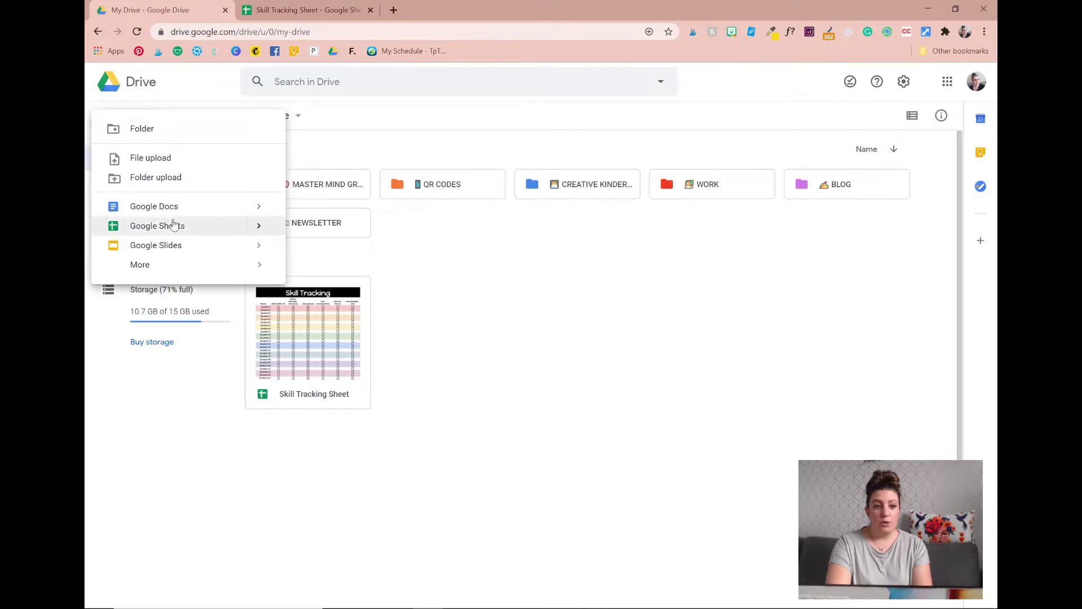
{"action": "left_click", "coordinate": [172, 220]}
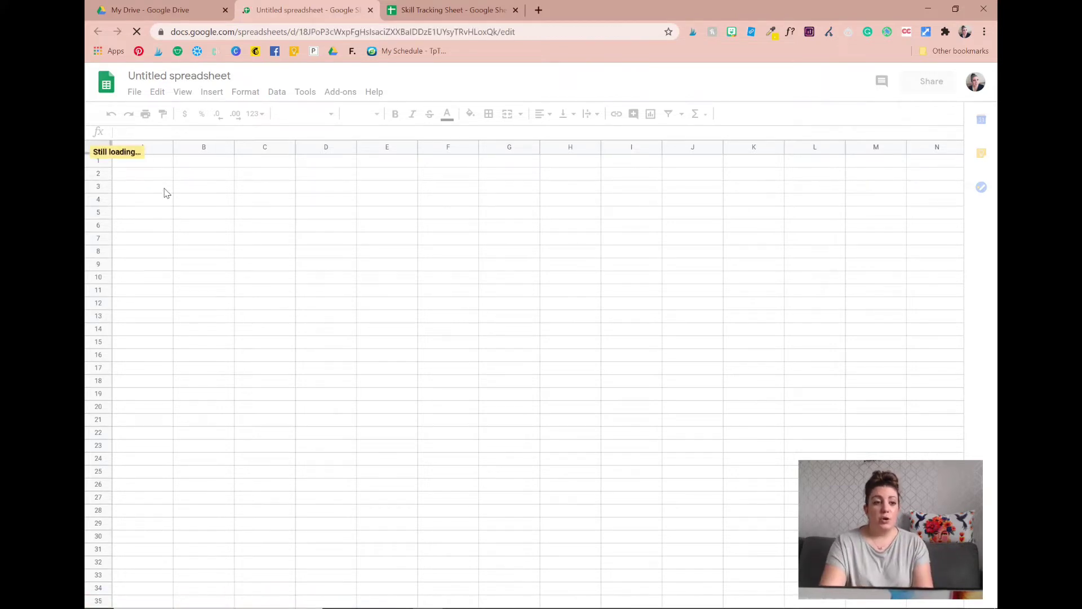
Enter the title "Alphabet Knowledge" in cell A1.
{"action": "left_click", "coordinate": [158, 165]}
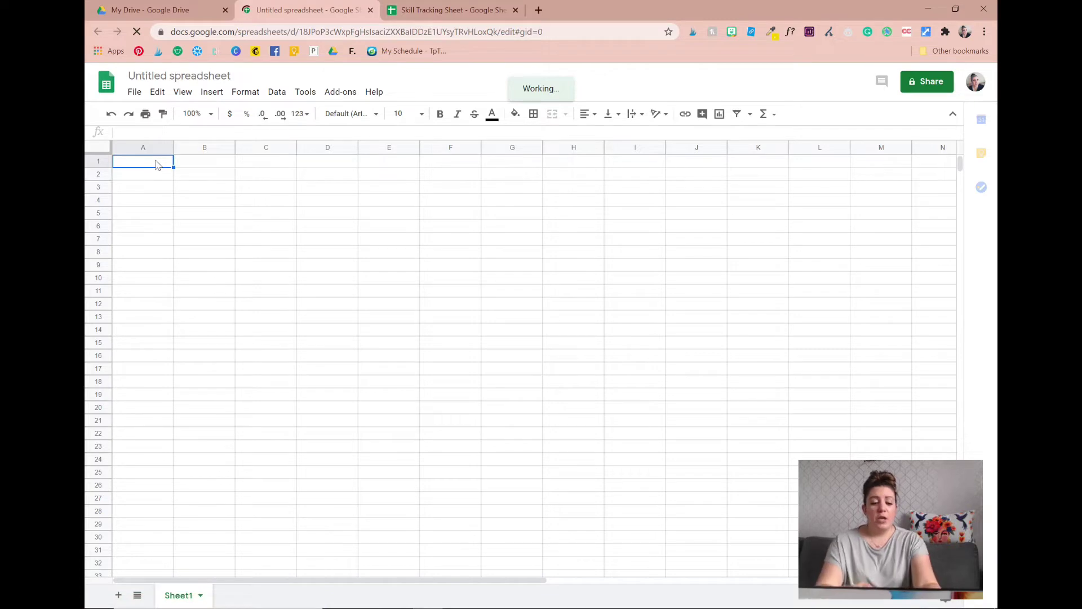
{"action": "type", "text": "Alphabe"}
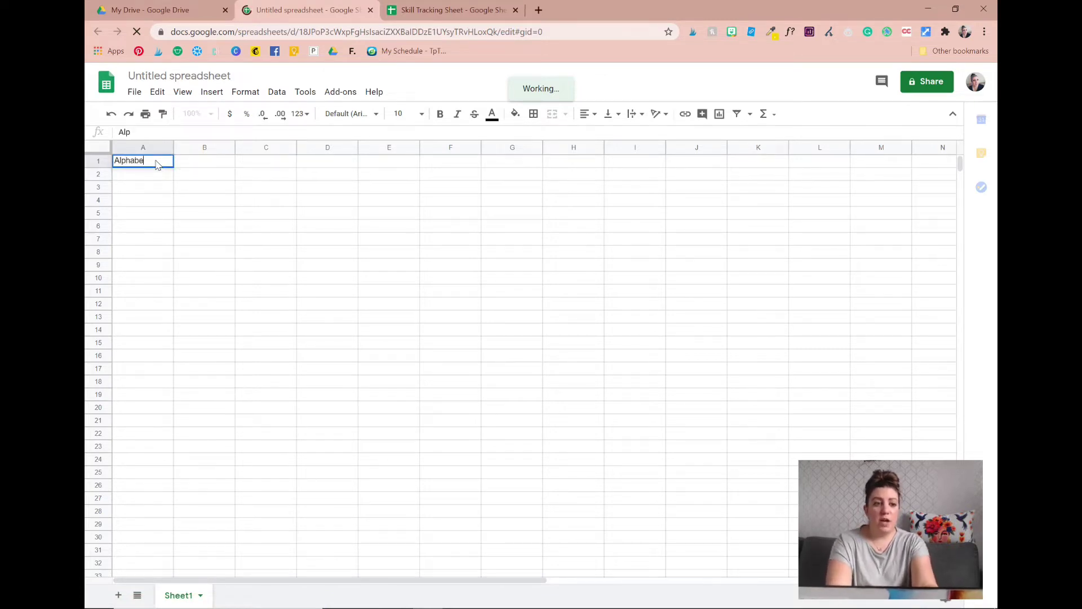
{"action": "type", "text": "t Knowledge"}
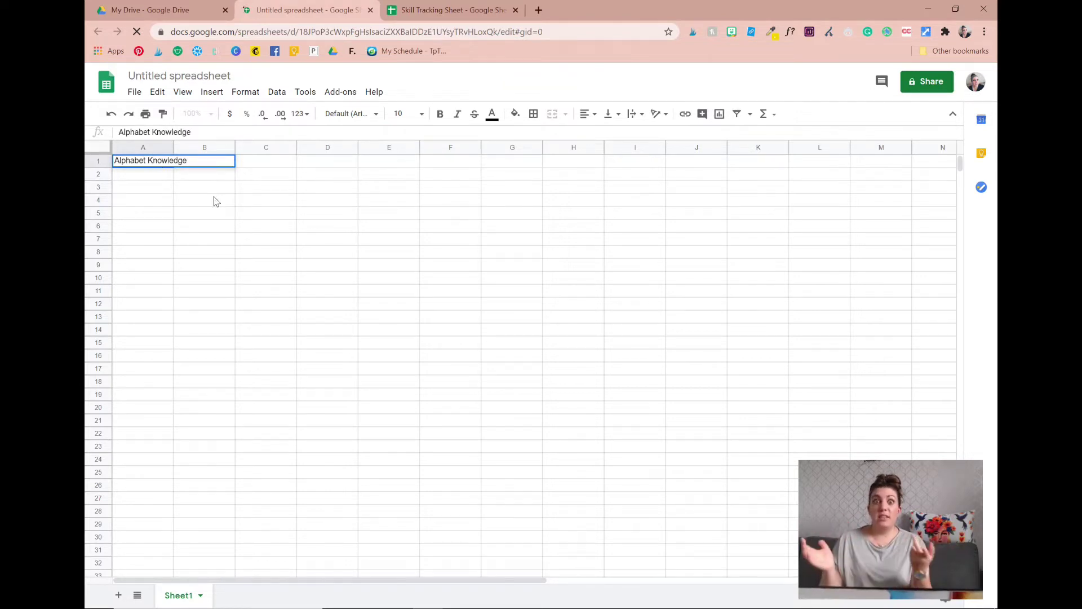
{"action": "left_click", "coordinate": [175, 185]}
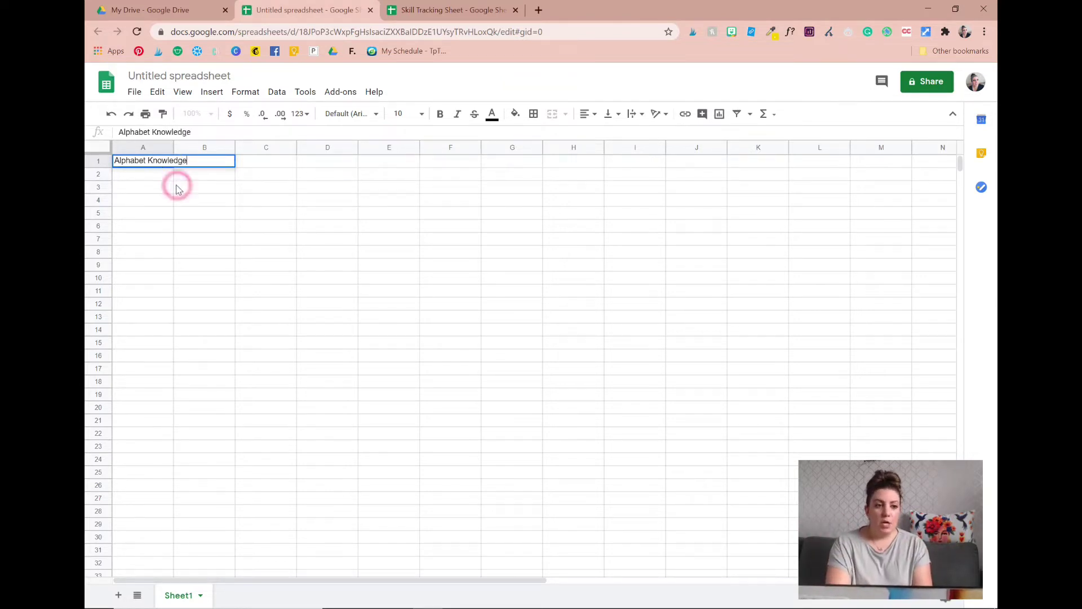
{"action": "left_click", "coordinate": [145, 147]}
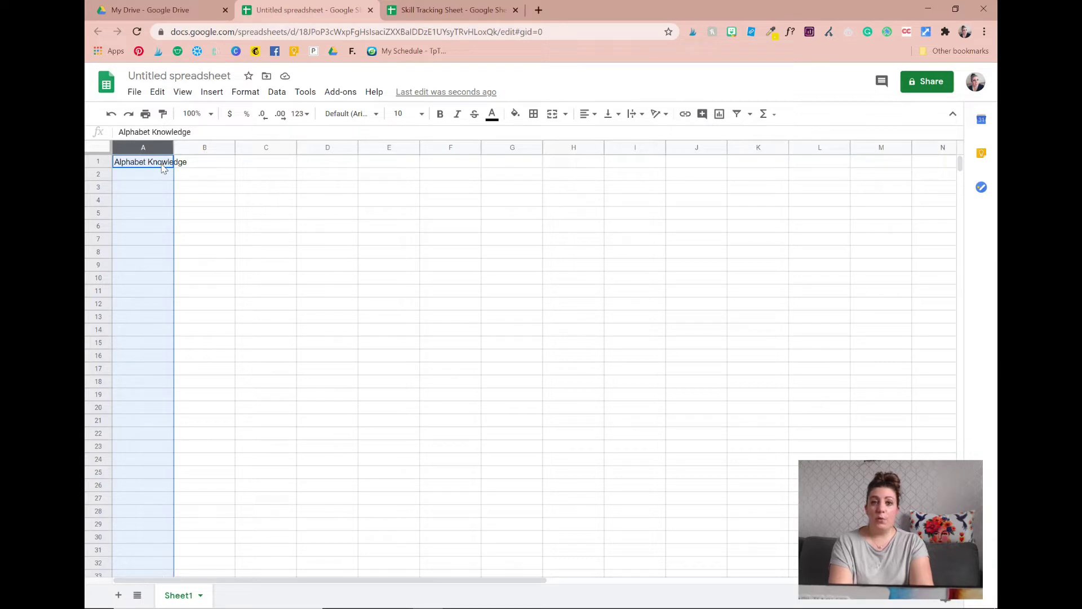
Examine the title layout of the Skill Tracking Sheet and return to the untitled spreadsheet.
{"action": "left_click", "coordinate": [435, 10]}
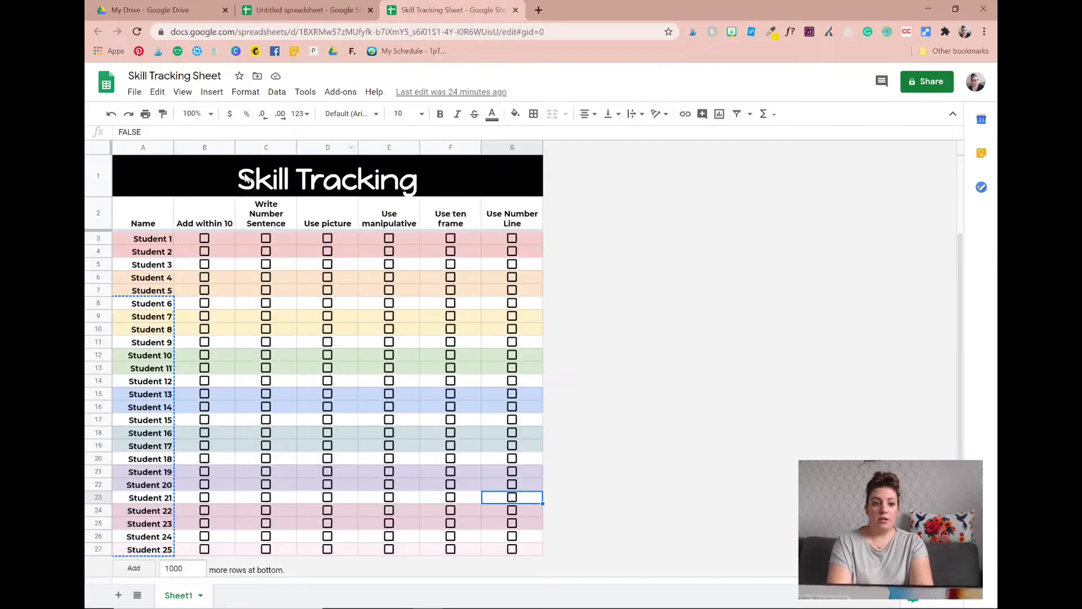
{"action": "left_click", "coordinate": [283, 15]}
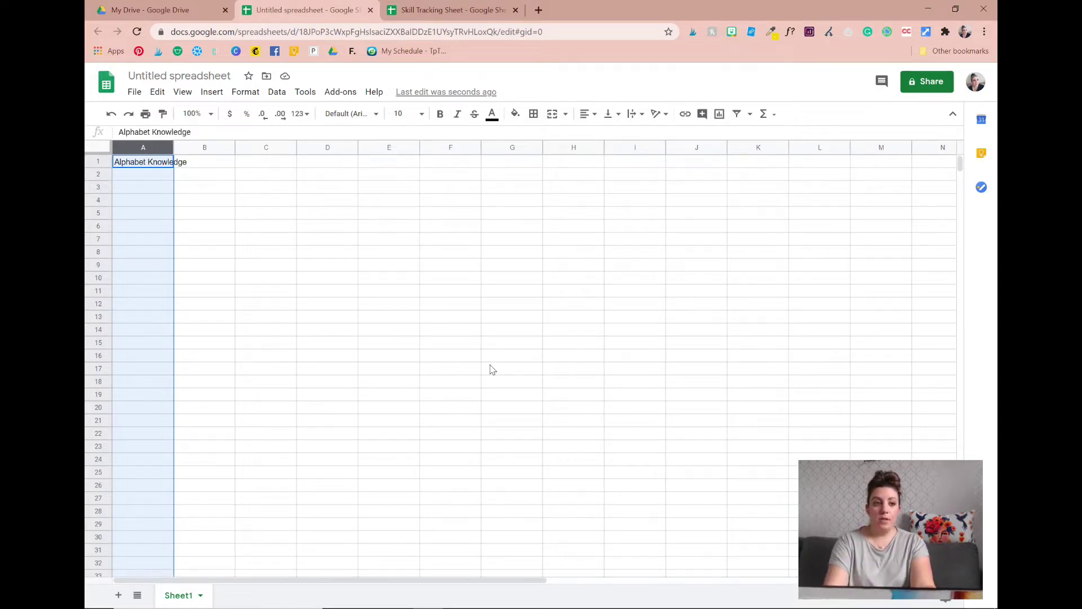
Insert a new row above row 1 from the last column's cell Z1.
{"action": "key", "text": "ctrl+shift+Right"}
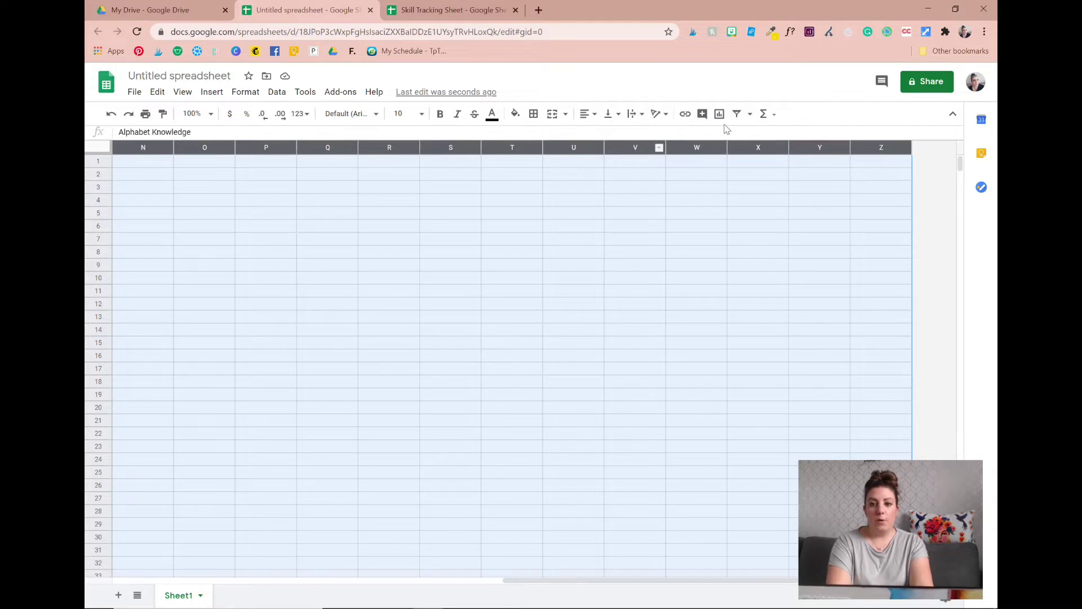
{"action": "left_click", "coordinate": [902, 174]}
{"action": "left_click", "coordinate": [896, 161]}
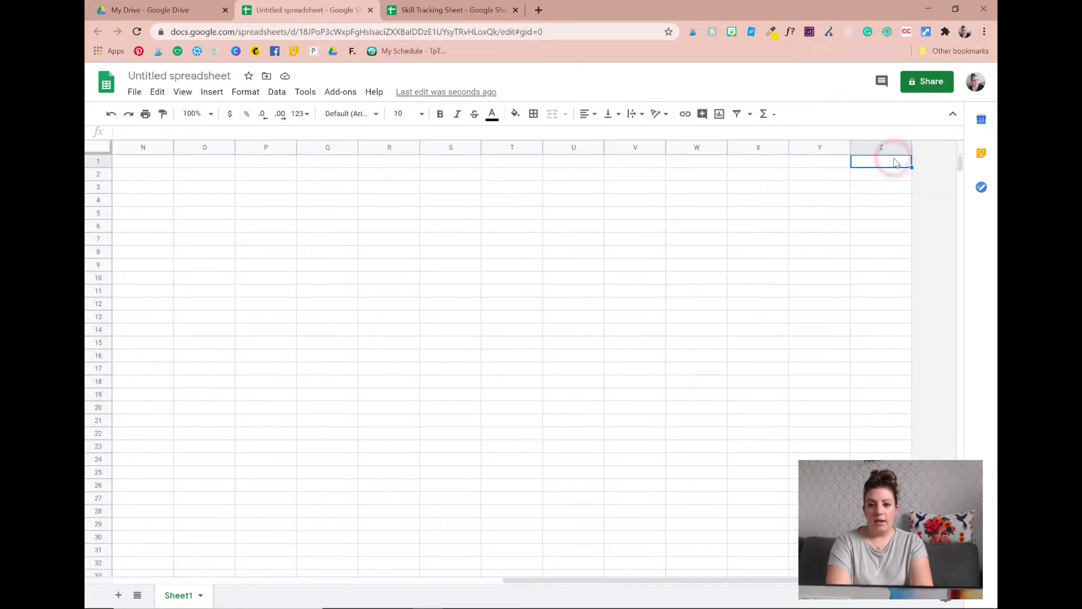
{"action": "right_click", "coordinate": [896, 161]}
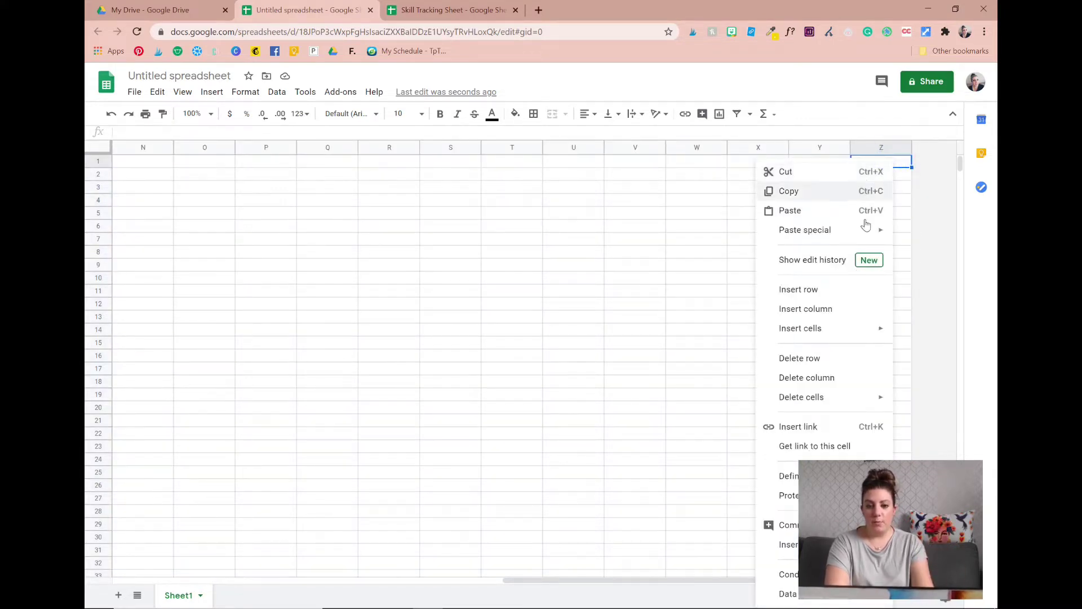
{"action": "left_click", "coordinate": [861, 295]}
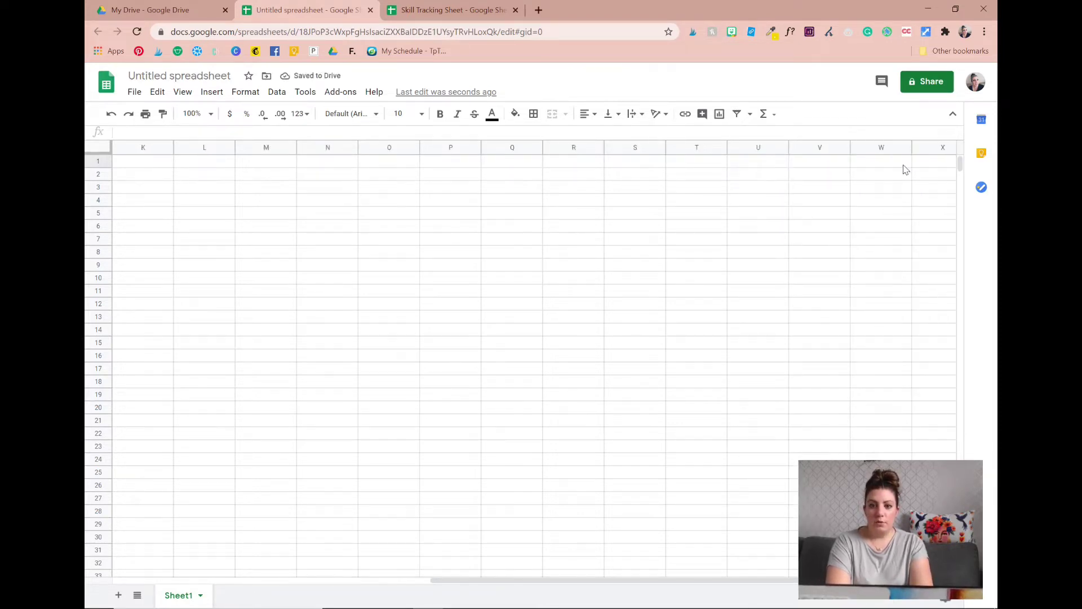
Insert one additional column at cell Z1 to extend the sheet to column AA.
{"action": "right_click", "coordinate": [885, 165]}
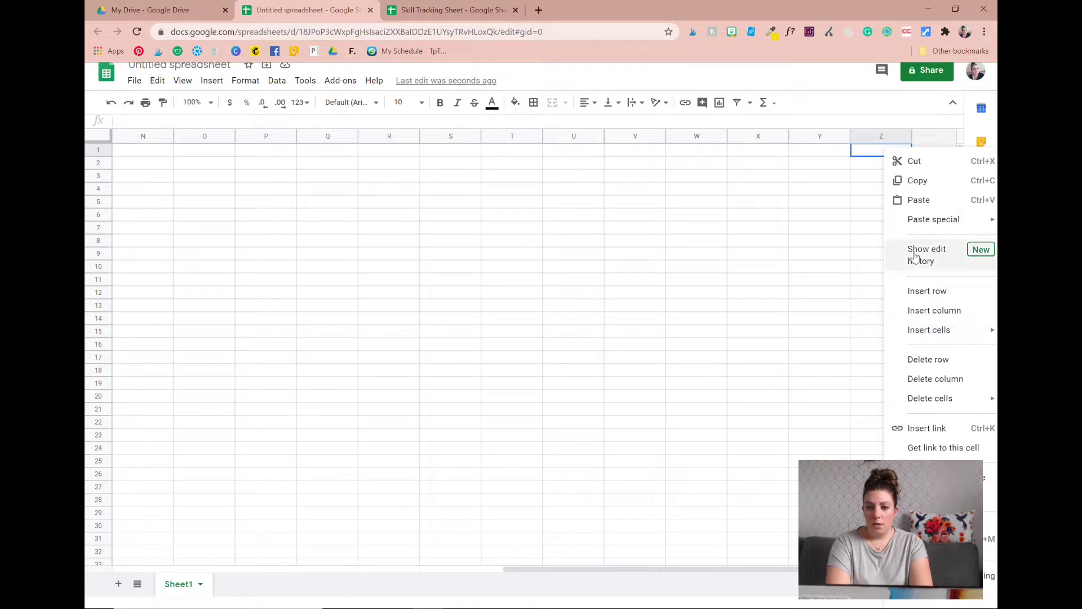
{"action": "left_click", "coordinate": [916, 313]}
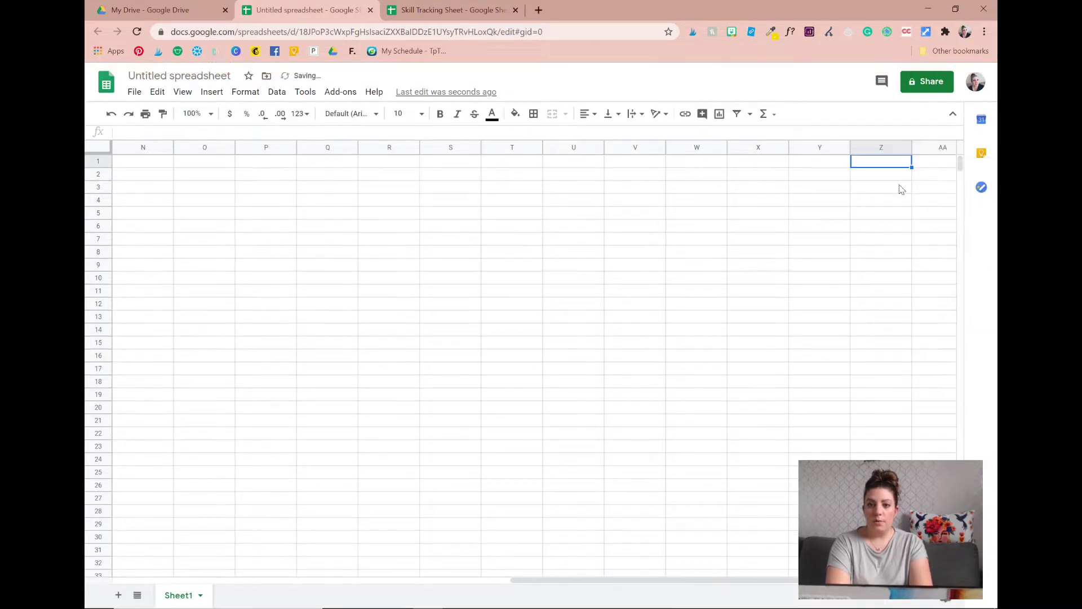
Delete the empty row 1 above the Alphabet Knowledge title.
{"action": "left_click", "coordinate": [927, 165]}
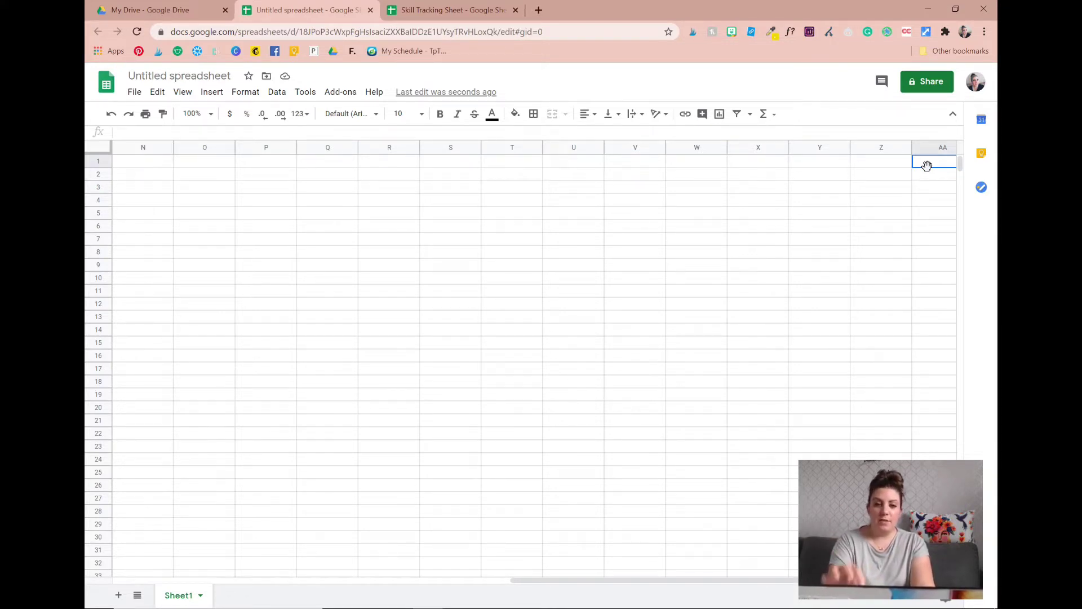
{"action": "key", "text": "shift+Home"}
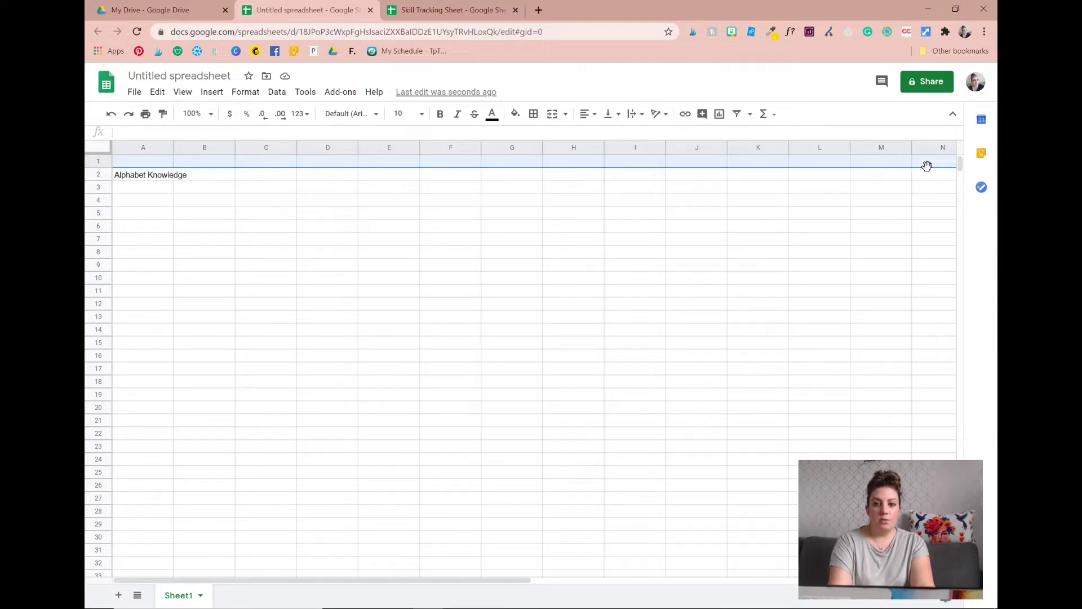
{"action": "right_click", "coordinate": [927, 166]}
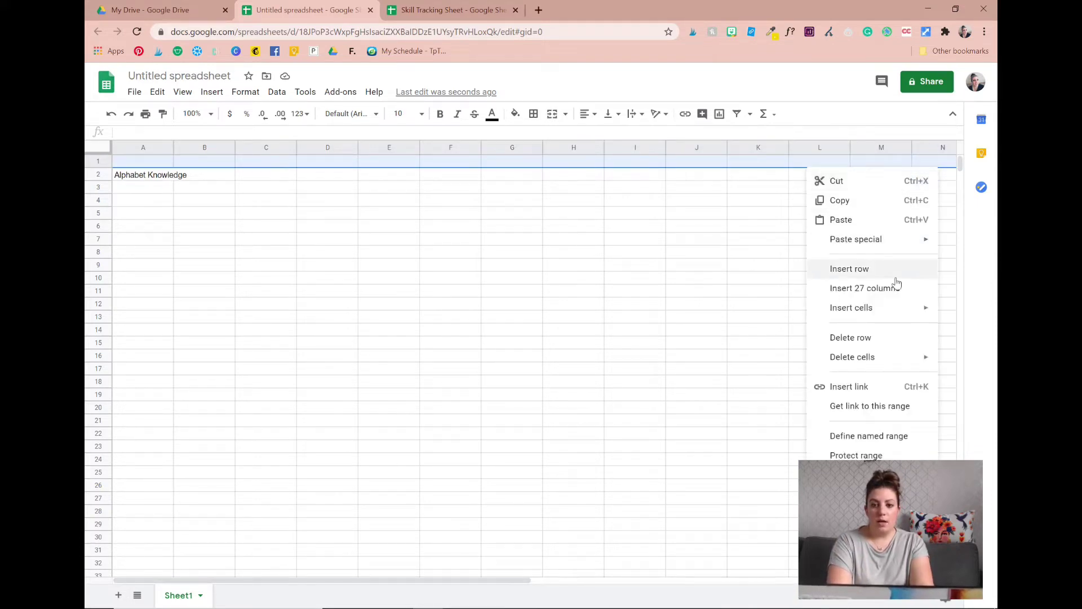
{"action": "left_click", "coordinate": [879, 334]}
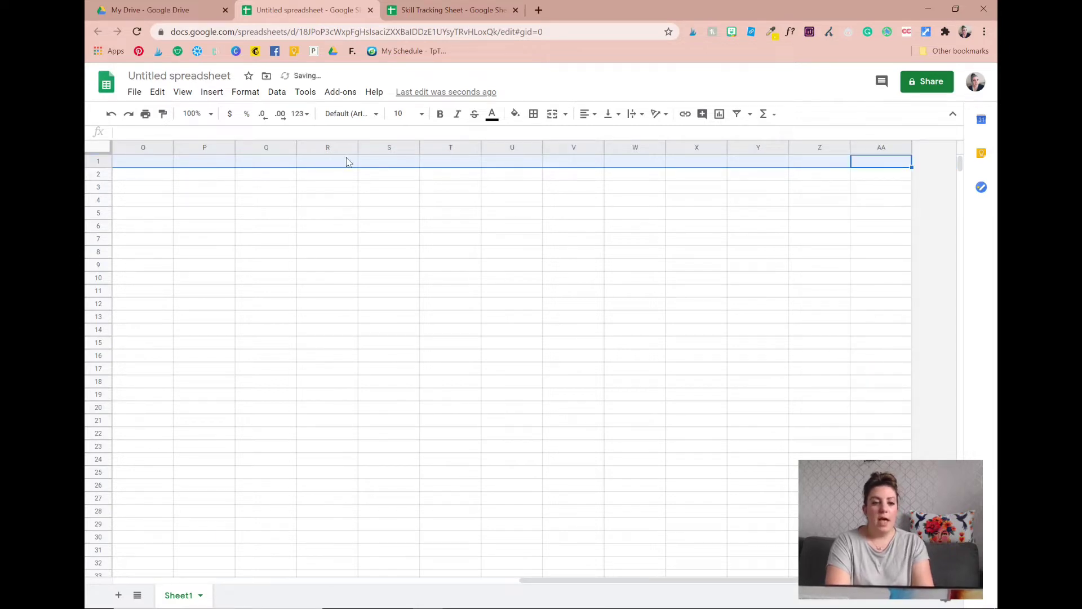
Merge all cells of row 1 from A1 to AA1 into a single title cell.
{"action": "scroll", "coordinate": [361, 256], "scroll_direction": "left", "scroll_amount": 6}
{"action": "scroll", "coordinate": [361, 256], "scroll_direction": "left", "scroll_amount": 2}
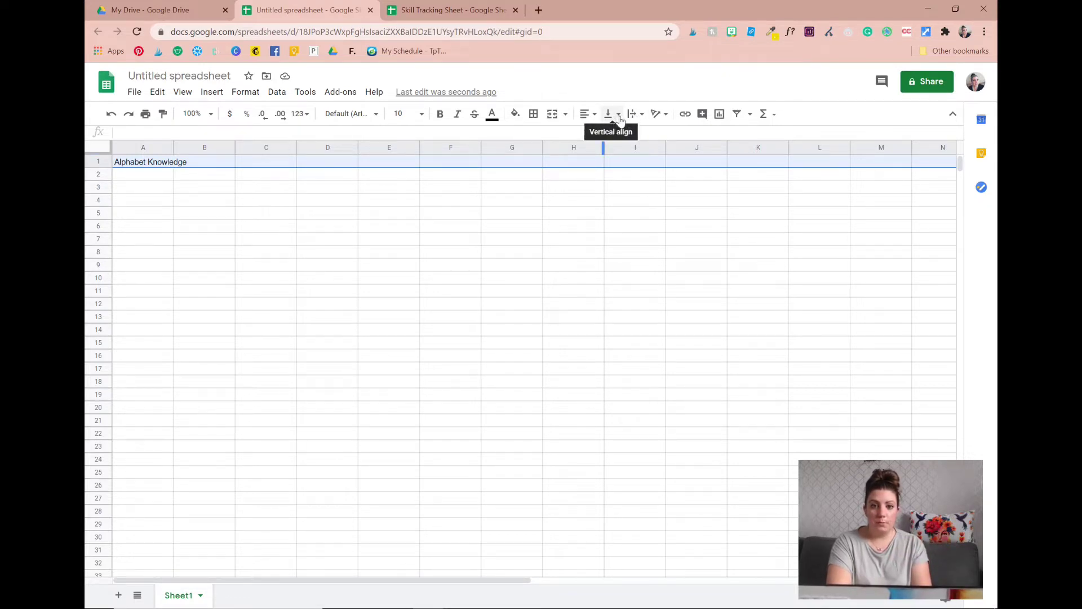
{"action": "left_click", "coordinate": [618, 170]}
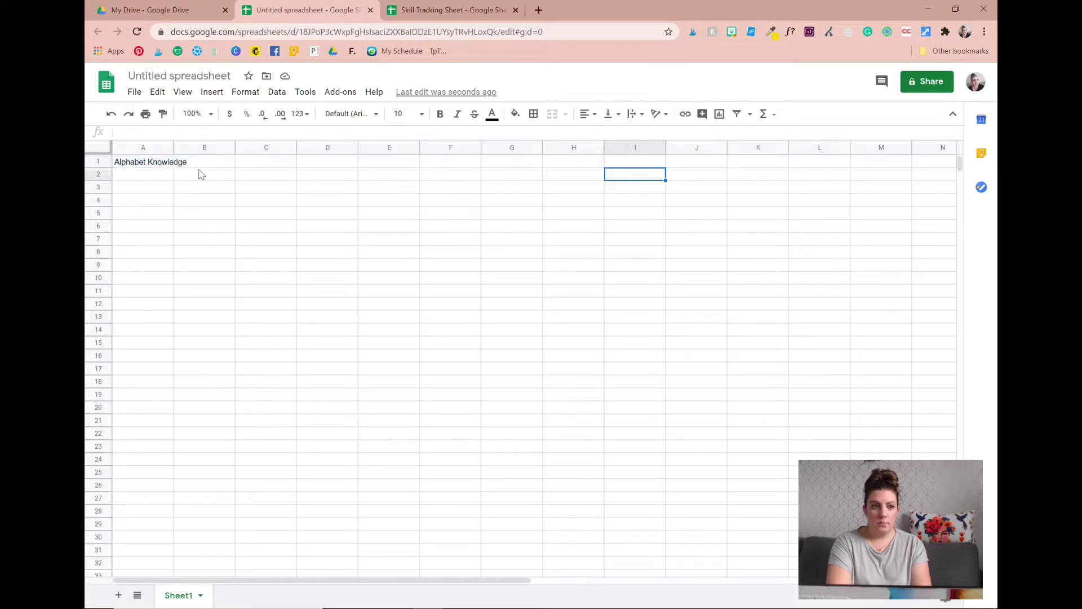
{"action": "left_click", "coordinate": [162, 149]}
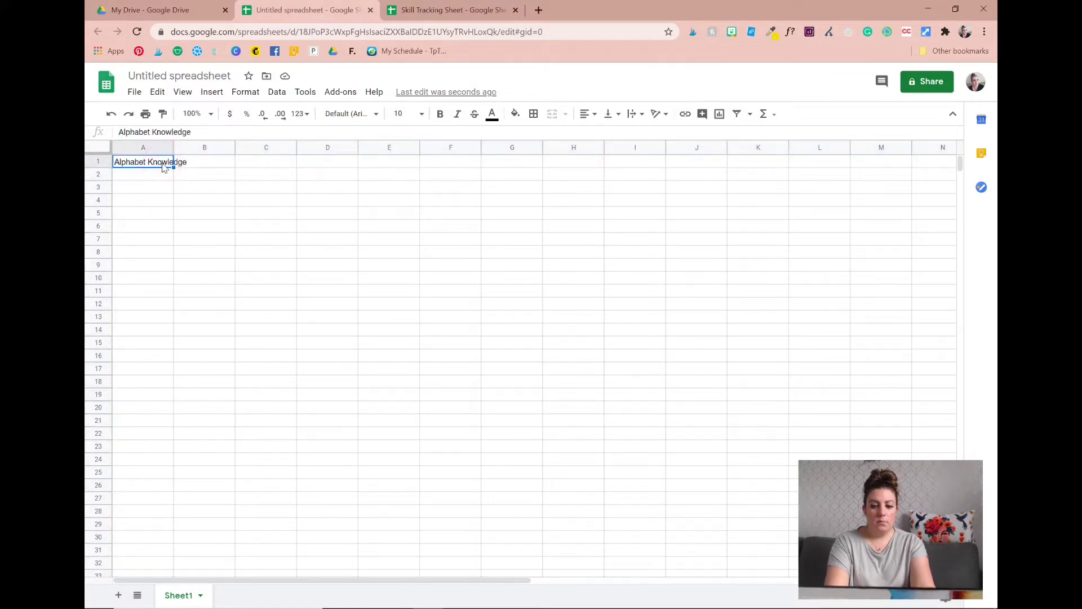
{"action": "key", "text": "ctrl+shift+Right"}
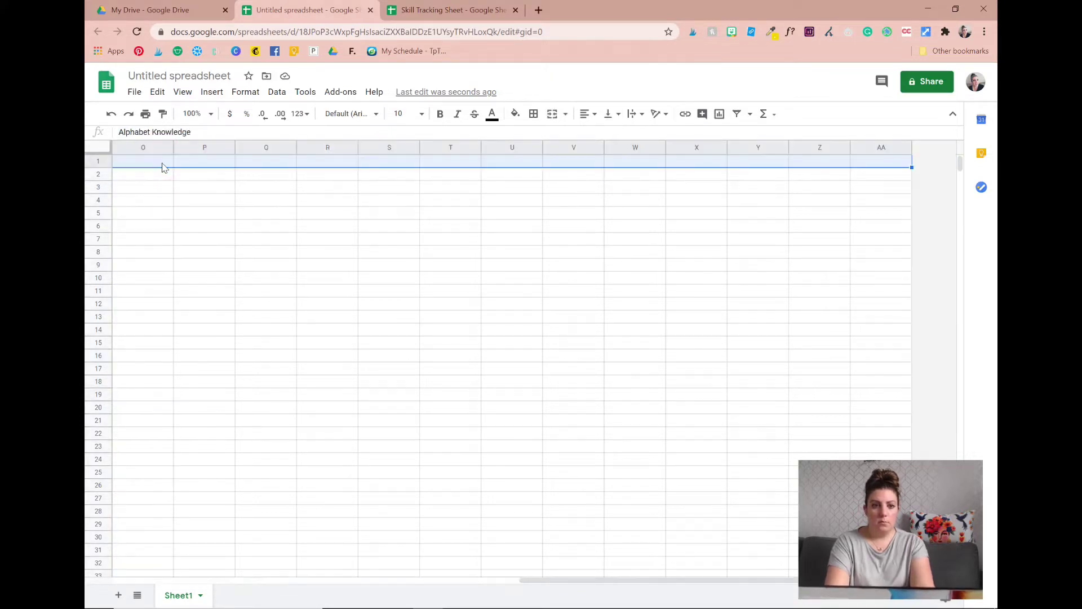
{"action": "left_click", "coordinate": [562, 115]}
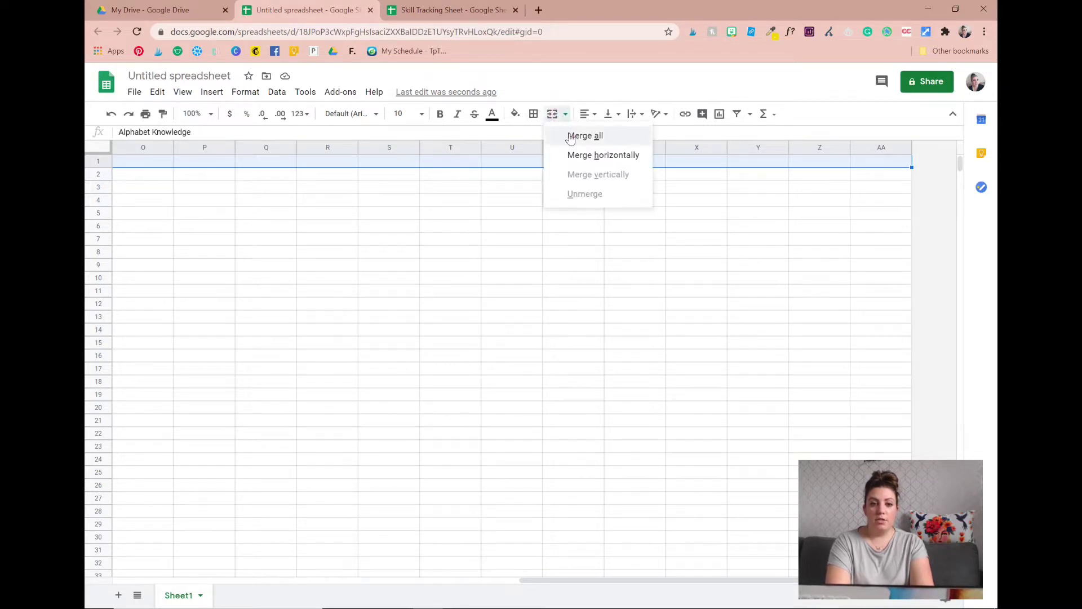
{"action": "left_click", "coordinate": [569, 135]}
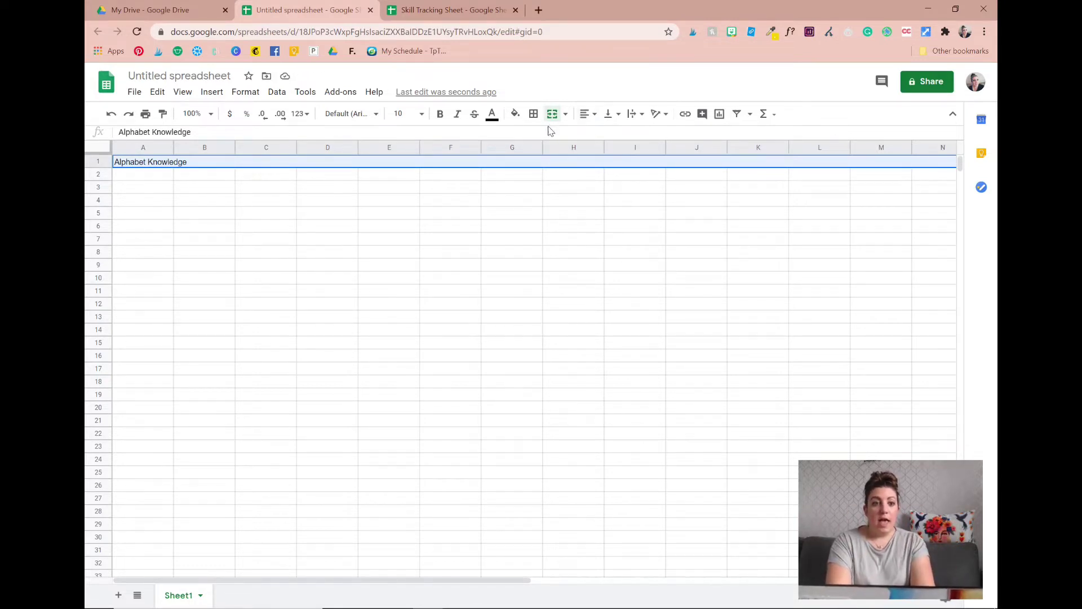
Format the Alphabet Knowledge title in bold Montserrat at font size 24.
{"action": "left_click", "coordinate": [375, 115]}
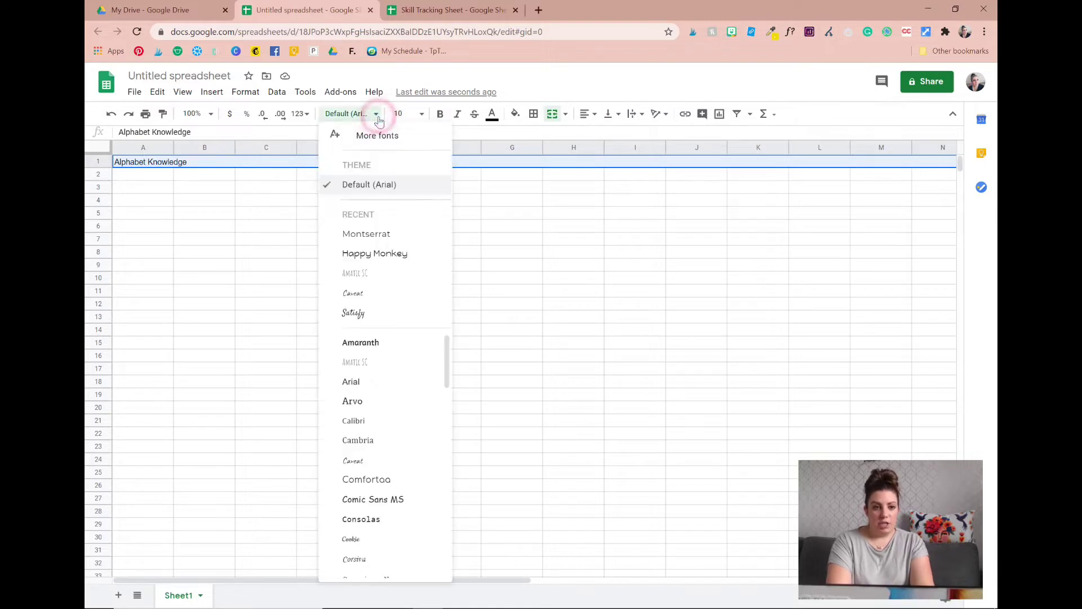
{"action": "left_click", "coordinate": [384, 241]}
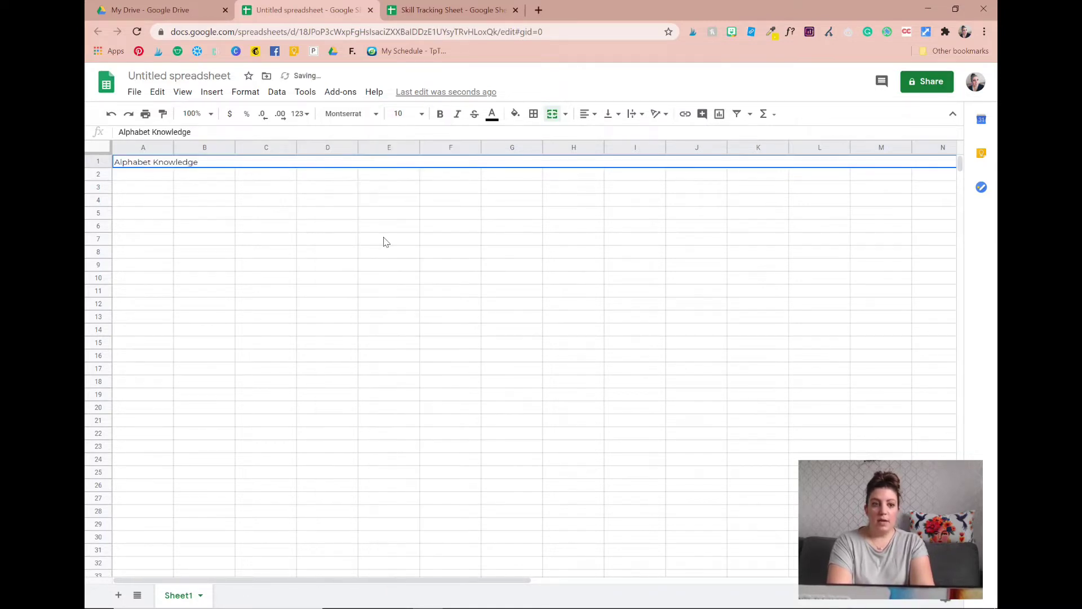
{"action": "left_click", "coordinate": [433, 162]}
{"action": "left_click", "coordinate": [421, 113]}
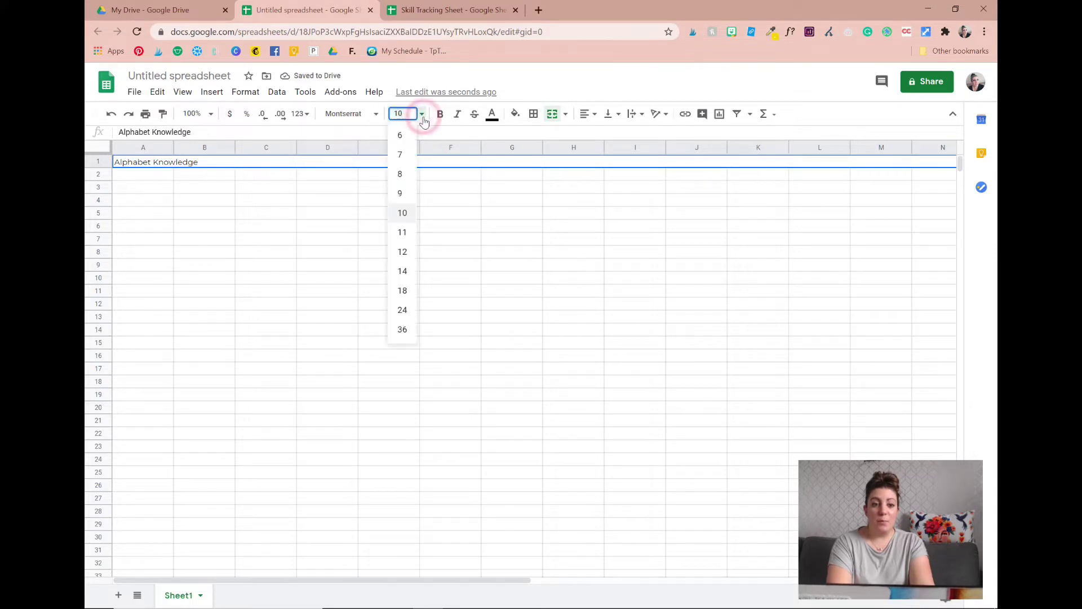
{"action": "left_click", "coordinate": [406, 290]}
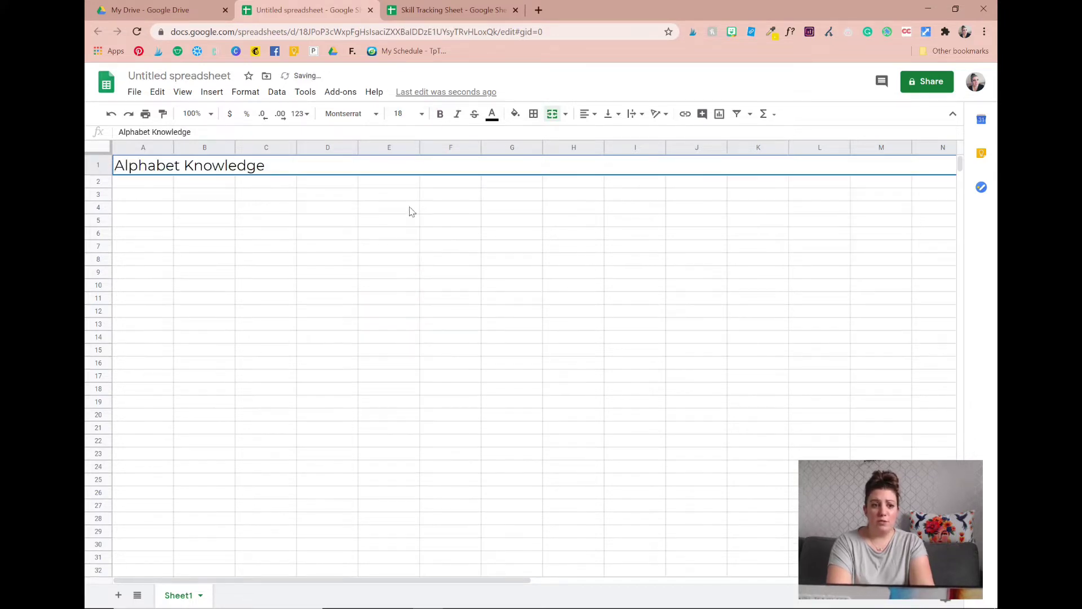
{"action": "left_click", "coordinate": [422, 114]}
{"action": "left_click", "coordinate": [404, 310]}
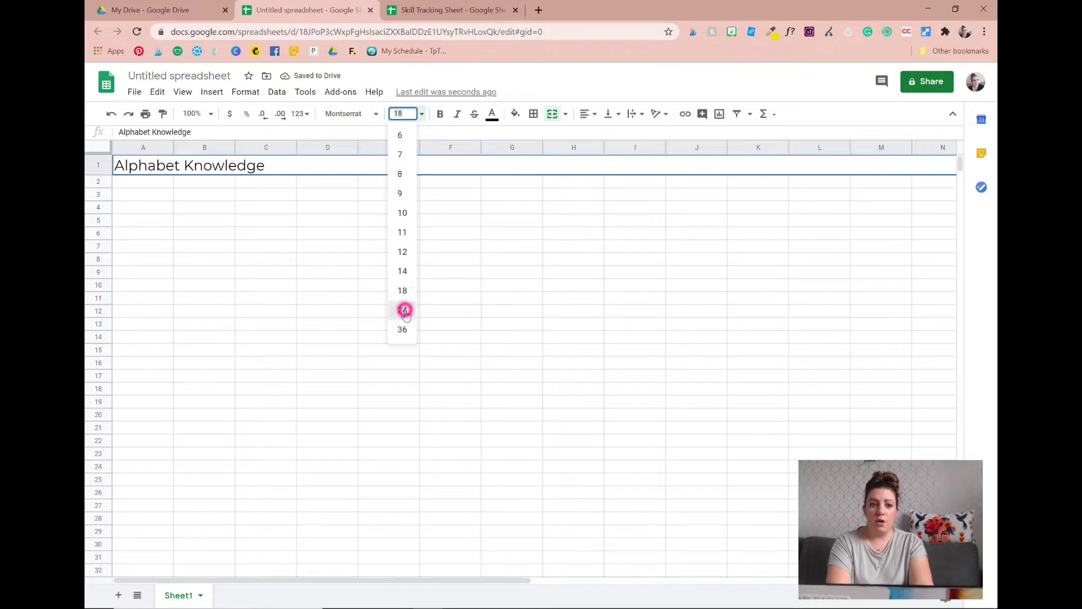
{"action": "left_click", "coordinate": [440, 114]}
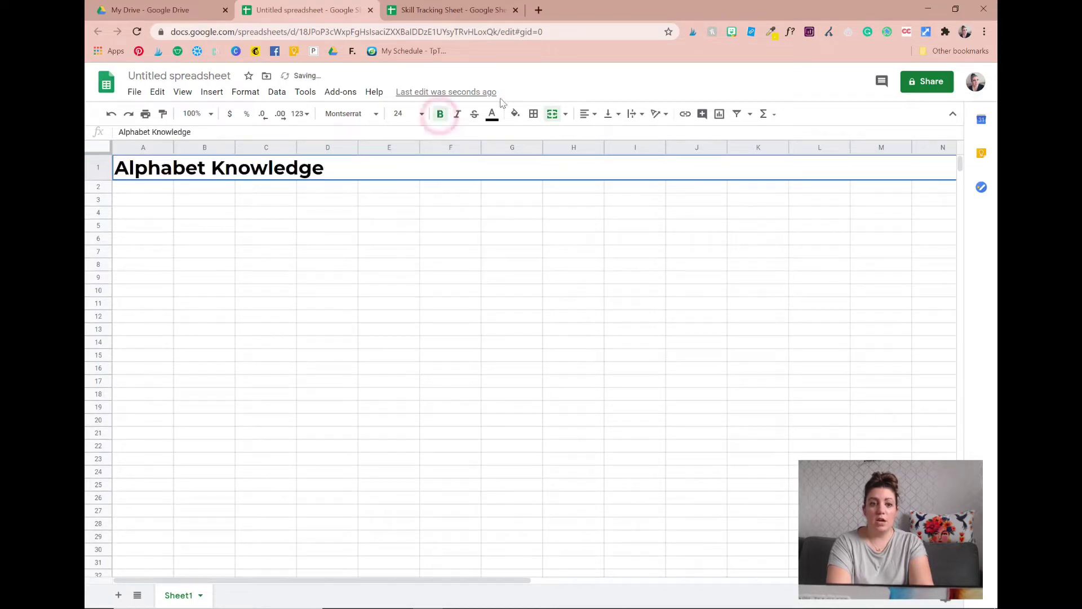
Center the title horizontally in the merged cell and fill the cell with black.
{"action": "left_click", "coordinate": [592, 115]}
{"action": "left_click", "coordinate": [617, 134]}
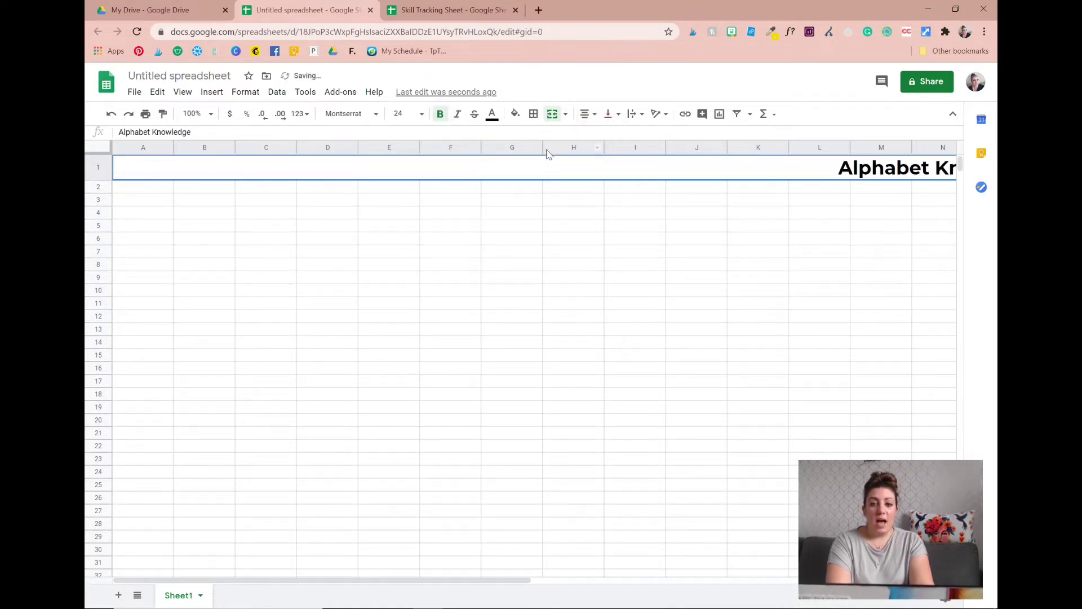
{"action": "left_click", "coordinate": [515, 114]}
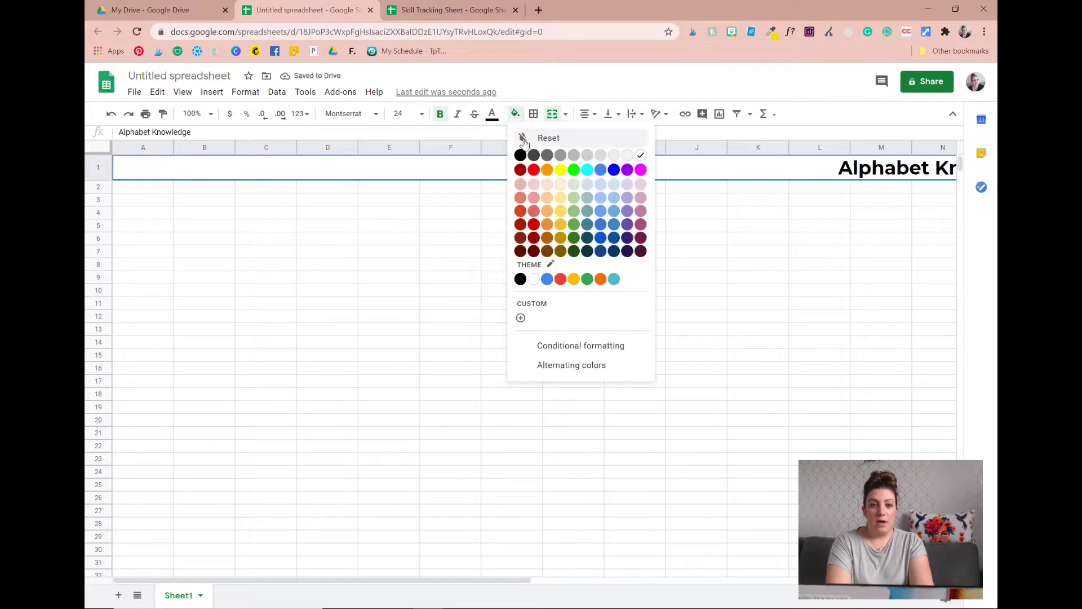
{"action": "left_click", "coordinate": [521, 155]}
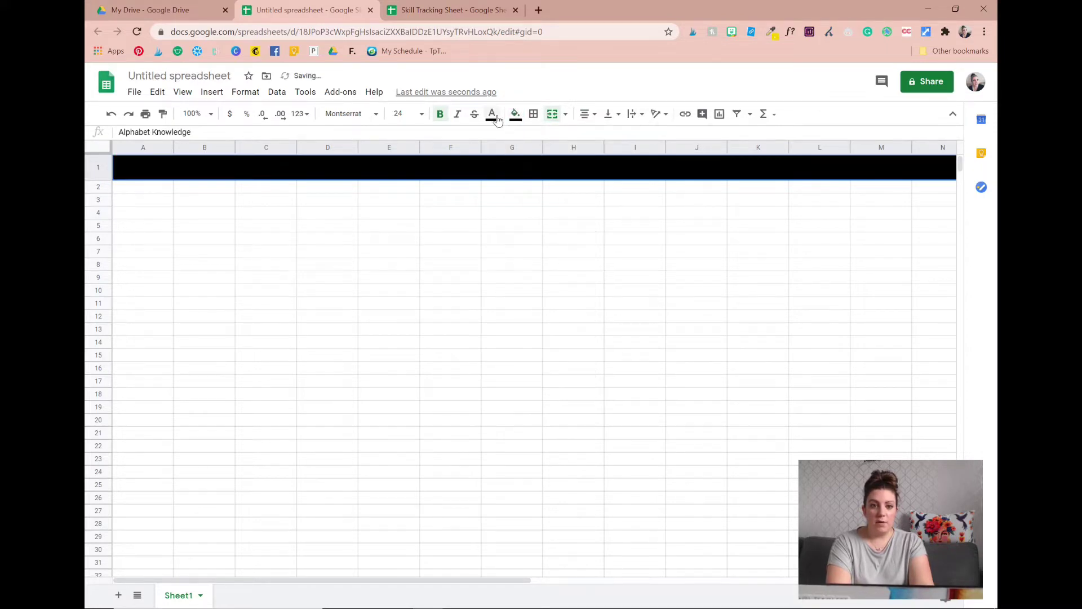
Set the text color of the Alphabet Knowledge title in row 1 to white.
{"action": "left_click", "coordinate": [495, 117]}
{"action": "left_click", "coordinate": [619, 153]}
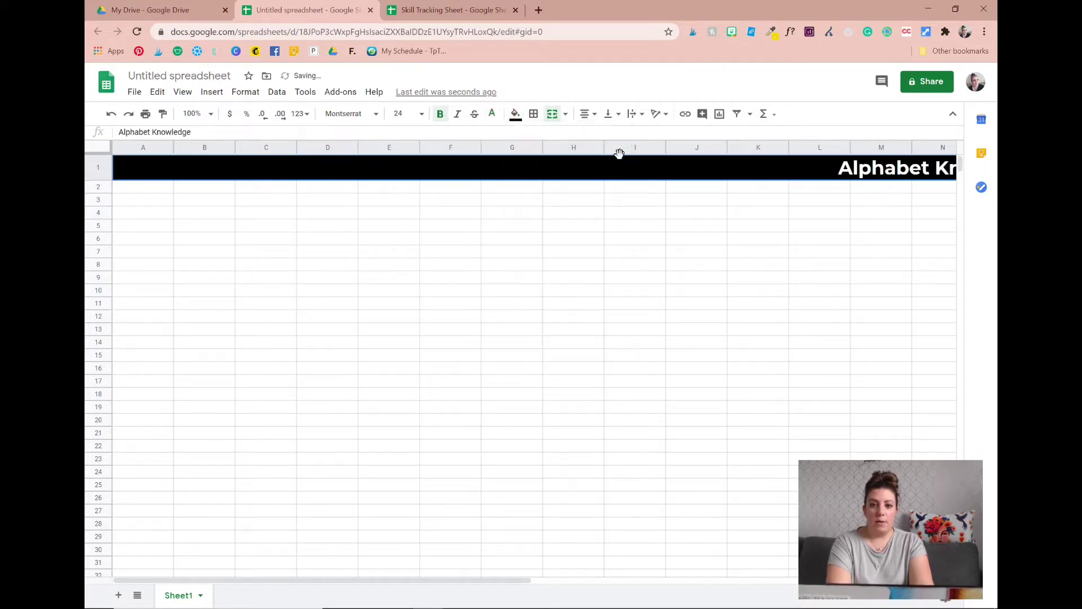
{"action": "scroll", "coordinate": [710, 195], "scroll_direction": "right", "scroll_amount": 6}
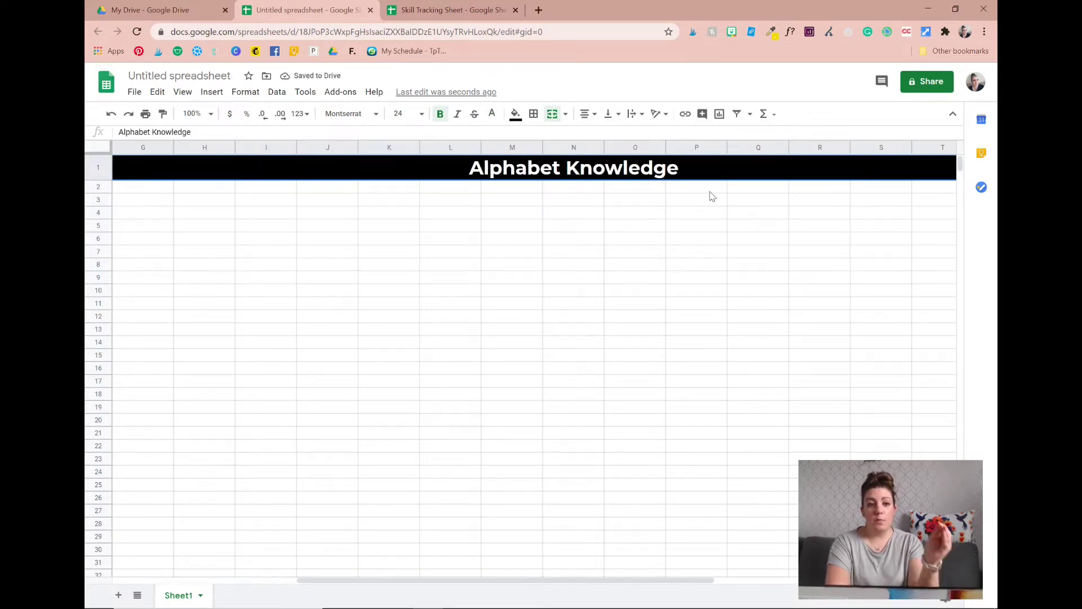
{"action": "scroll", "coordinate": [711, 196], "scroll_direction": "left", "scroll_amount": 6}
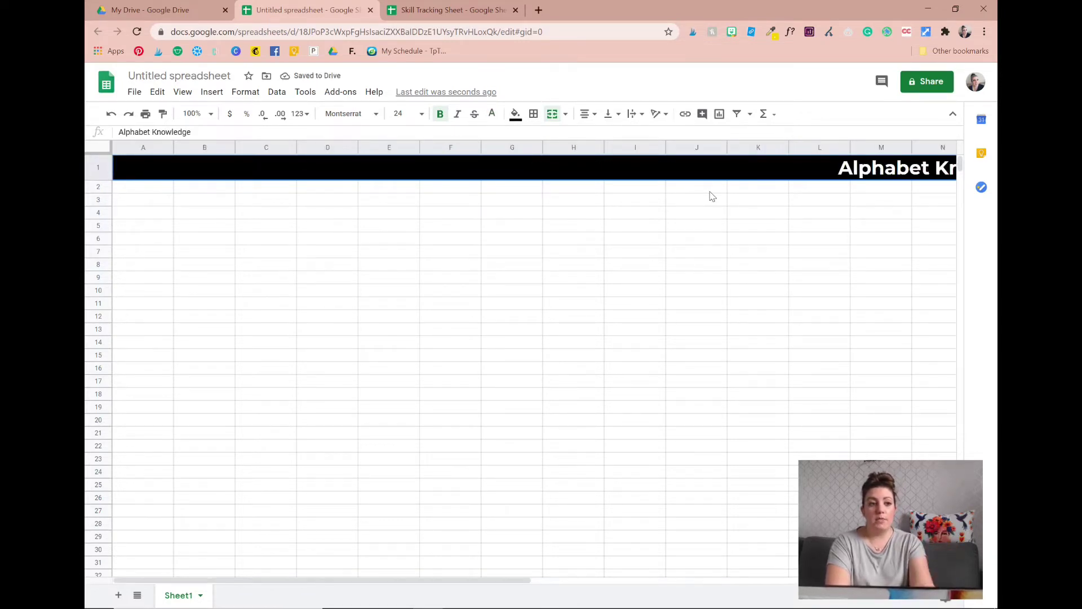
Enter the column header Name in cell A2.
{"action": "left_click", "coordinate": [168, 190]}
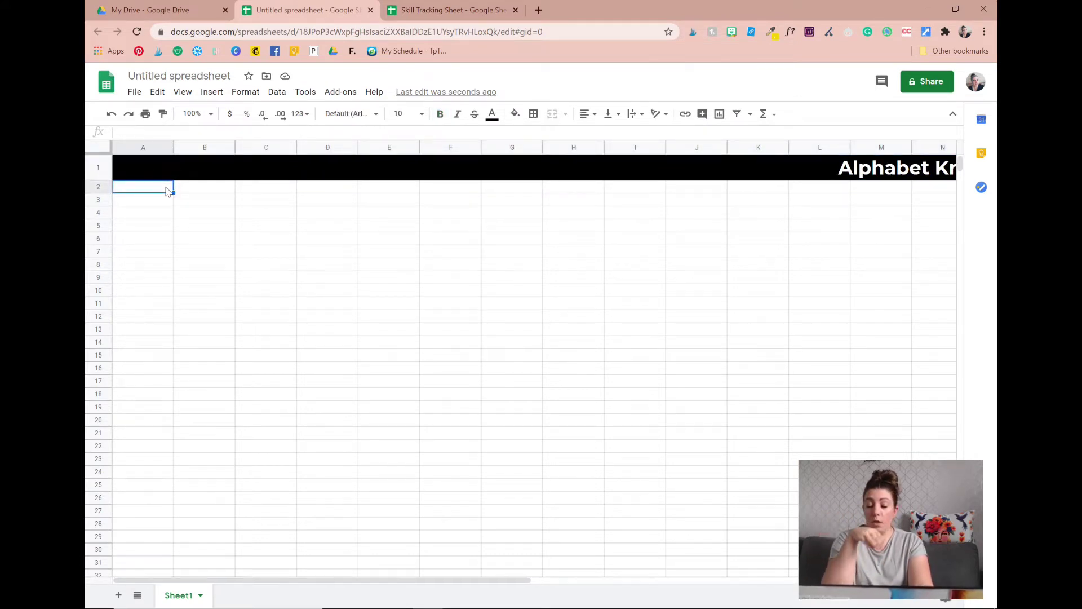
{"action": "key", "text": "shift+space"}
{"action": "left_click", "coordinate": [168, 190]}
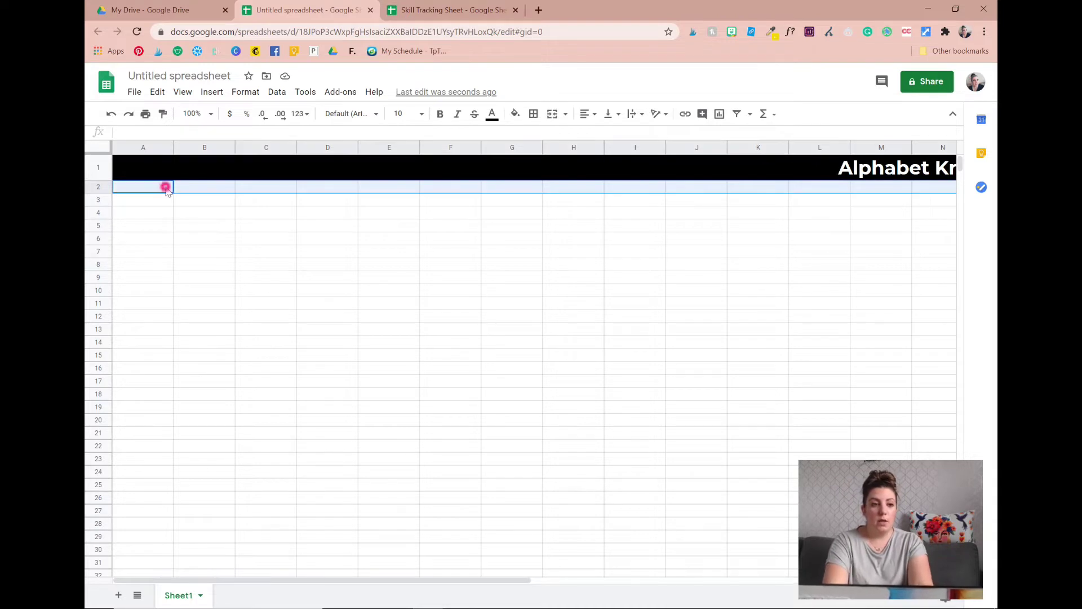
{"action": "type", "text": "Name"}
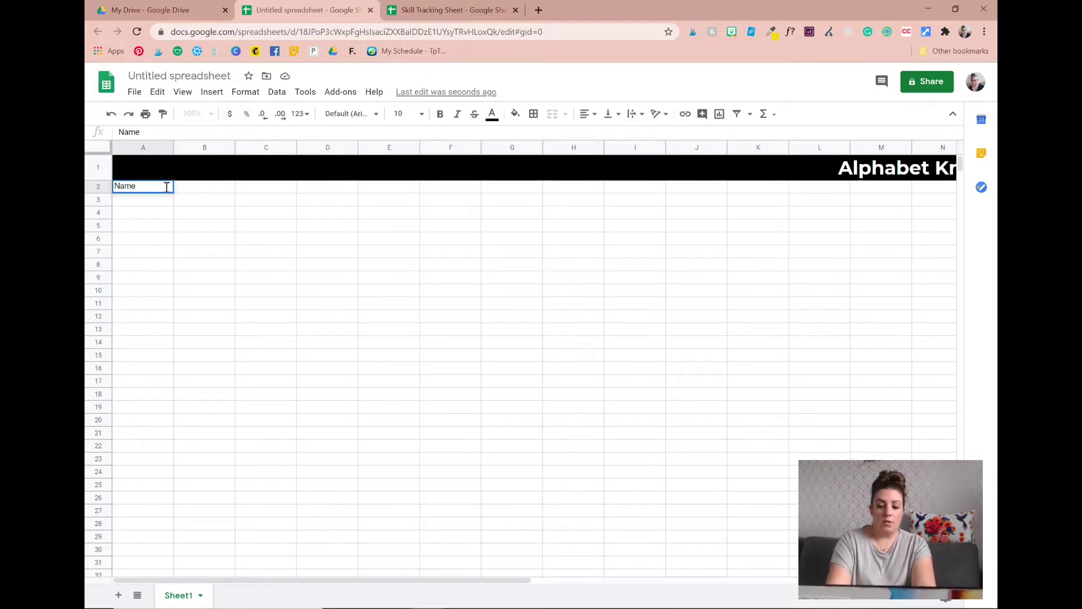
{"action": "key", "text": "Tab"}
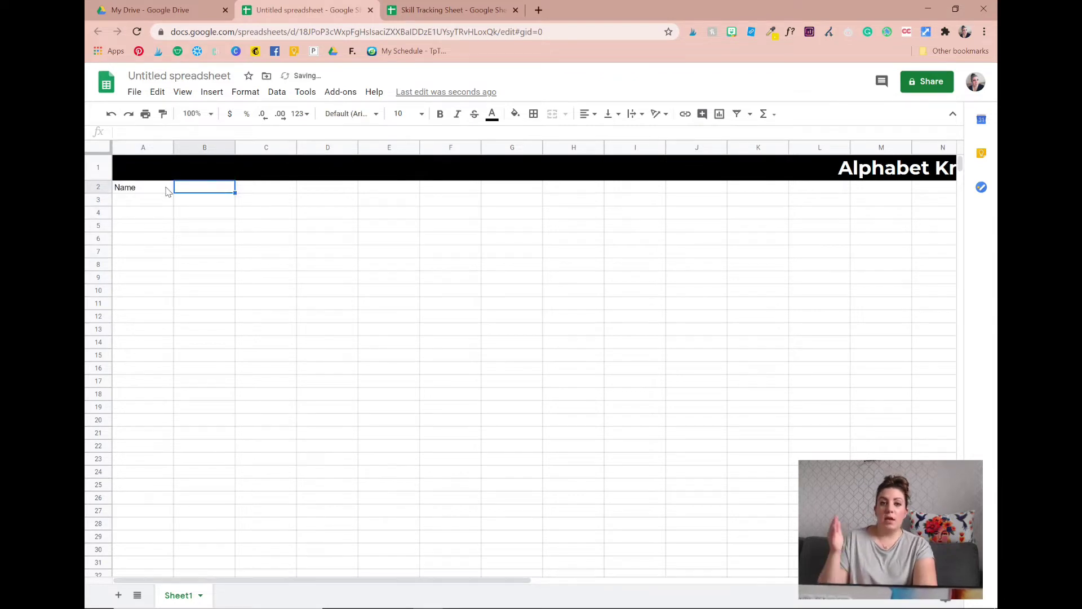
Enter the capital letters A through Z as column headers in cells B2 to AA2, one letter per cell.
{"action": "type", "text": "A"}
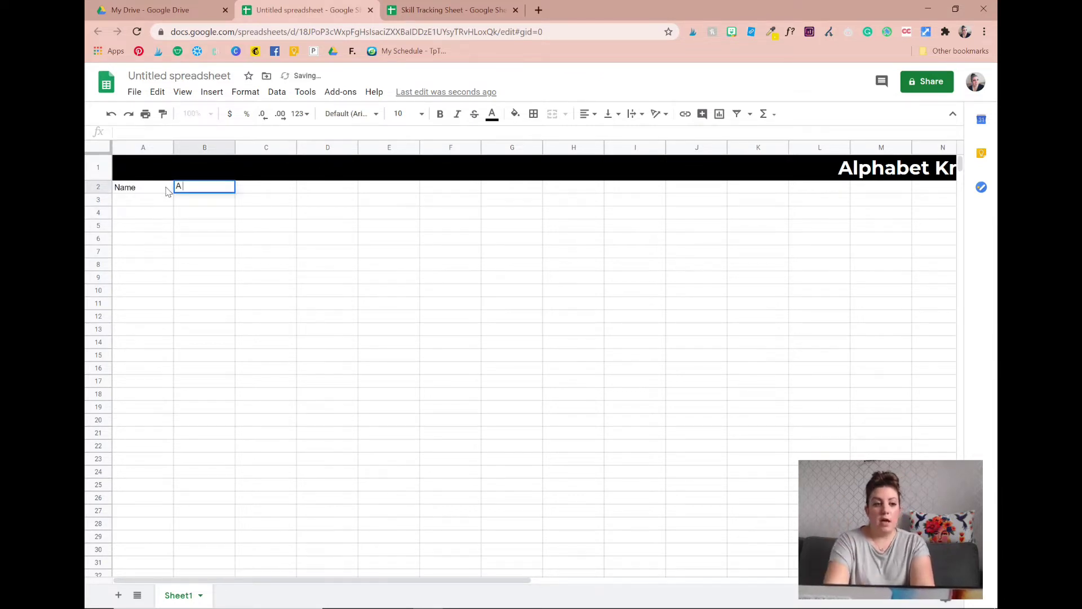
{"action": "key", "text": "Tab"}
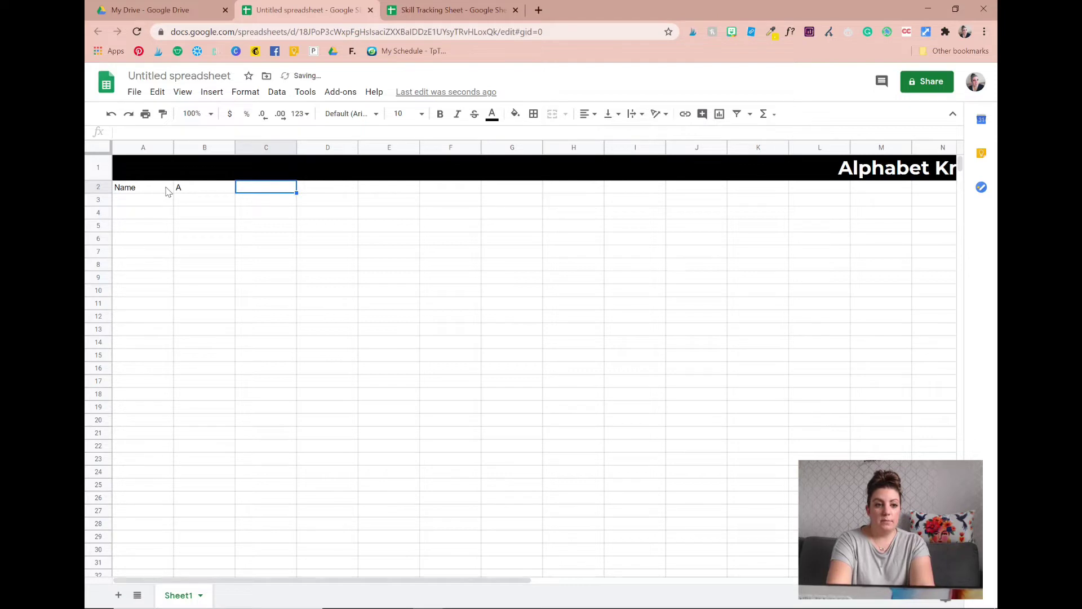
{"action": "type", "text": "B"}
{"action": "key", "text": "Tab"}
{"action": "type", "text": "C"}
{"action": "key", "text": "Tab"}
{"action": "type", "text": "d"}
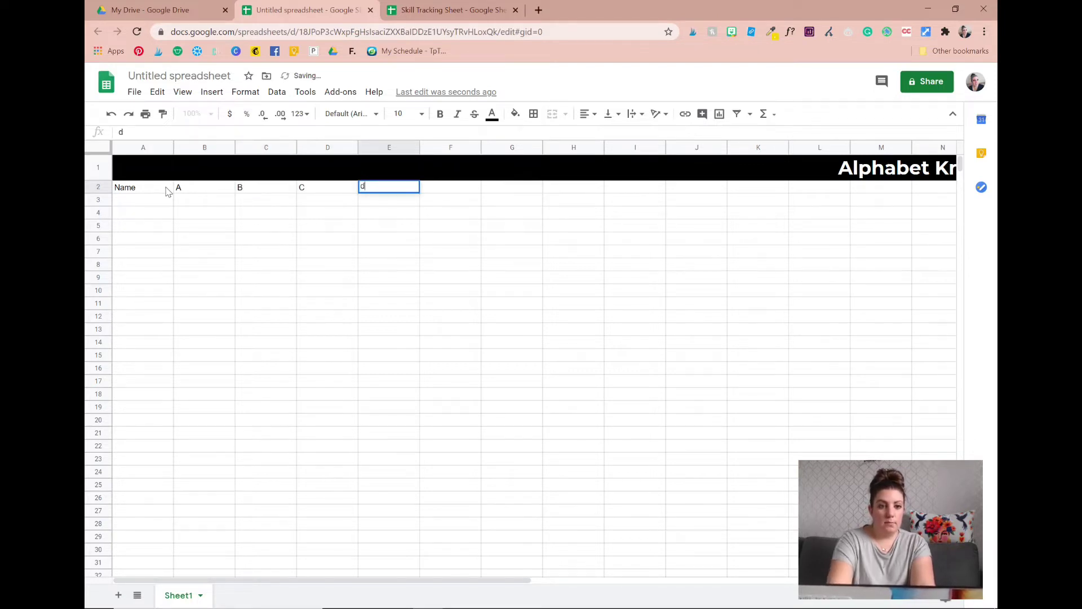
{"action": "key", "text": "Escape"}
{"action": "type", "text": "D"}
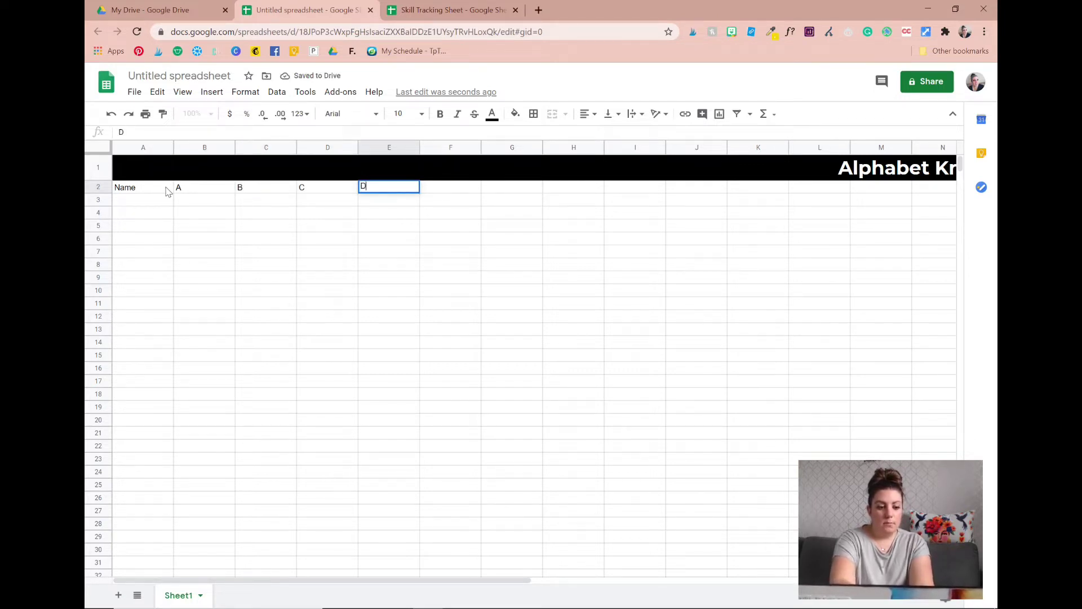
{"action": "type", "text": "\tE\tF\tG\tH\tI\tJ\tK"}
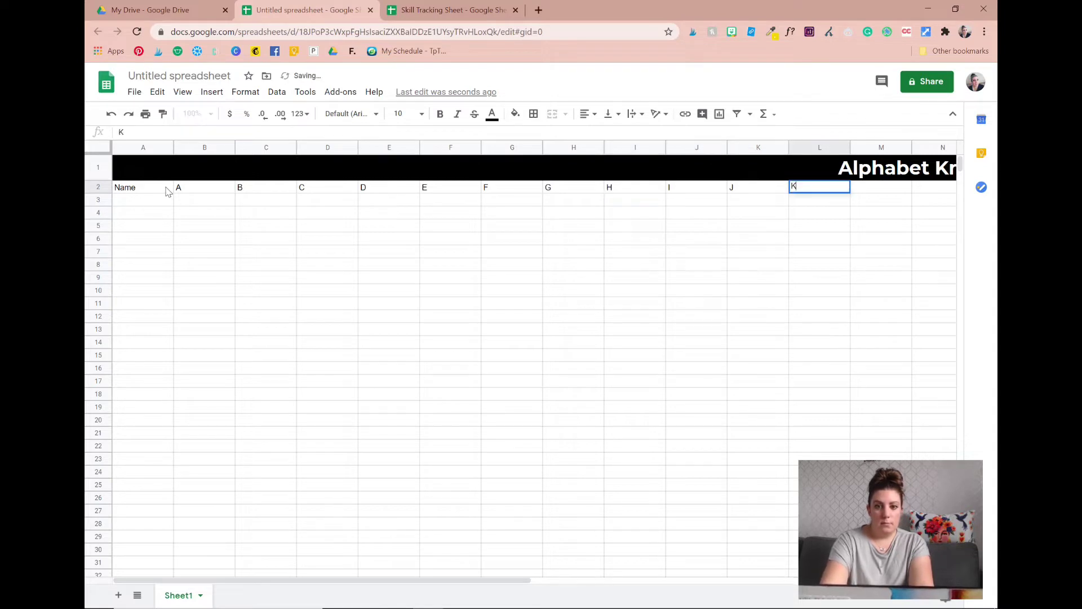
{"action": "type", "text": "\tL\tM\tN\tO\tP\t"}
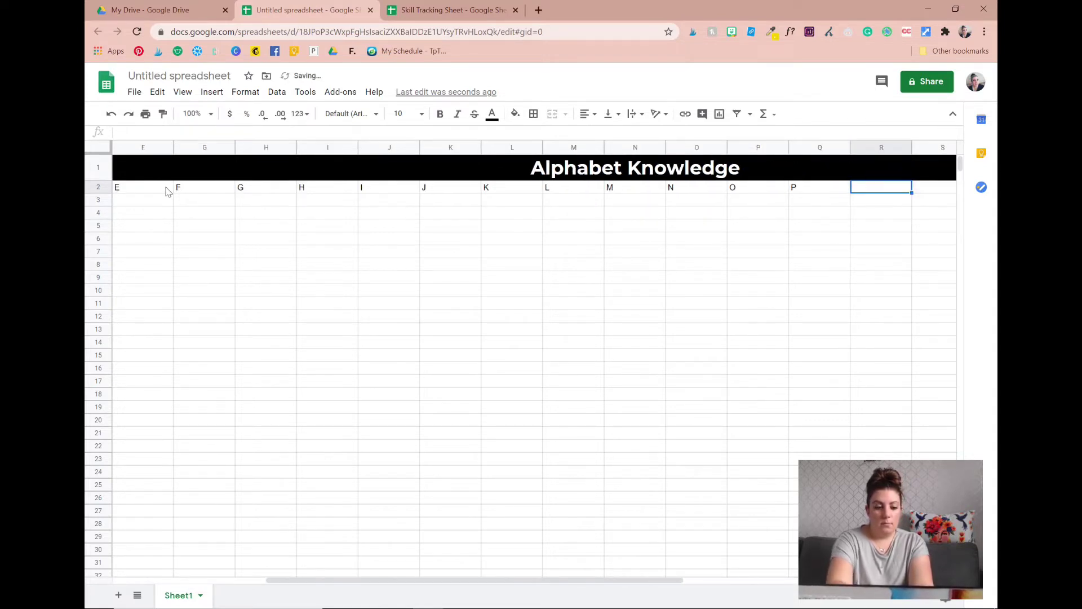
{"action": "type", "text": "Q\tR\tS\tT\tU\tV\t"}
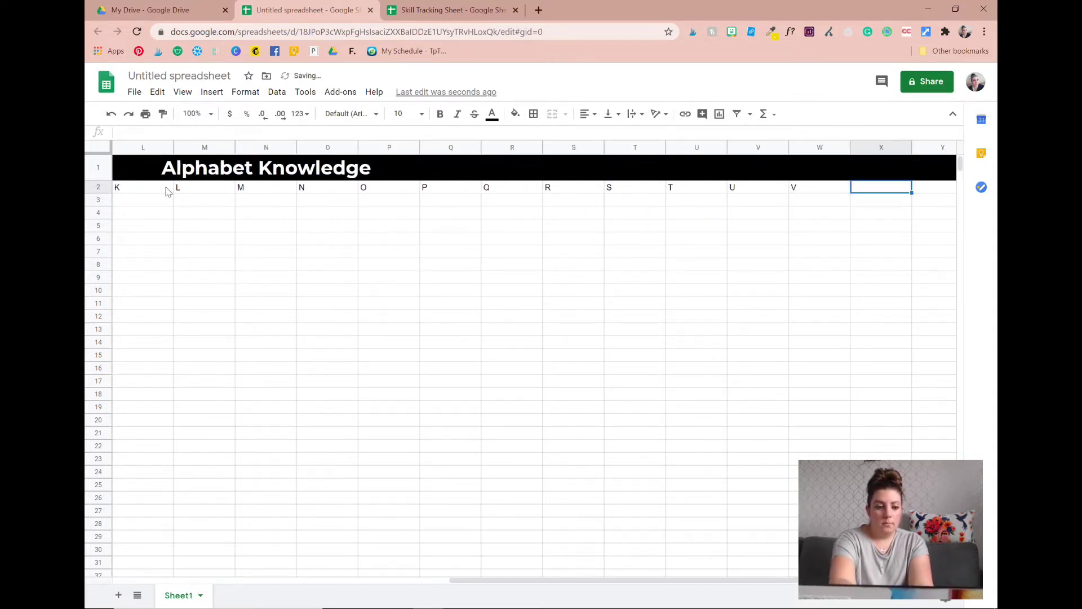
{"action": "type", "text": "W\tX\tY\tZ"}
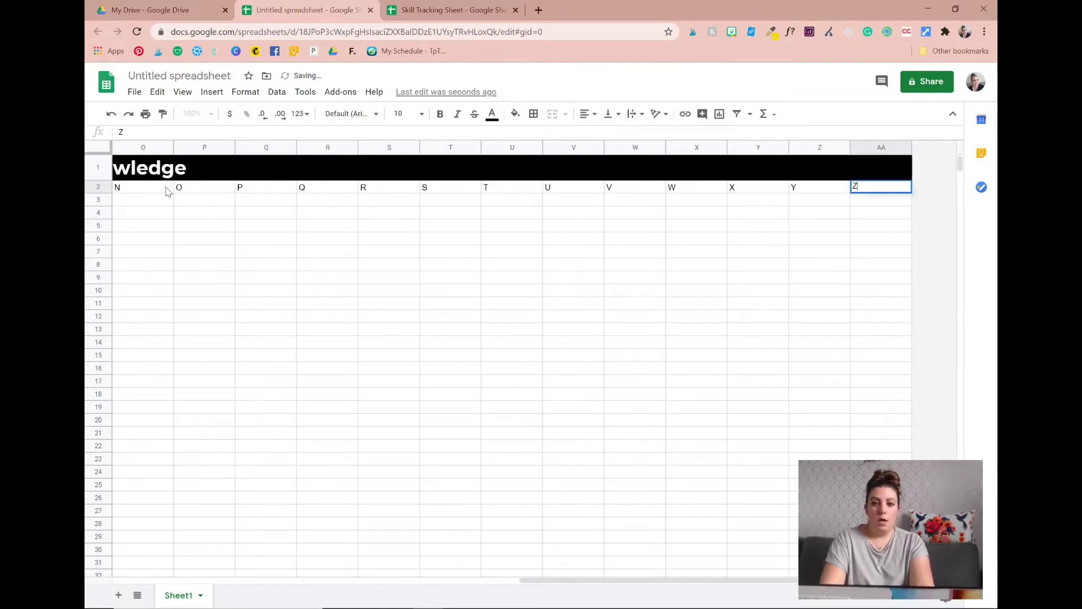
Format the row 2 headers from Name to Z in bold Montserrat and center them horizontally.
{"action": "scroll", "coordinate": [167, 192], "scroll_direction": "left", "scroll_amount": 10}
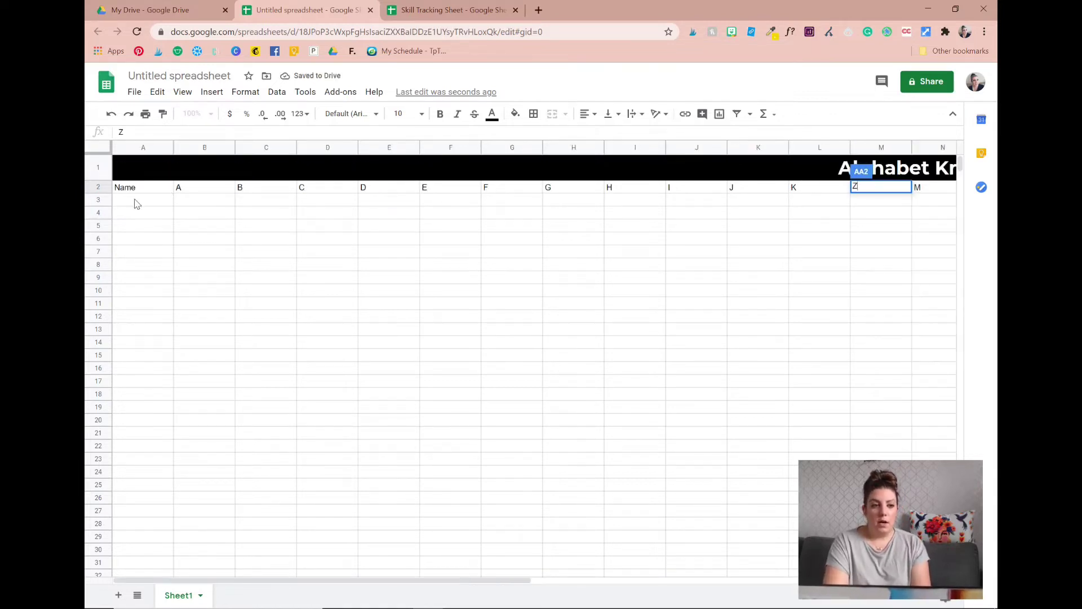
{"action": "left_click", "coordinate": [159, 195]}
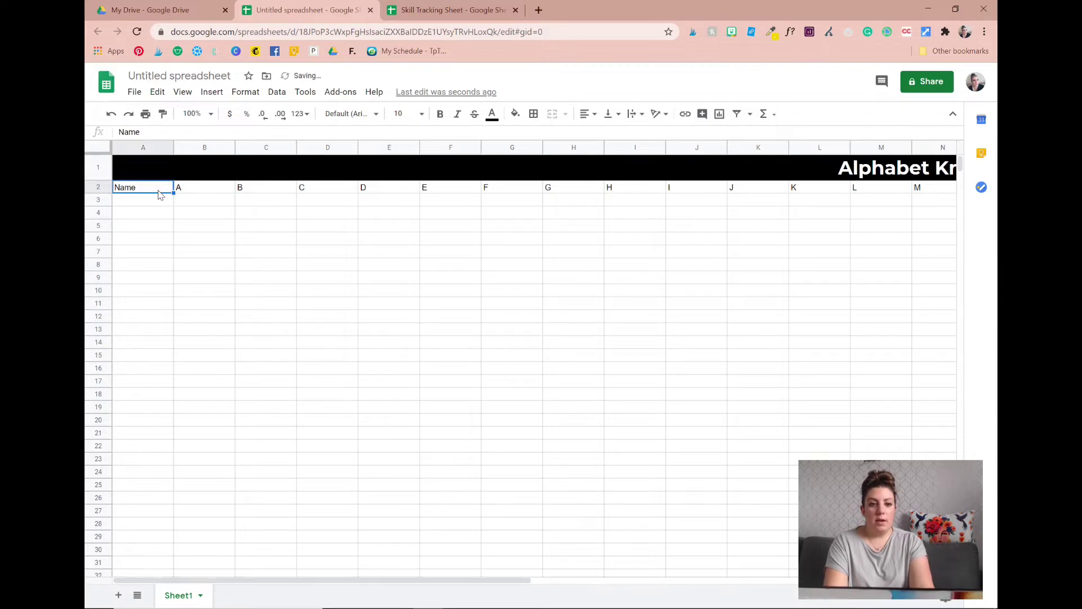
{"action": "key", "text": "ctrl+shift+Right"}
{"action": "left_click", "coordinate": [374, 113]}
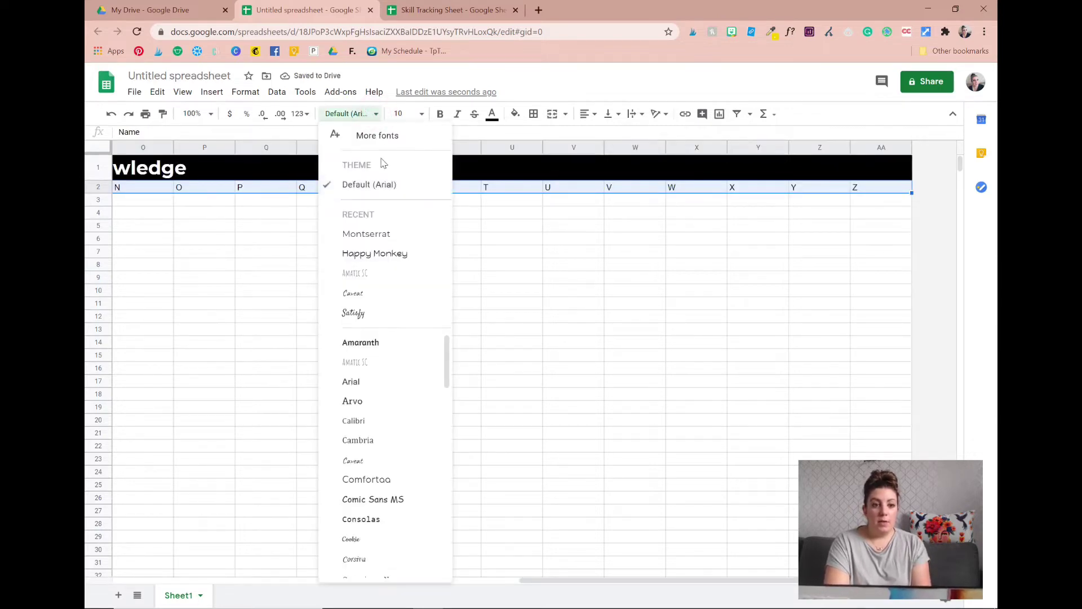
{"action": "left_click", "coordinate": [378, 232]}
{"action": "left_click", "coordinate": [440, 120]}
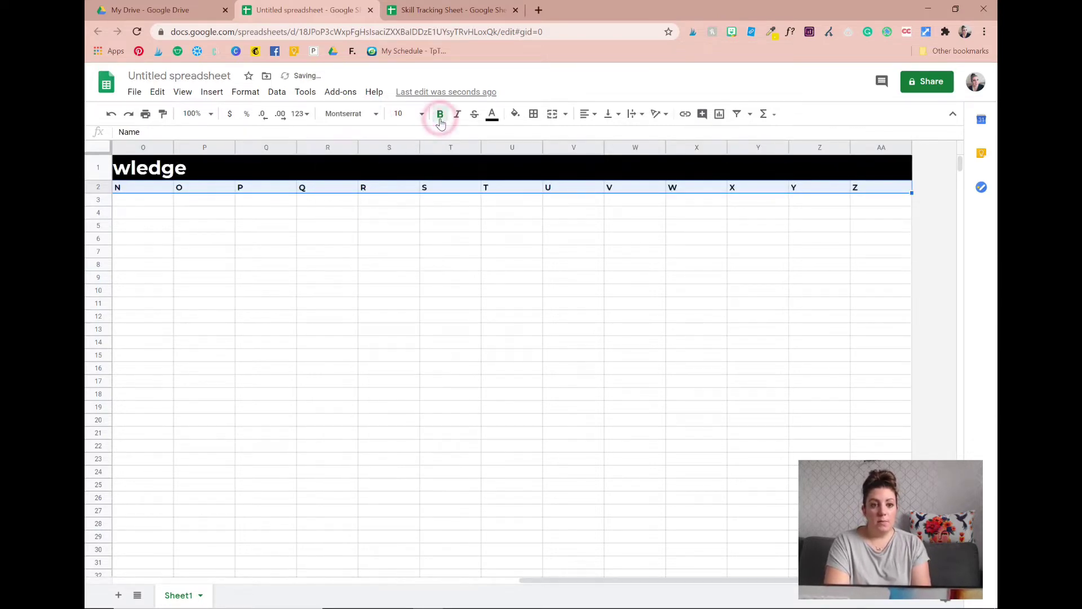
{"action": "left_click", "coordinate": [589, 114]}
{"action": "left_click", "coordinate": [602, 135]}
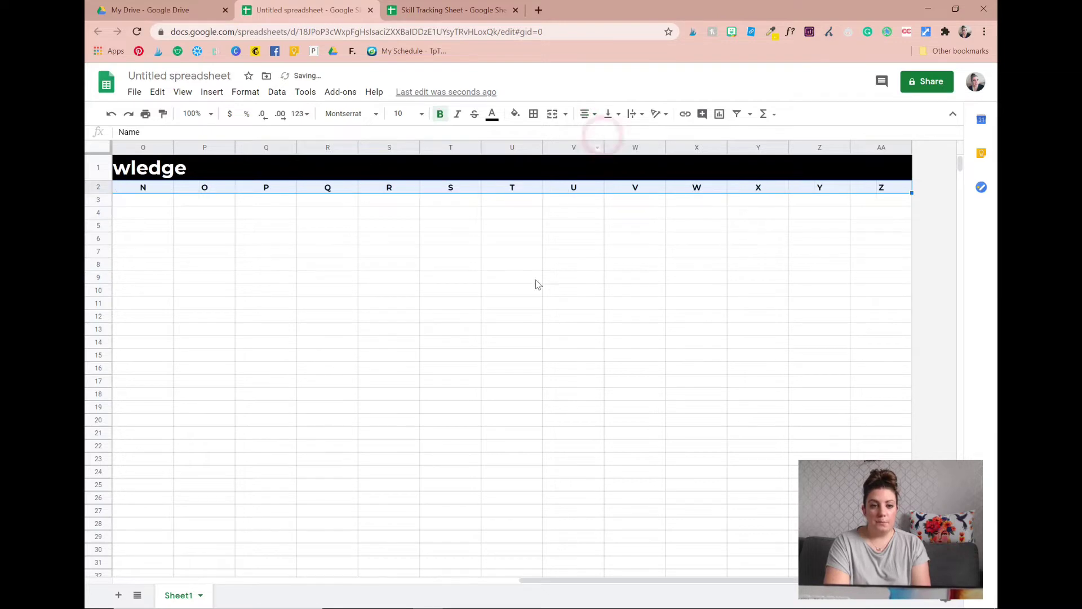
{"action": "scroll", "coordinate": [536, 284], "scroll_direction": "left", "scroll_amount": 5}
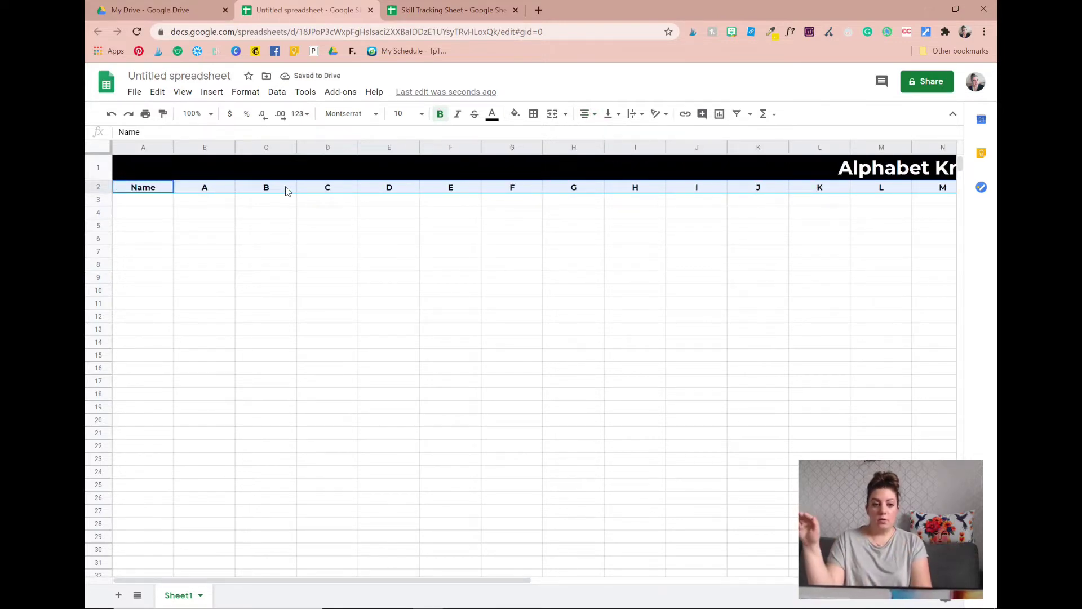
Enter Student 1 in cell A3 and Student 2 in cell A4 below the Name header.
{"action": "left_click", "coordinate": [165, 191]}
{"action": "left_click", "coordinate": [166, 202]}
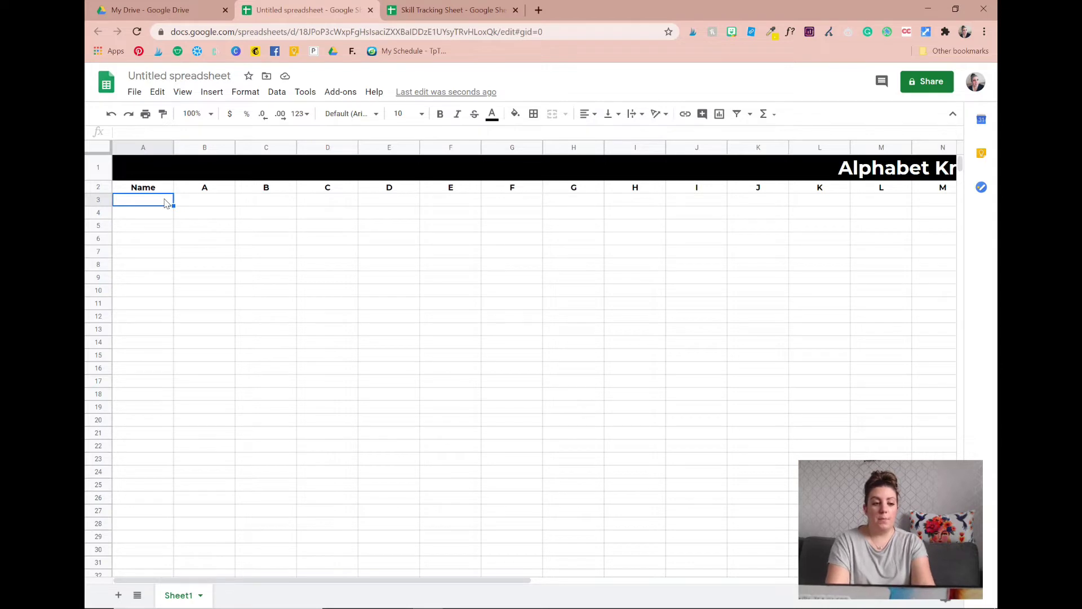
{"action": "type", "text": "Student 1"}
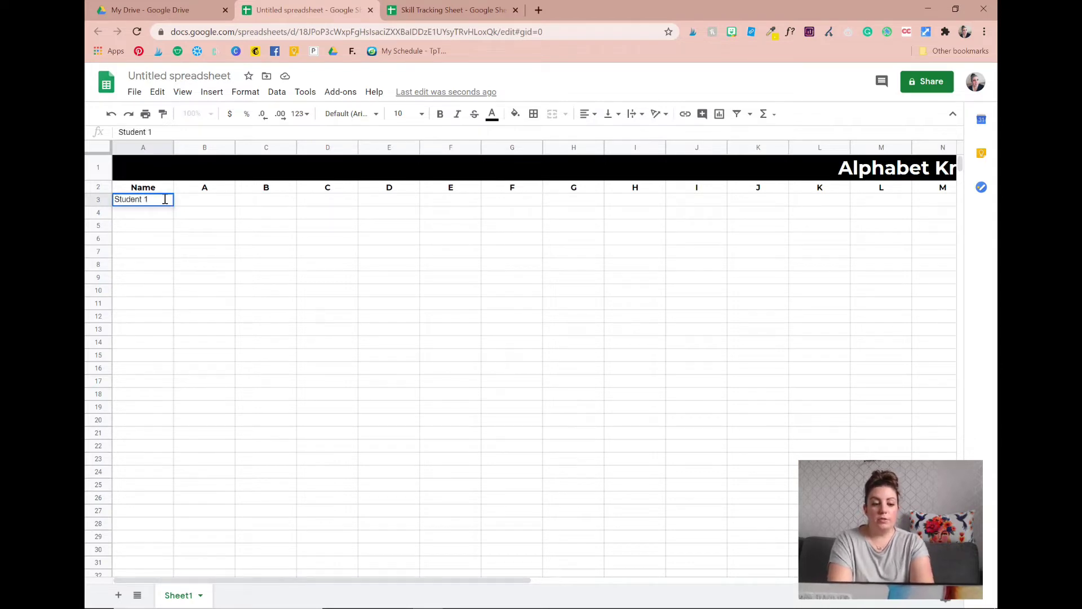
{"action": "key", "text": "Return"}
{"action": "type", "text": "Student"}
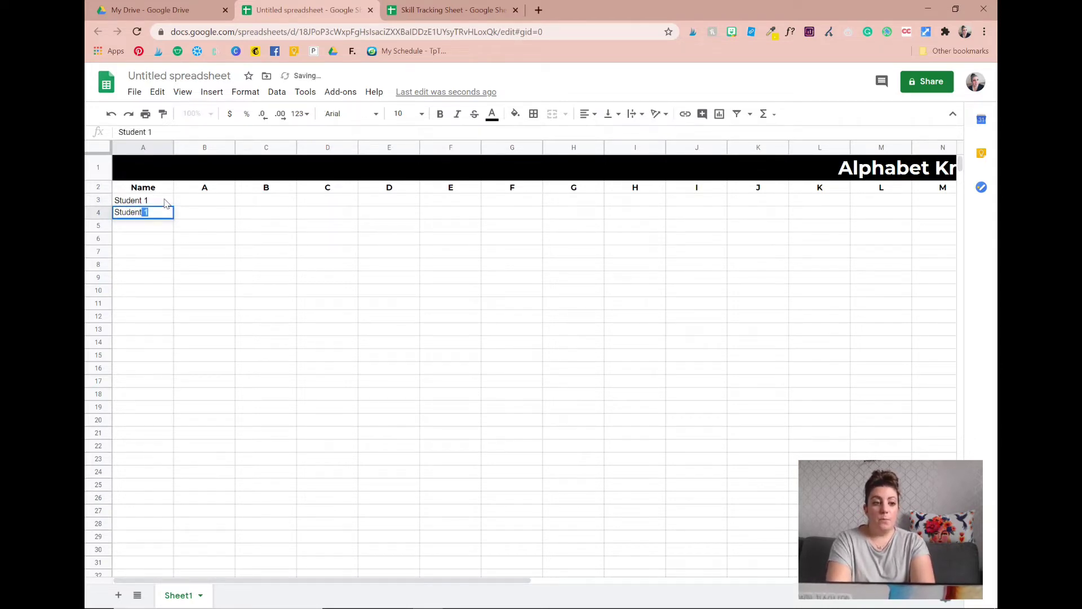
{"action": "type", "text": " 2"}
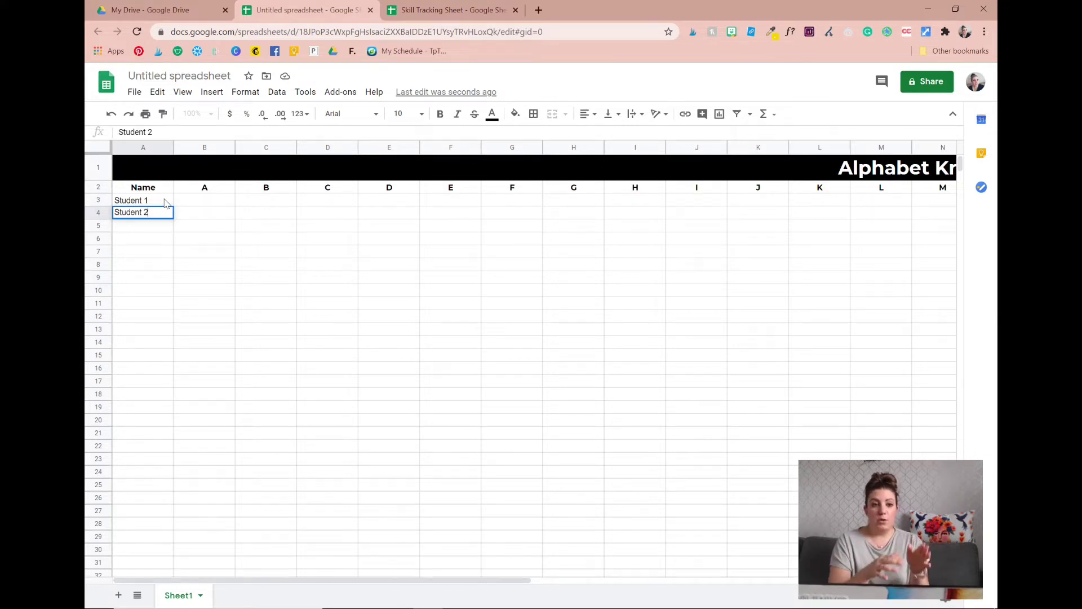
Copy the entries Student 3 through Student 25 from cells A5 to A27 of the Skill Tracking Sheet.
{"action": "left_click", "coordinate": [422, 8]}
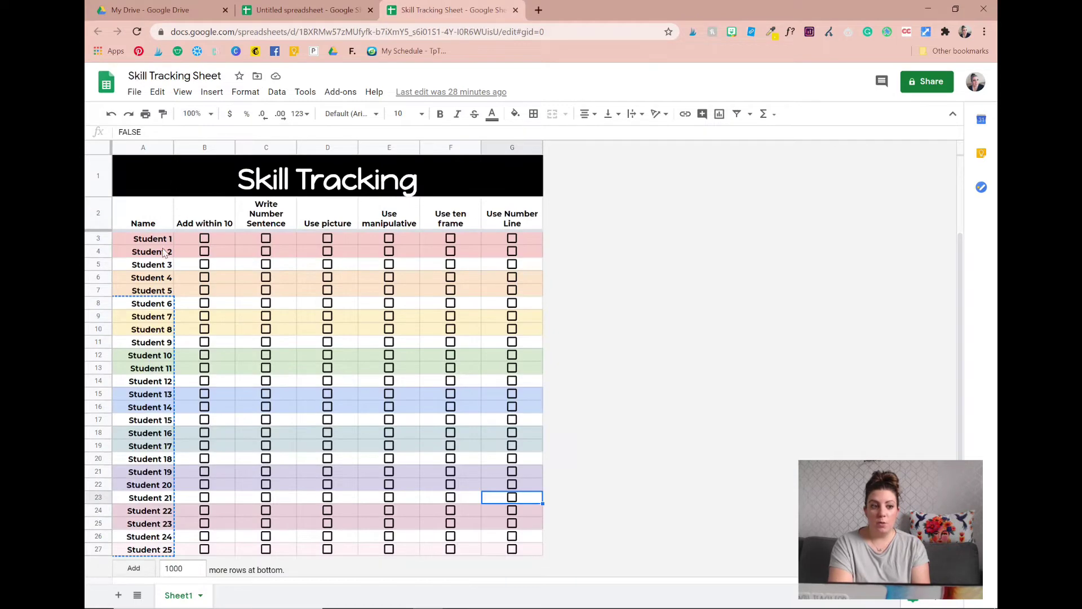
{"action": "left_click", "coordinate": [298, 10]}
{"action": "left_click", "coordinate": [408, 13]}
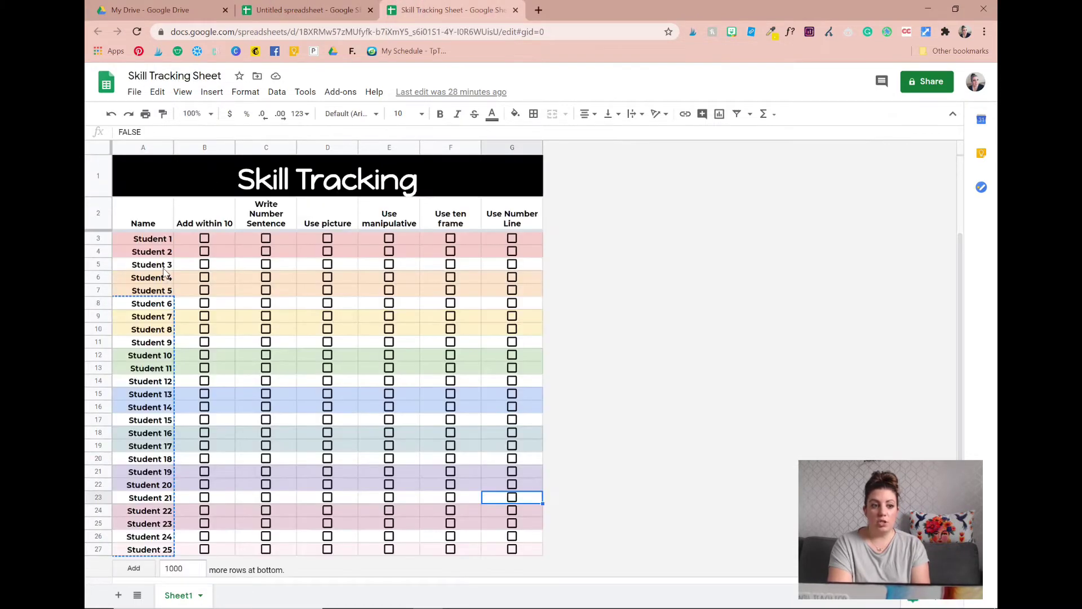
{"action": "left_click_drag", "start_coordinate": [162, 265], "coordinate": [171, 554]}
{"action": "key", "text": "ctrl+c"}
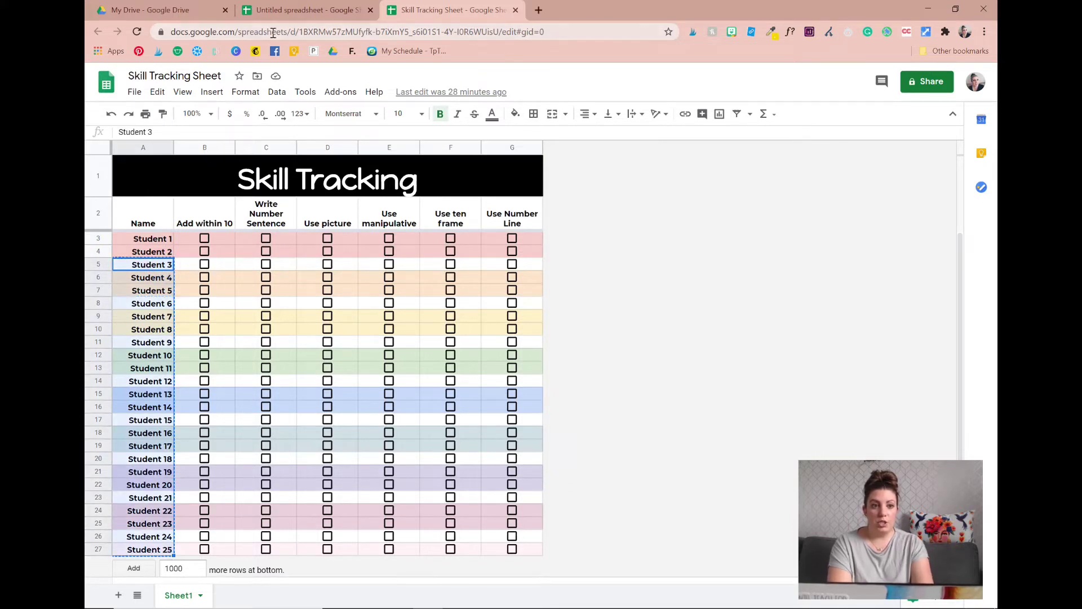
Paste the copied student entries into the untitled spreadsheet starting at cell A5.
{"action": "left_click", "coordinate": [289, 9]}
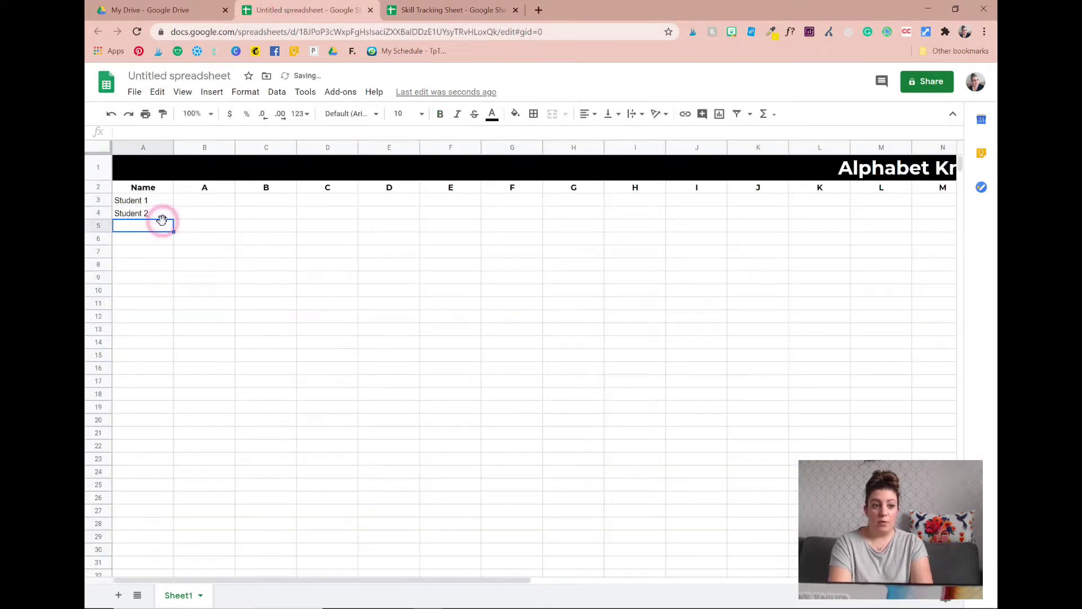
{"action": "left_click", "coordinate": [161, 221]}
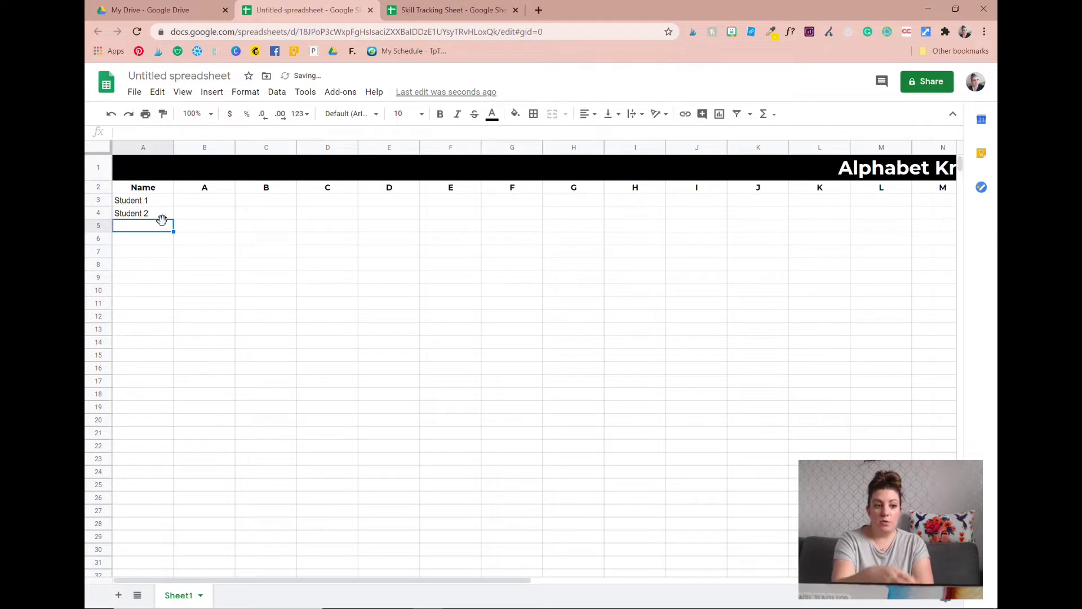
{"action": "key", "text": "ctrl+v"}
{"action": "left_click", "coordinate": [247, 345]}
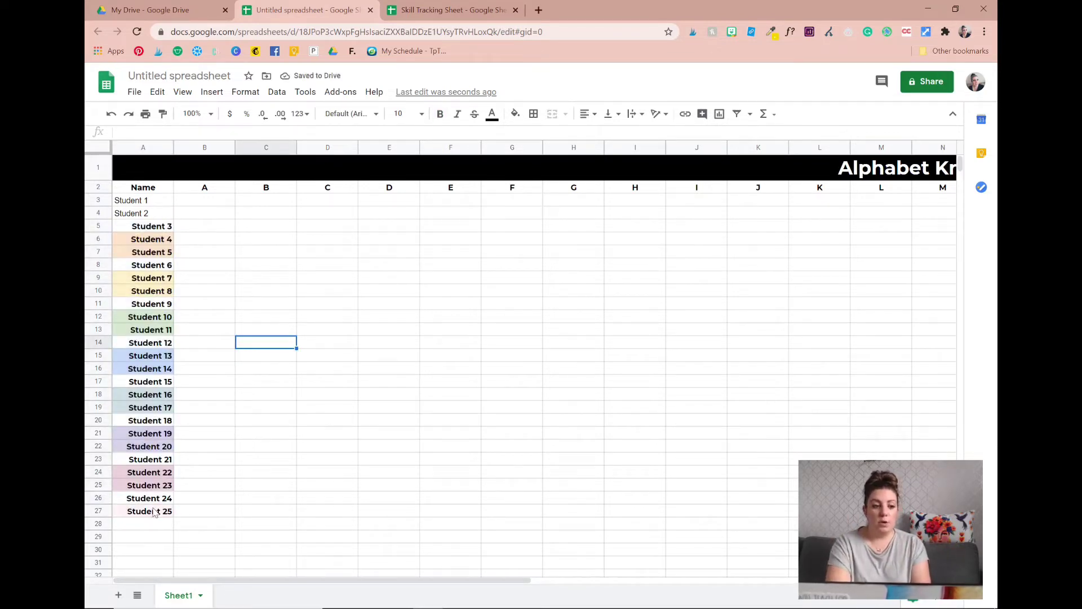
Clear all formatting from the pasted entries Student 3 through Student 25 in cells A5 to A27.
{"action": "left_click_drag", "start_coordinate": [151, 511], "coordinate": [161, 236]}
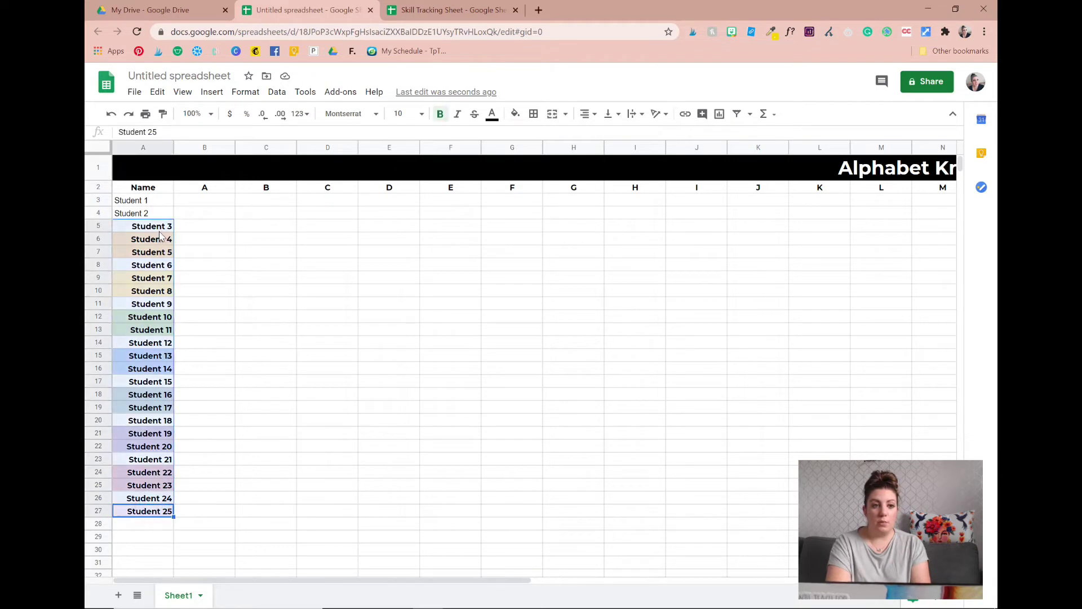
{"action": "left_click", "coordinate": [246, 91]}
{"action": "left_click", "coordinate": [293, 430]}
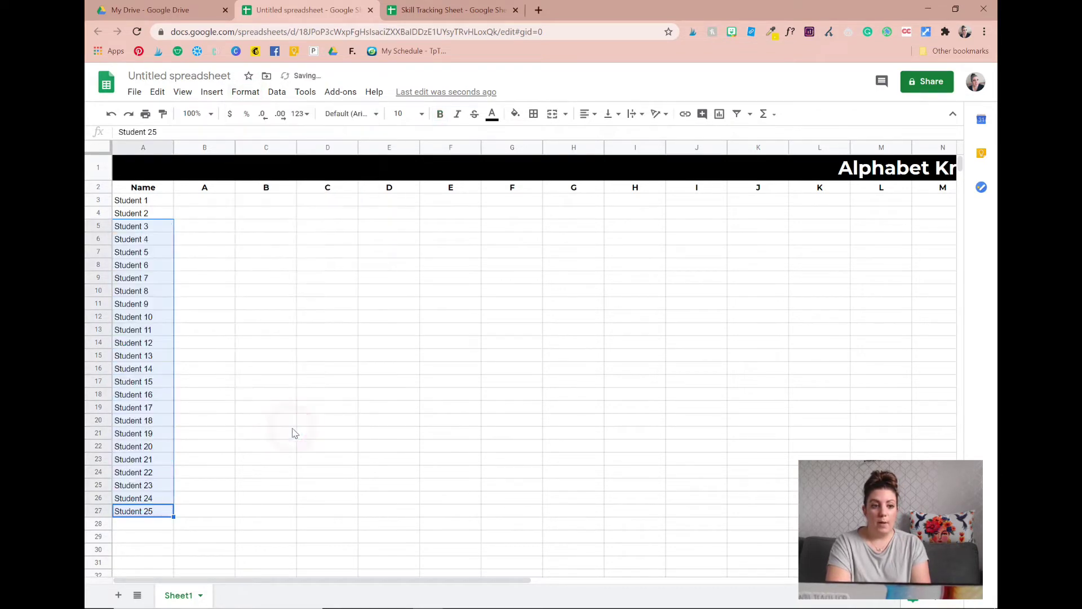
{"action": "left_click", "coordinate": [234, 495]}
Right-align the student entries in cells A3 to A27.
{"action": "left_click_drag", "start_coordinate": [159, 511], "coordinate": [155, 207]}
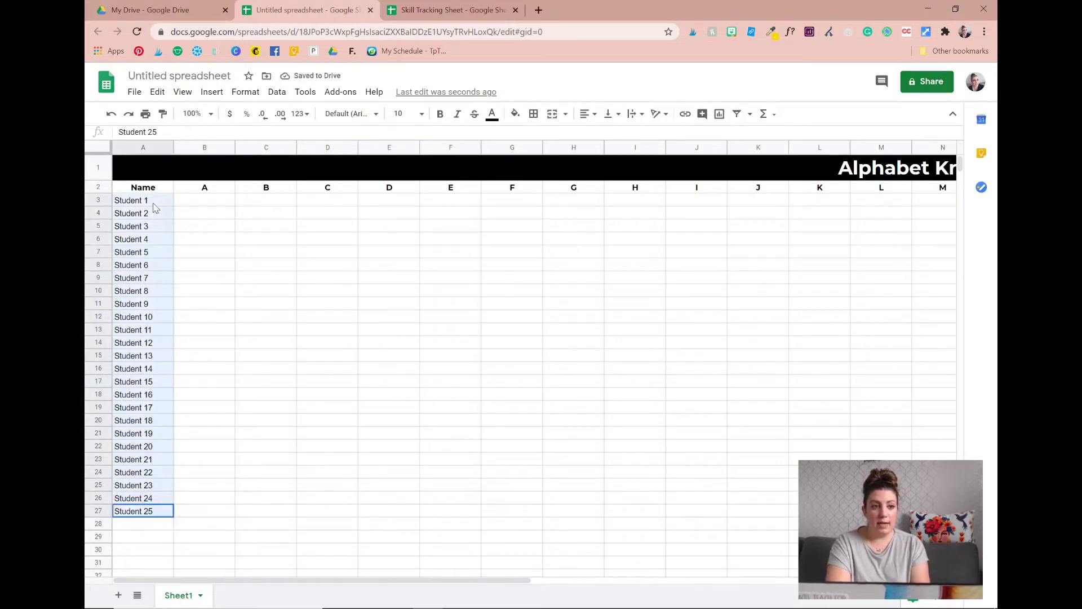
{"action": "left_click", "coordinate": [588, 113]}
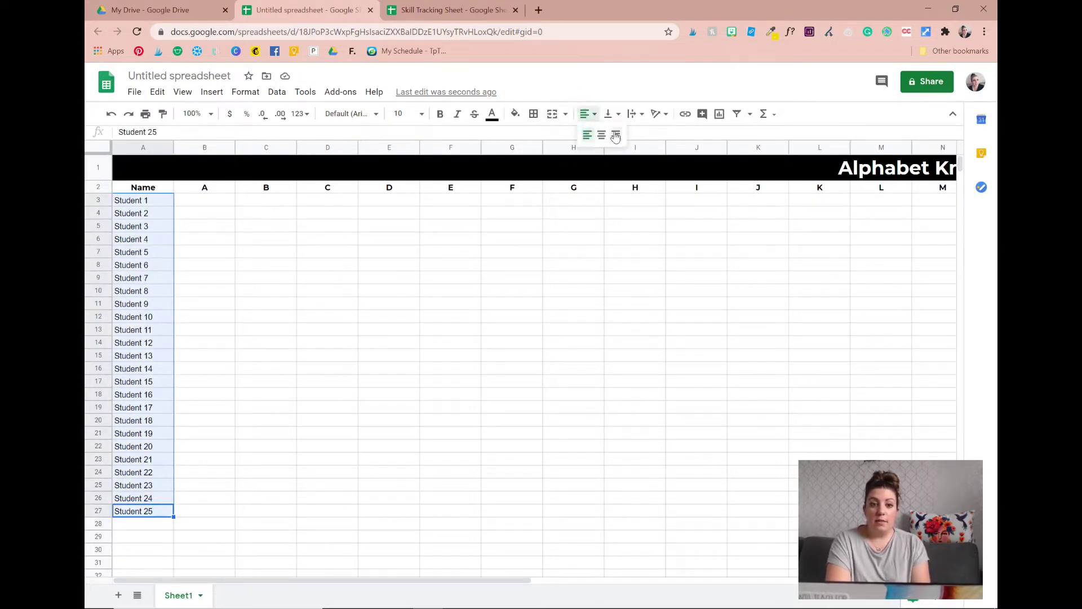
{"action": "left_click", "coordinate": [615, 136]}
Format the student entries in A3 to A27 as bold Montserrat at font size 12.
{"action": "left_click", "coordinate": [374, 113]}
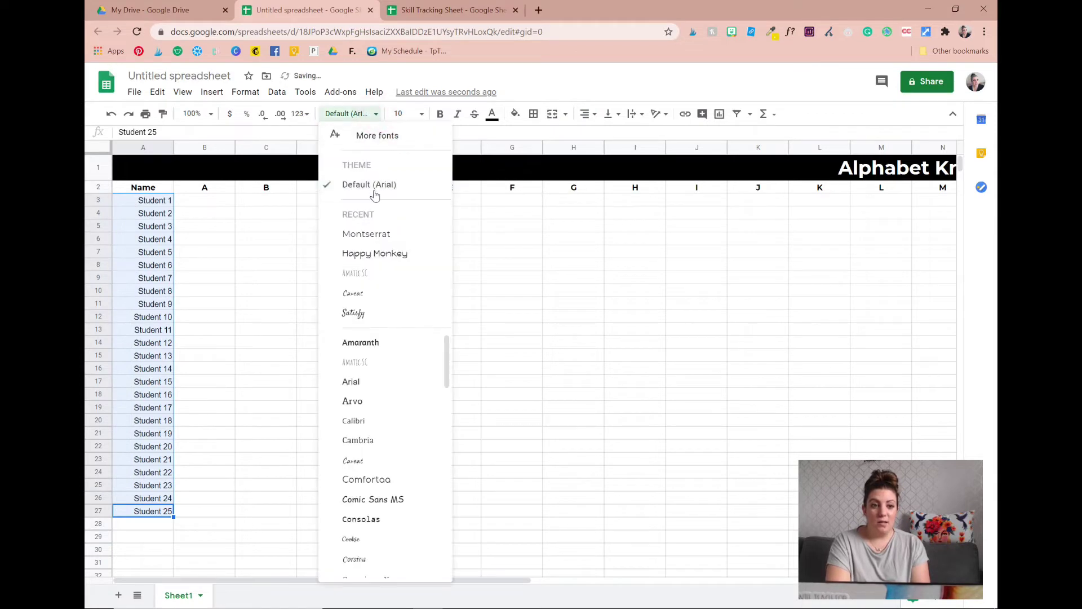
{"action": "left_click", "coordinate": [368, 234]}
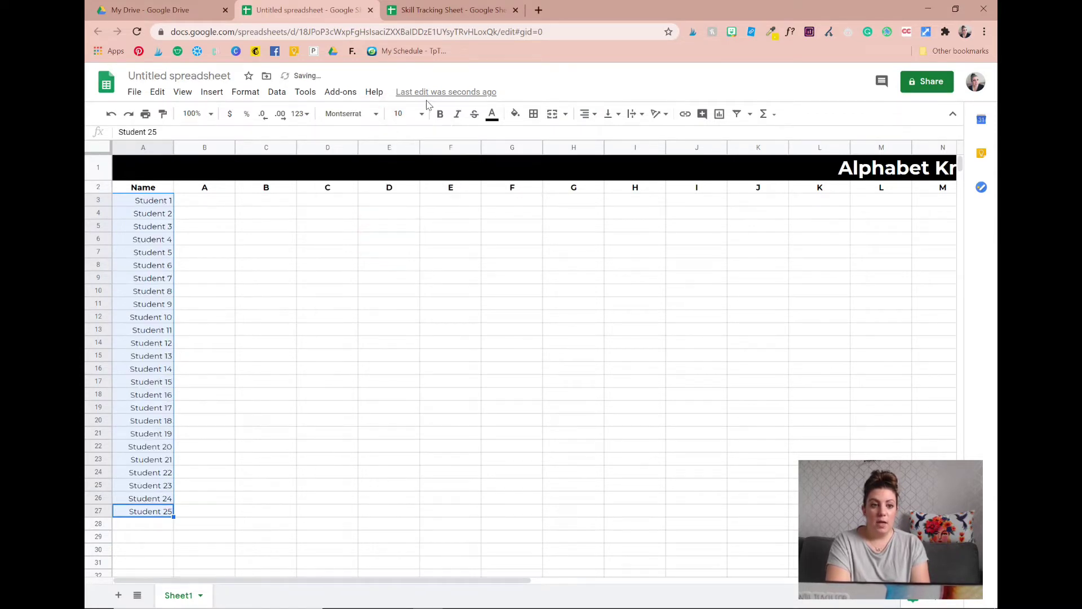
{"action": "left_click", "coordinate": [409, 113]}
{"action": "left_click", "coordinate": [407, 251]}
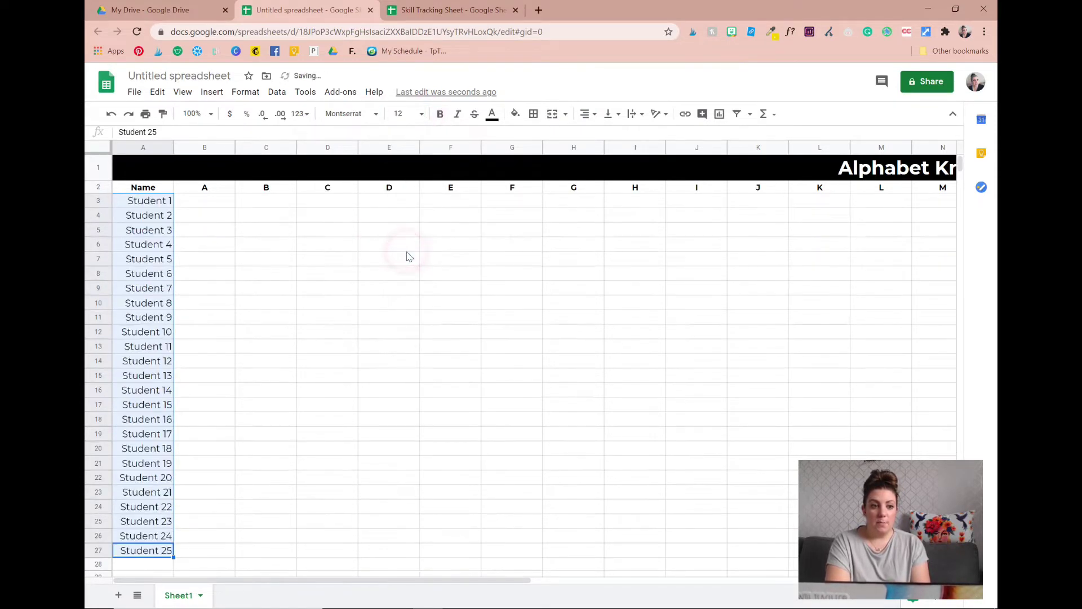
{"action": "left_click", "coordinate": [440, 114]}
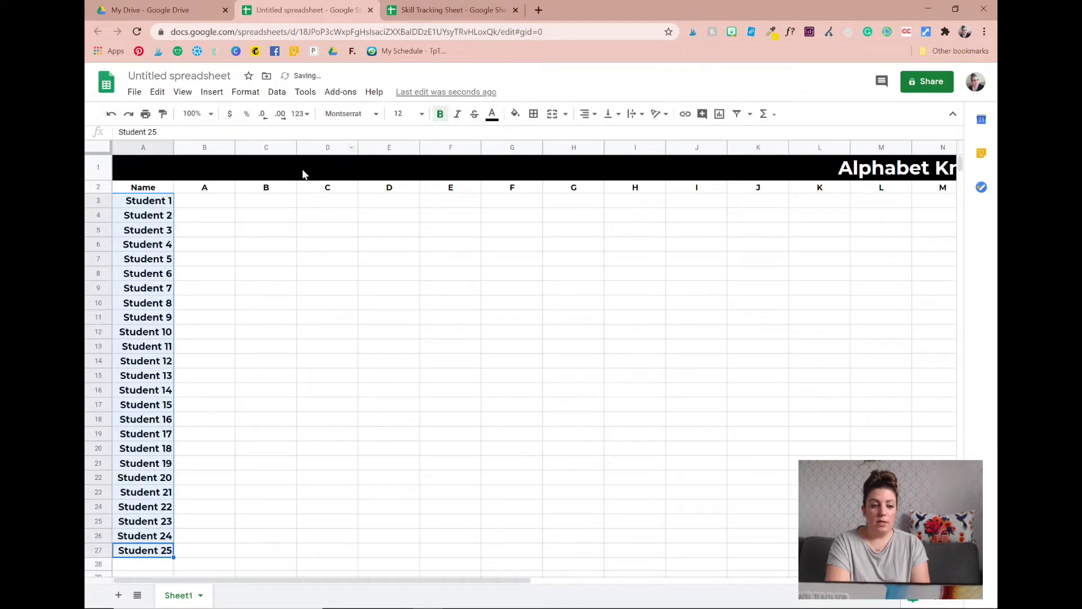
{"action": "left_click", "coordinate": [289, 248]}
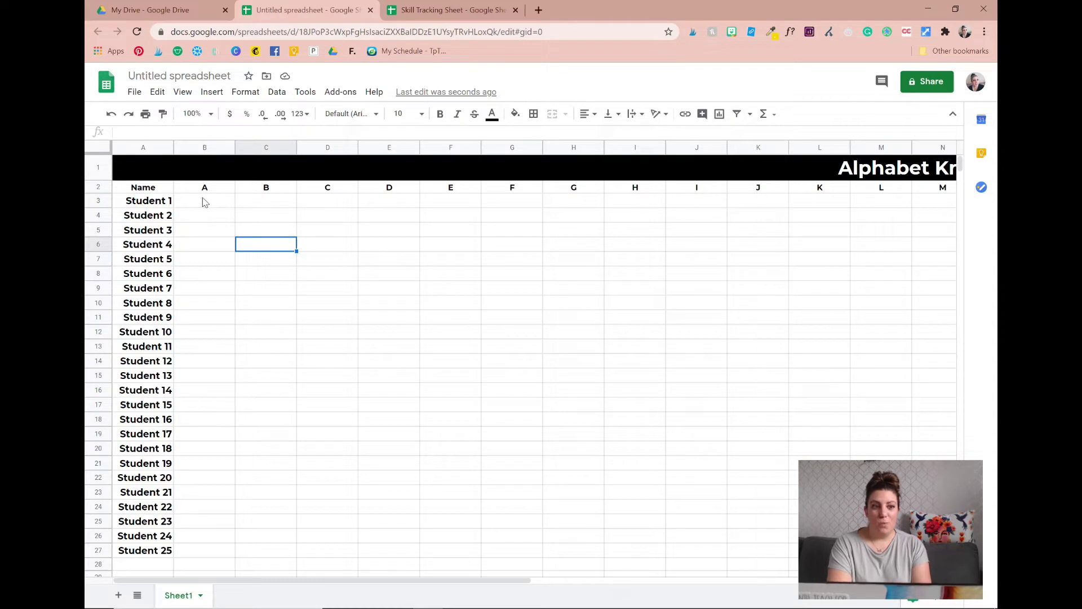
Resize all columns from A to AA to a width of 25 pixels.
{"action": "left_click", "coordinate": [172, 189]}
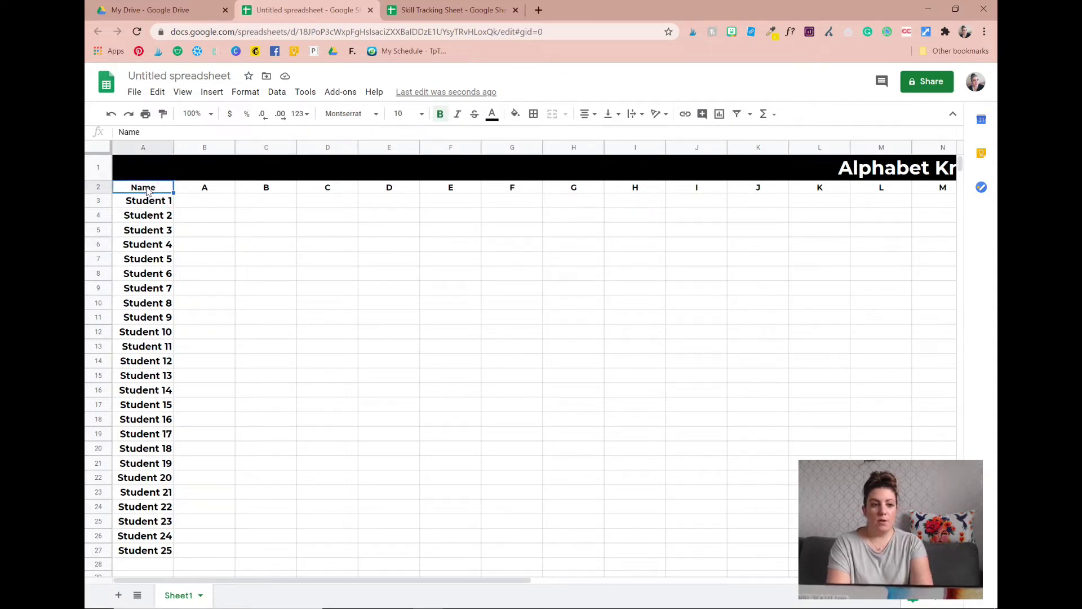
{"action": "key", "text": "ctrl+shift+Right"}
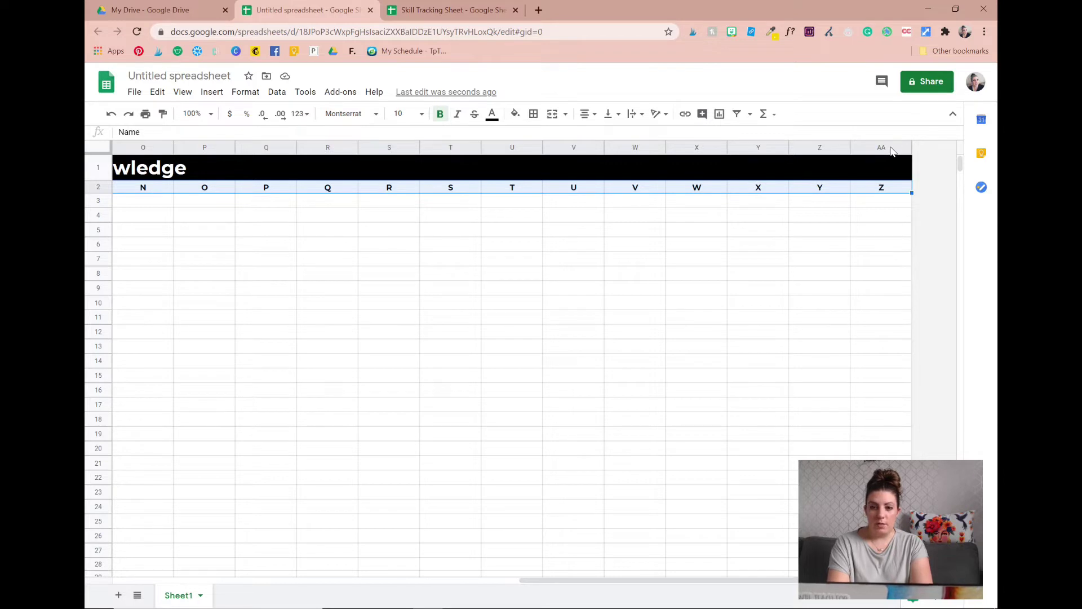
{"action": "key", "text": "ctrl+a"}
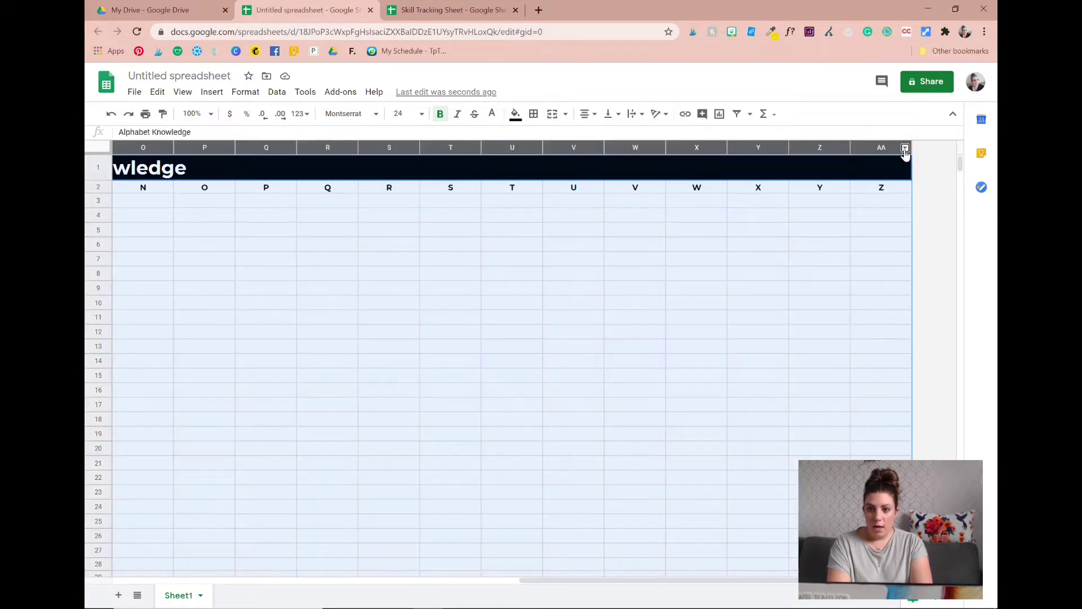
{"action": "left_click", "coordinate": [905, 149]}
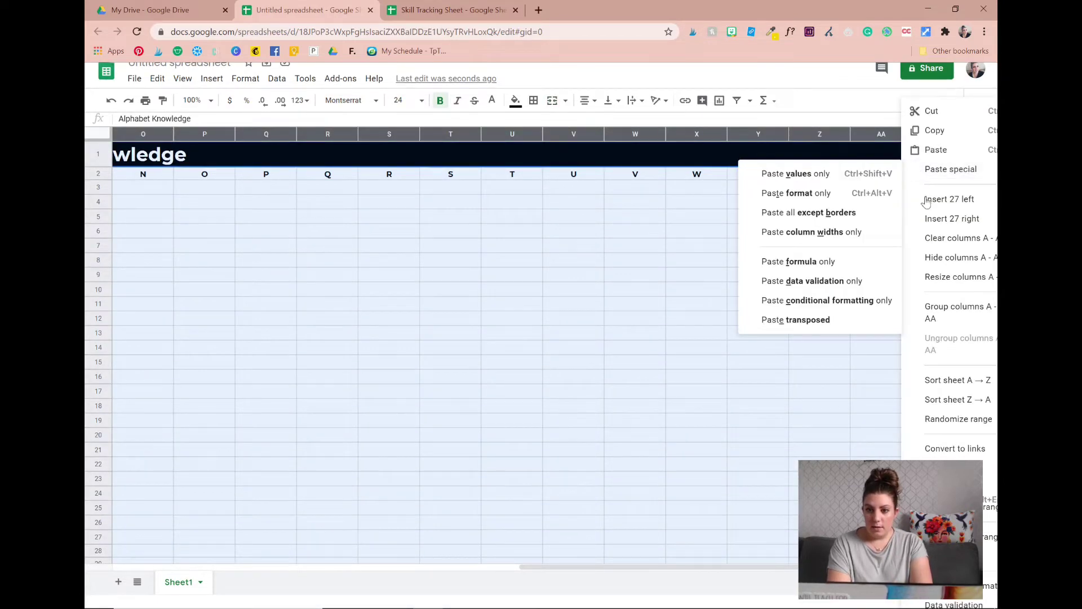
{"action": "left_click", "coordinate": [940, 277]}
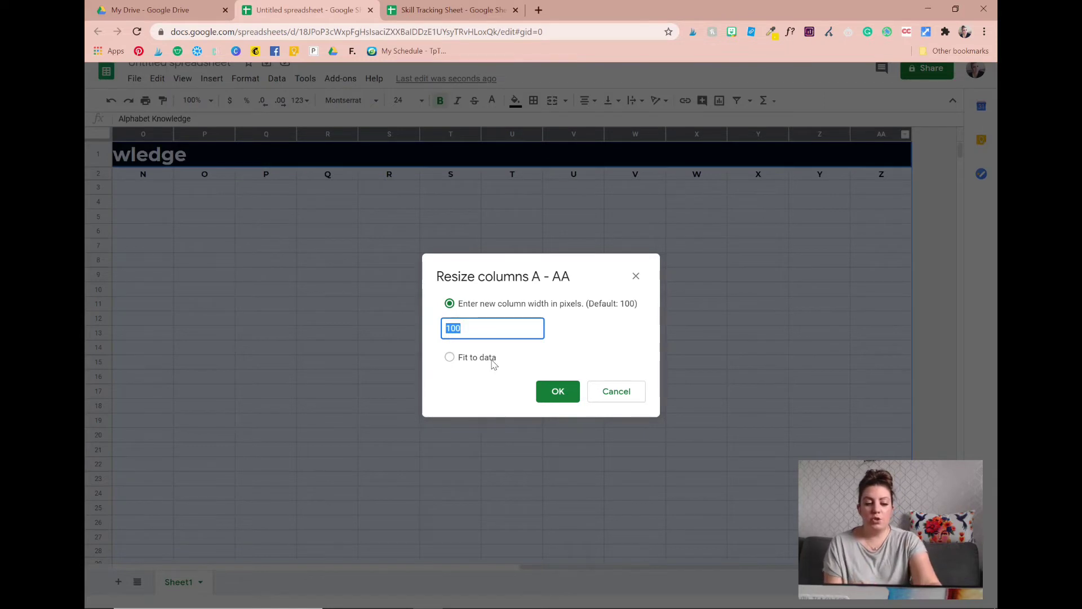
{"action": "type", "text": "25"}
{"action": "left_click", "coordinate": [556, 392]}
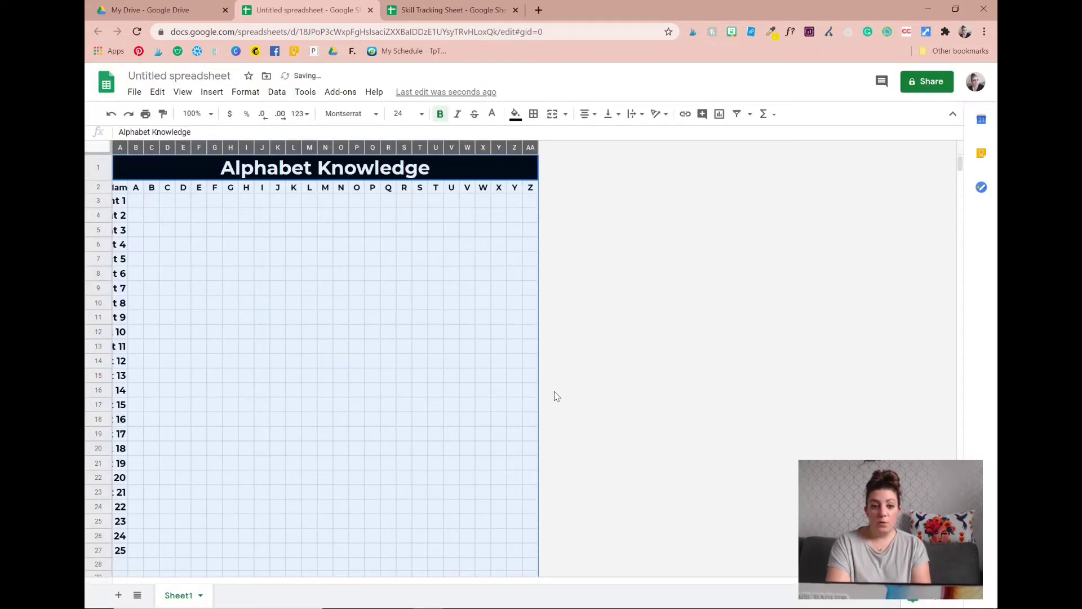
{"action": "left_click", "coordinate": [648, 405]}
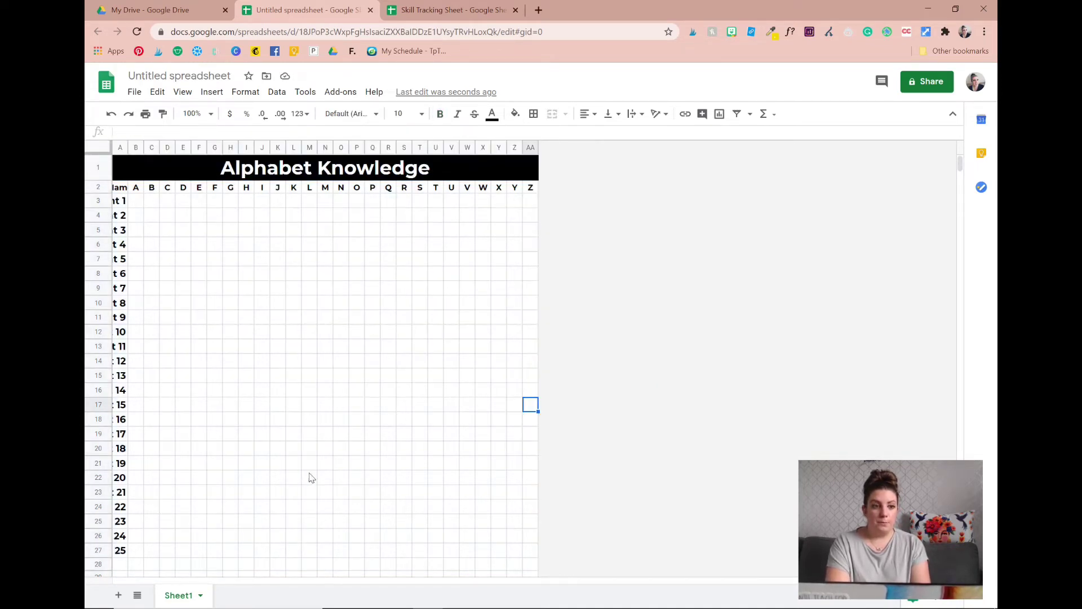
Resize column A, which holds the student names, to a width of 100 pixels.
{"action": "left_click", "coordinate": [121, 149]}
{"action": "right_click", "coordinate": [121, 150]}
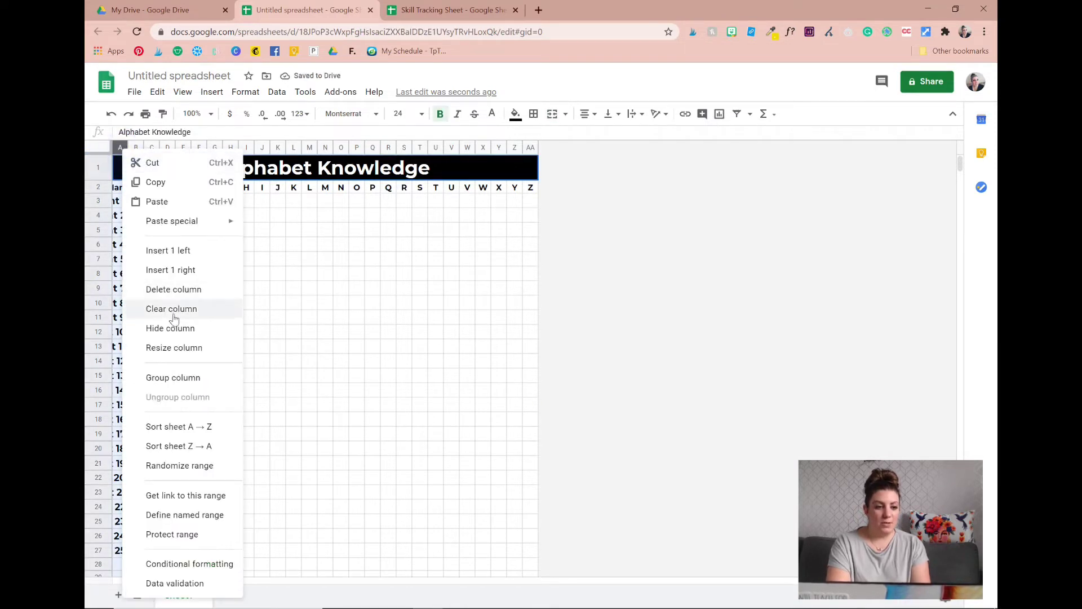
{"action": "left_click", "coordinate": [163, 348]}
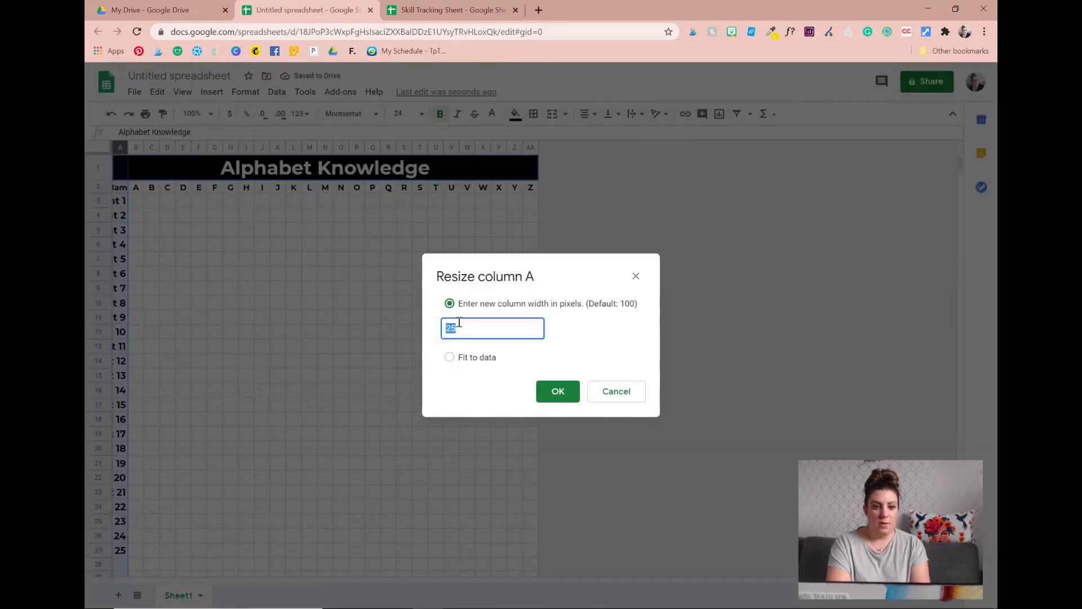
{"action": "type", "text": "100"}
{"action": "key", "text": "Return"}
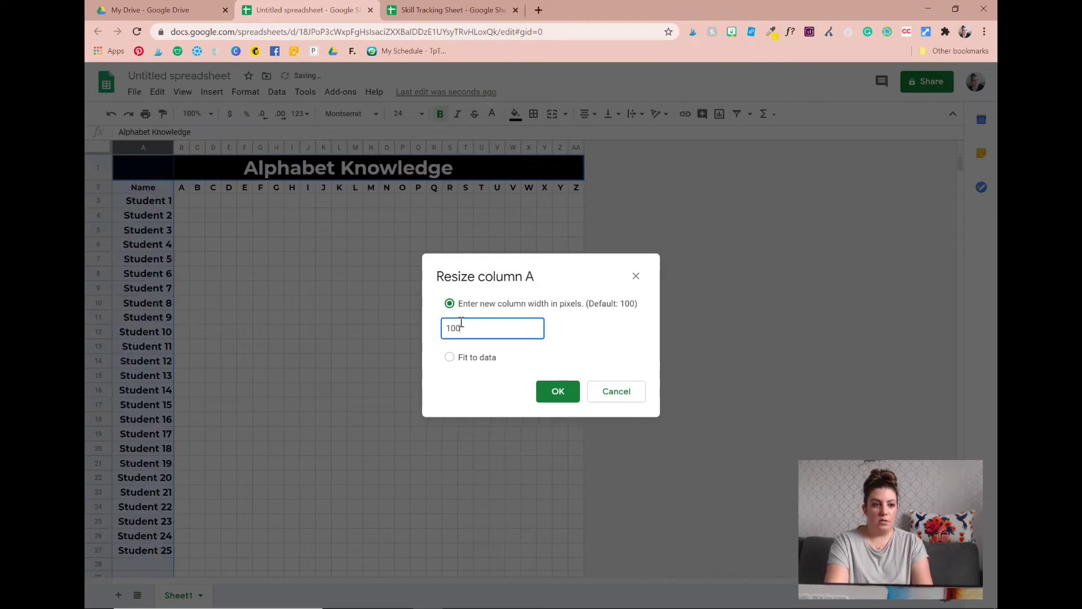
{"action": "left_click", "coordinate": [709, 313]}
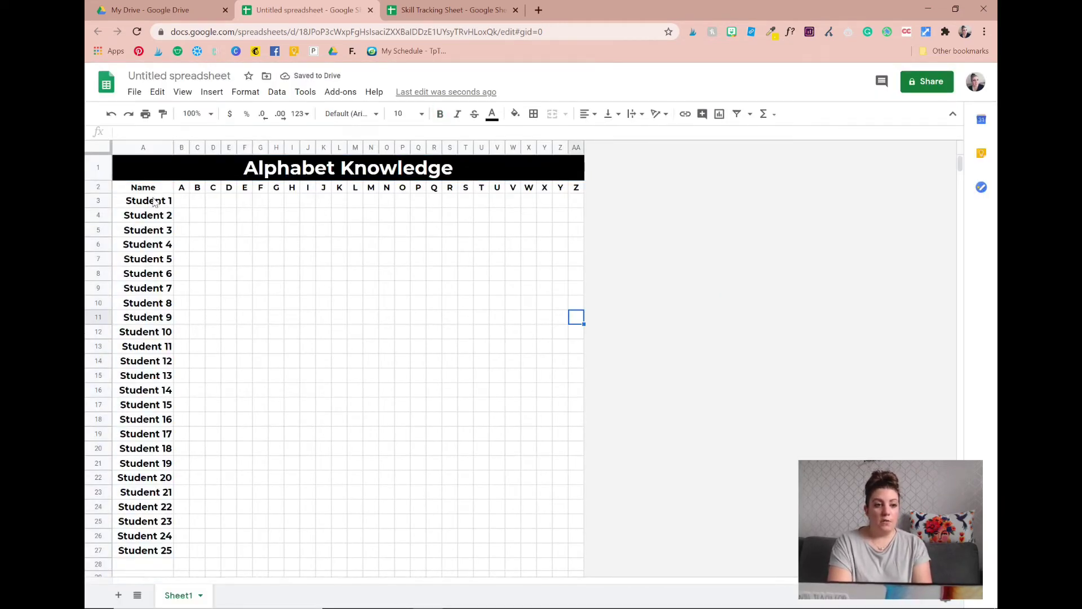
Set the font size of the Name and A–Z headers in row 2 to 12.
{"action": "left_click_drag", "start_coordinate": [153, 192], "coordinate": [576, 188]}
{"action": "left_click", "coordinate": [406, 114]}
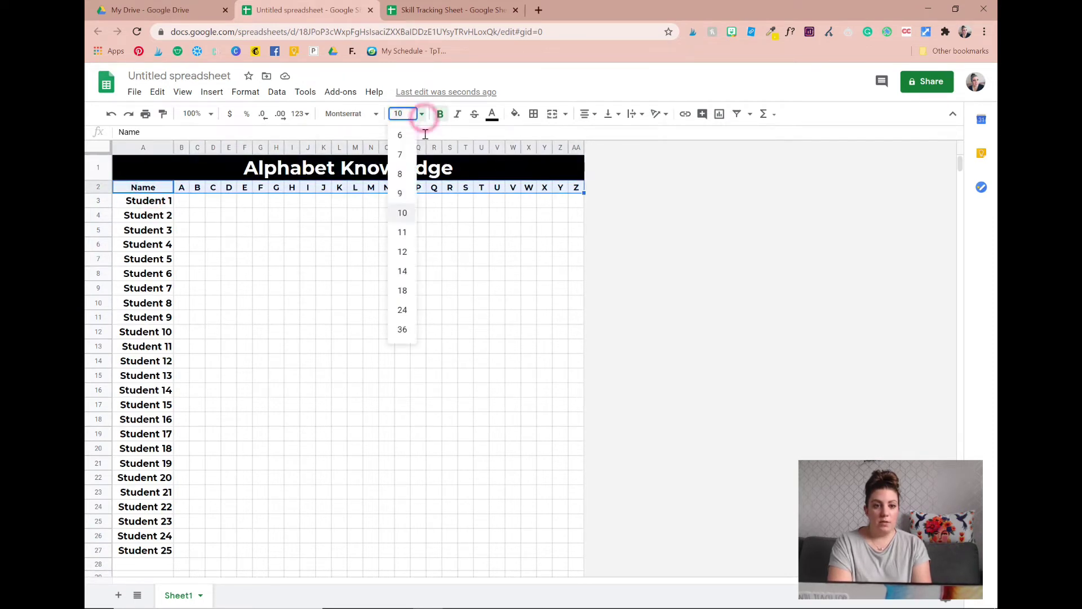
{"action": "left_click", "coordinate": [407, 248]}
{"action": "left_click", "coordinate": [660, 237]}
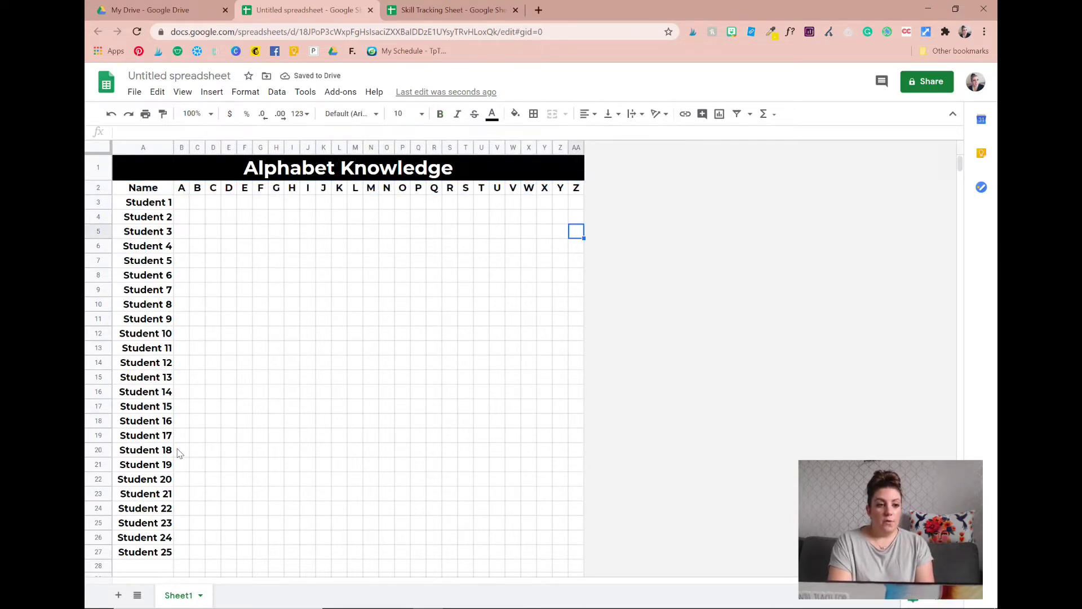
Delete the empty rows 28 to 1000 below the Student 25 row.
{"action": "scroll", "coordinate": [176, 451], "scroll_direction": "down", "scroll_amount": 2}
{"action": "left_click", "coordinate": [158, 484]}
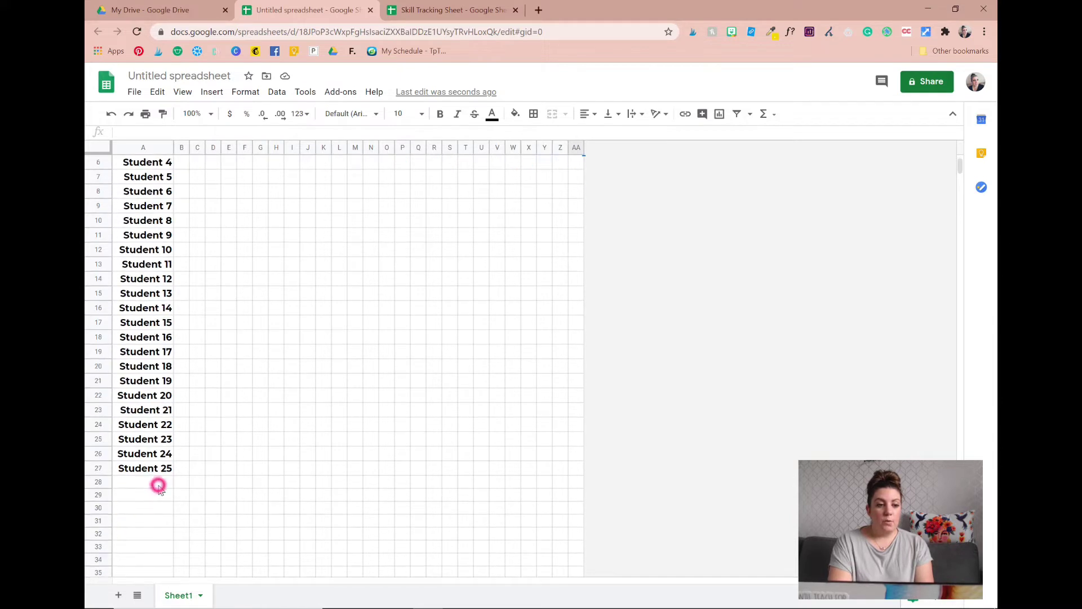
{"action": "left_click_drag", "start_coordinate": [159, 486], "coordinate": [575, 522]}
{"action": "left_click_drag", "start_coordinate": [577, 558], "coordinate": [588, 488]}
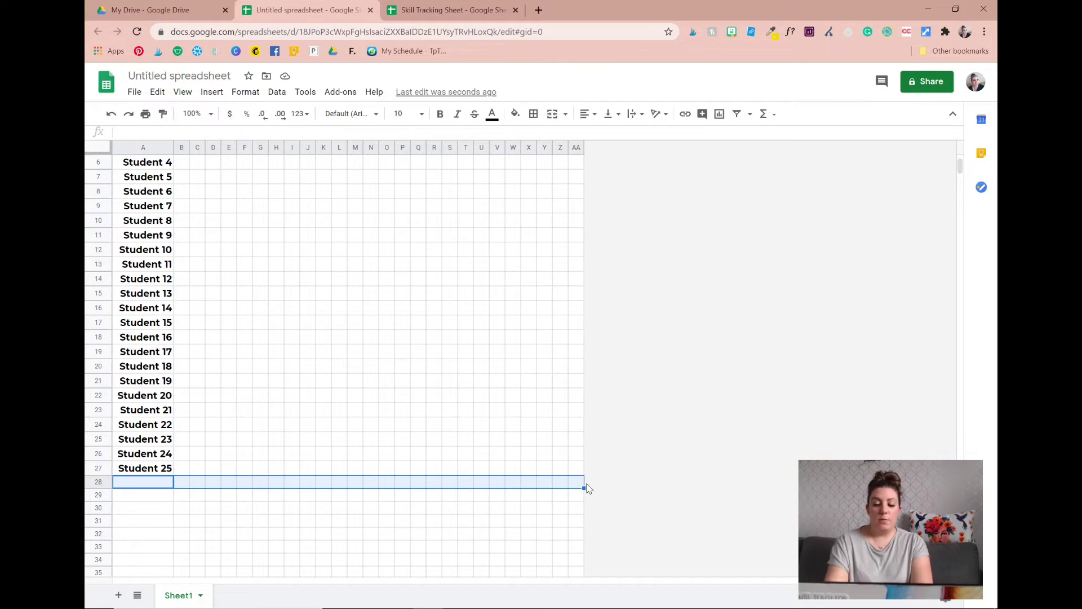
{"action": "key", "text": "ctrl+shift+Down"}
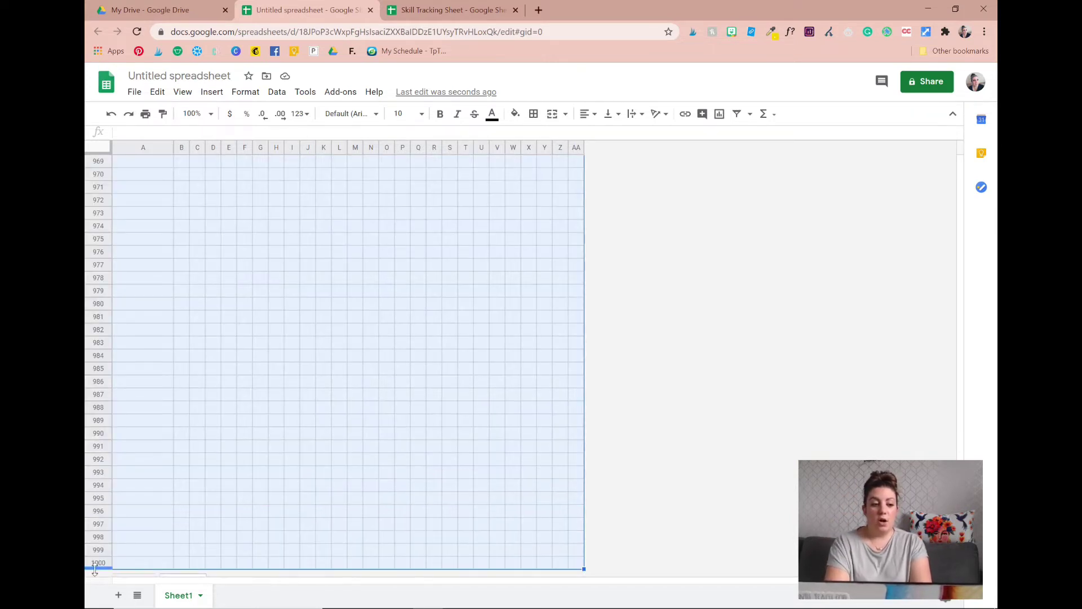
{"action": "right_click", "coordinate": [138, 563]}
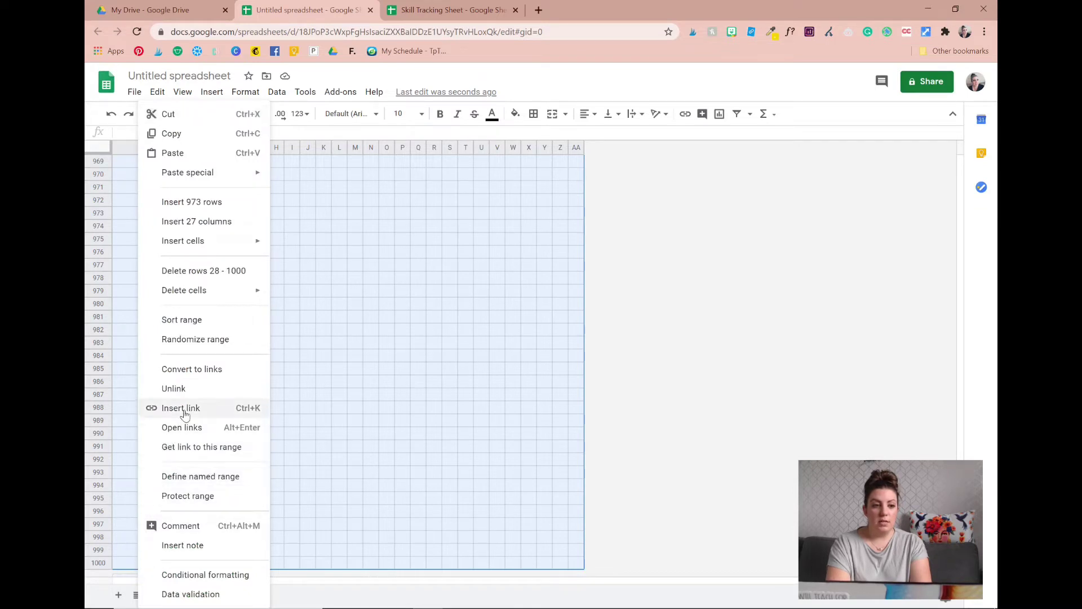
{"action": "left_click", "coordinate": [220, 272]}
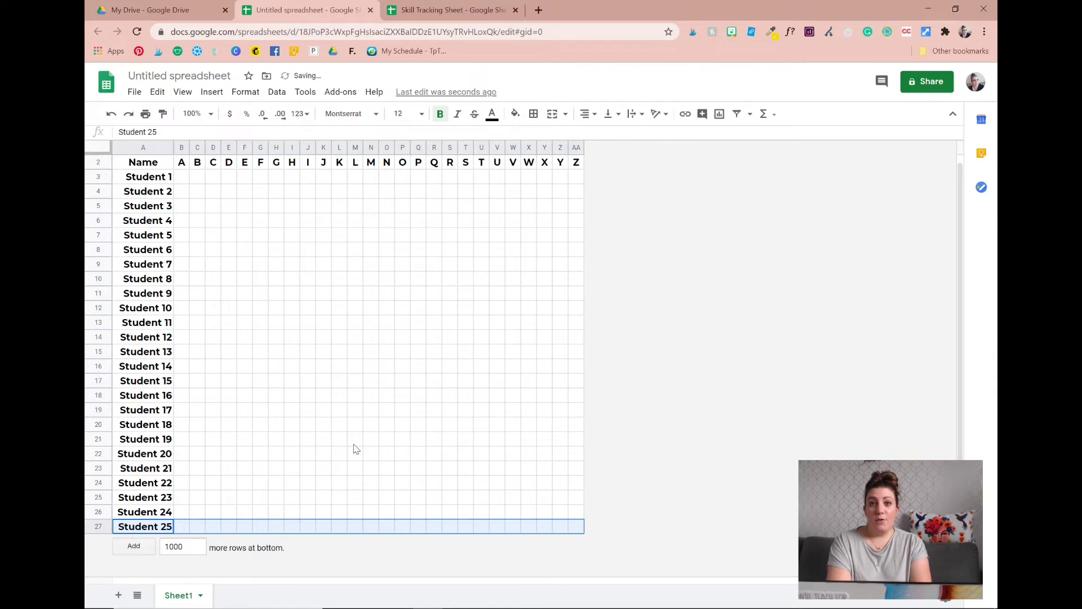
Add 1 more row at the end of the sheet and undo the addition.
{"action": "double_click", "coordinate": [195, 546]}
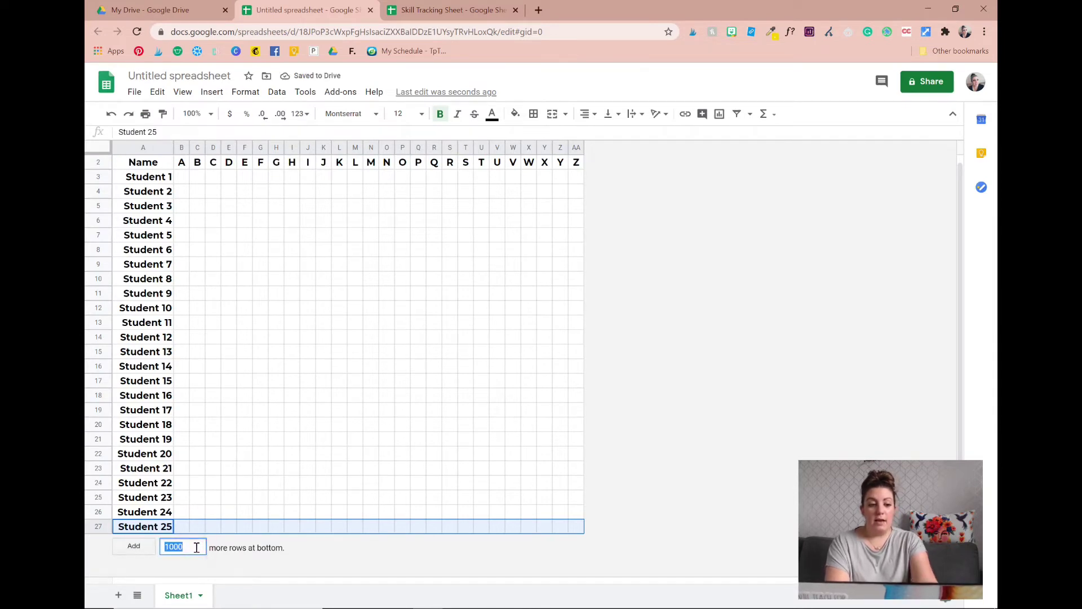
{"action": "type", "text": "1"}
{"action": "left_click", "coordinate": [145, 547]}
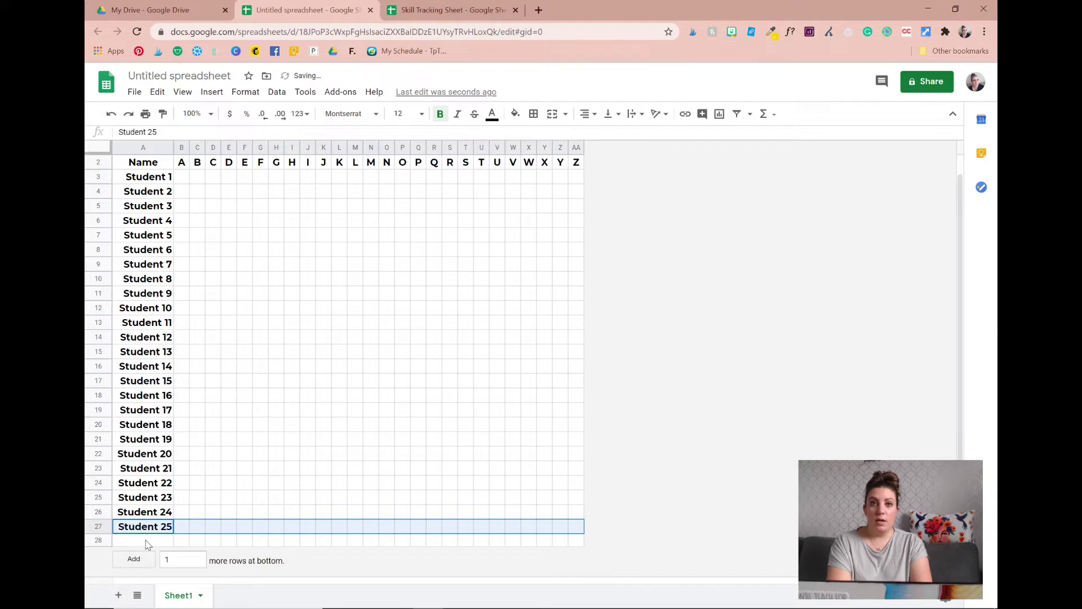
{"action": "key", "text": "ctrl+z"}
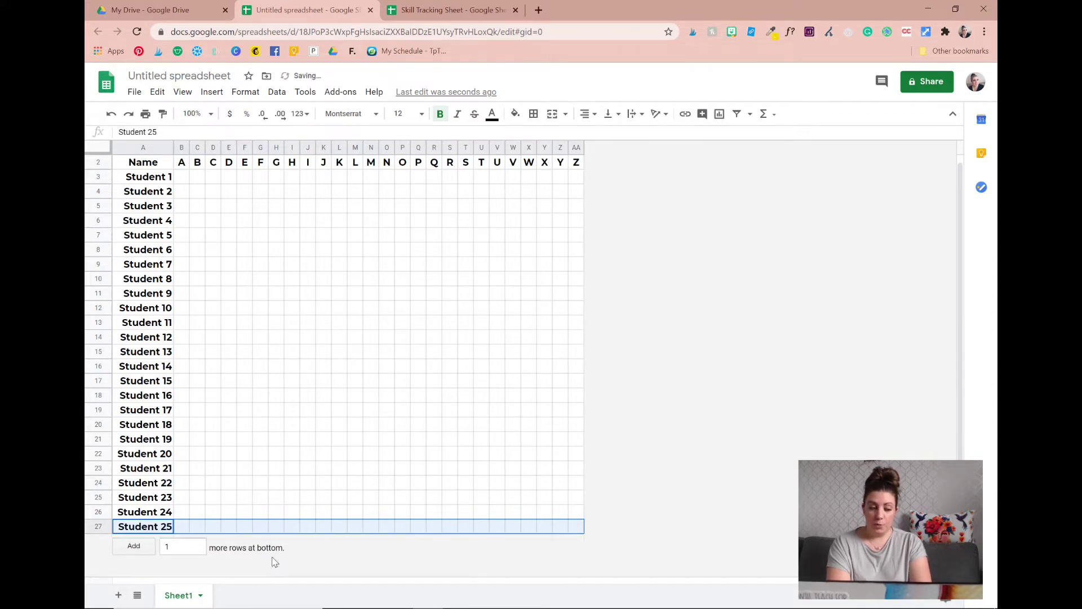
Insert checkboxes in every cell from B3 to AA27, under letters A–Z for all 25 students.
{"action": "scroll", "coordinate": [295, 462], "scroll_direction": "up", "scroll_amount": 1}
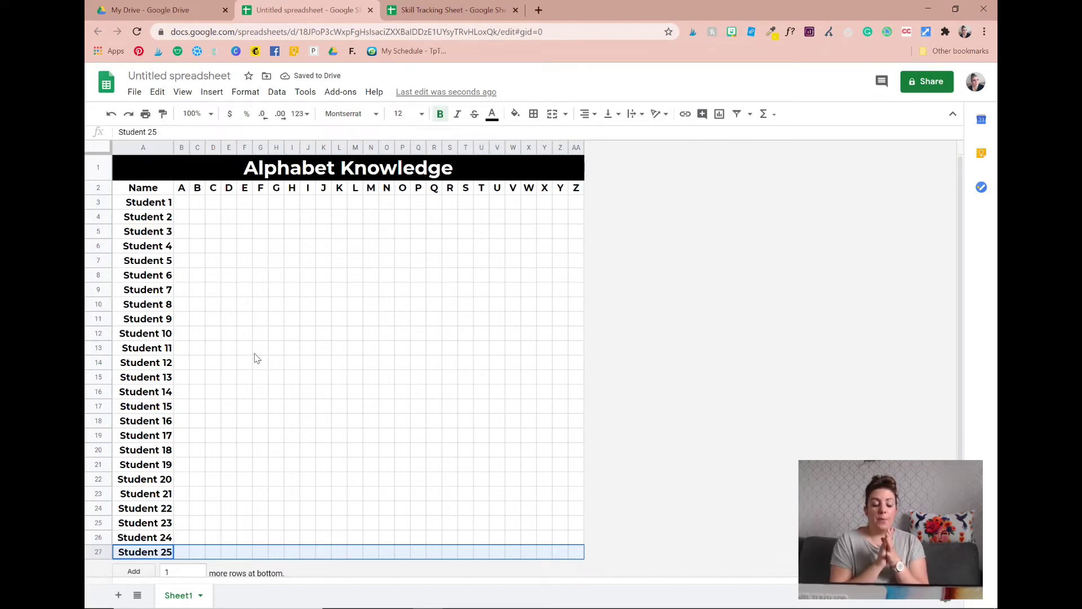
{"action": "left_click_drag", "start_coordinate": [182, 202], "coordinate": [580, 553]}
{"action": "left_click", "coordinate": [211, 95]}
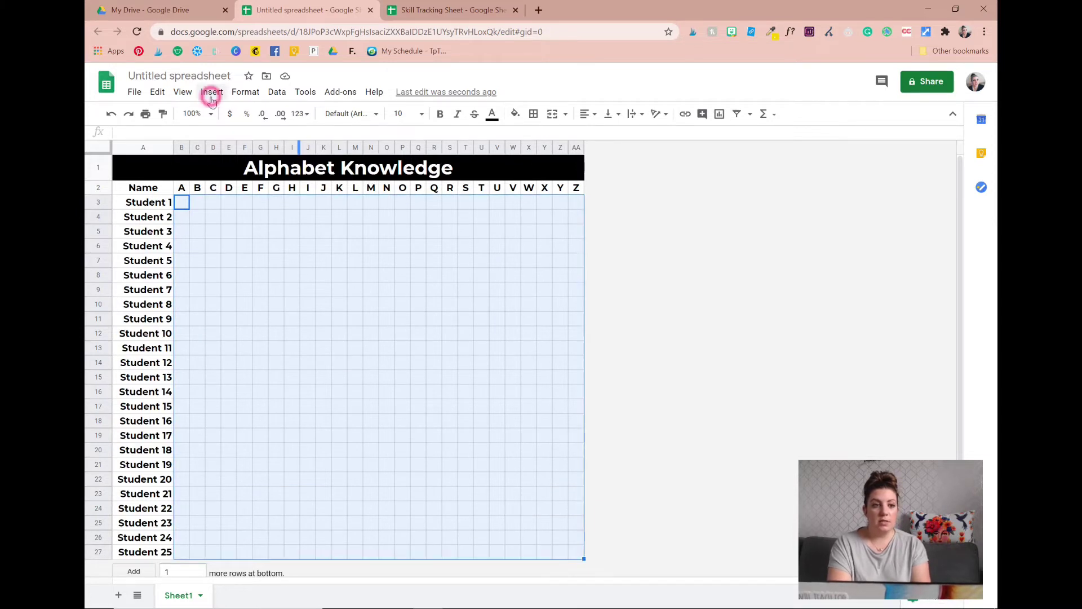
{"action": "left_click", "coordinate": [262, 389]}
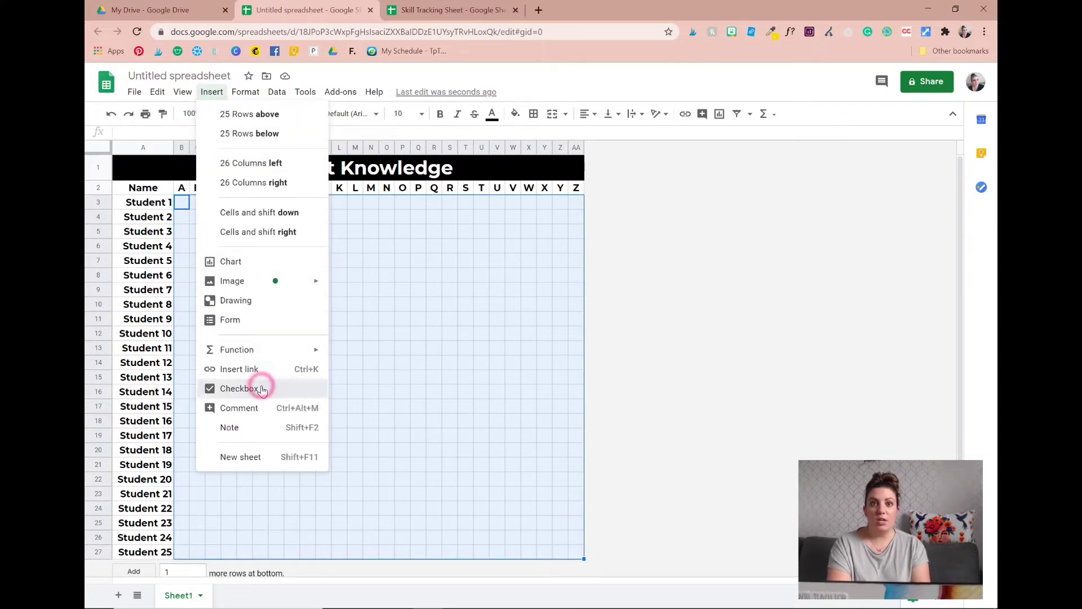
{"action": "left_click", "coordinate": [263, 389]}
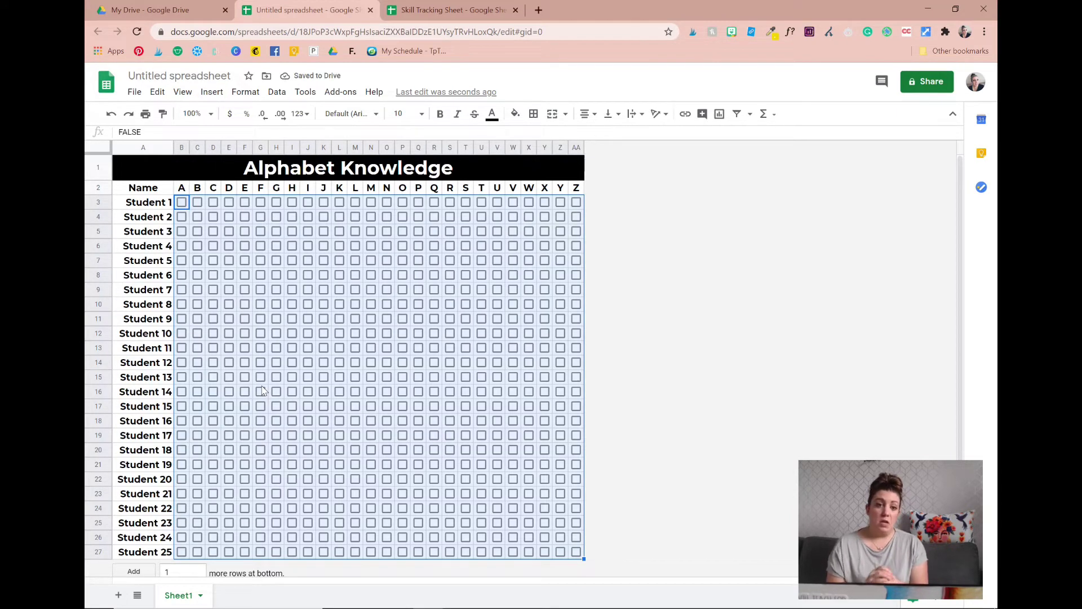
Set the color of the checkboxes in cells B3 to AA27 to black.
{"action": "left_click", "coordinate": [492, 113]}
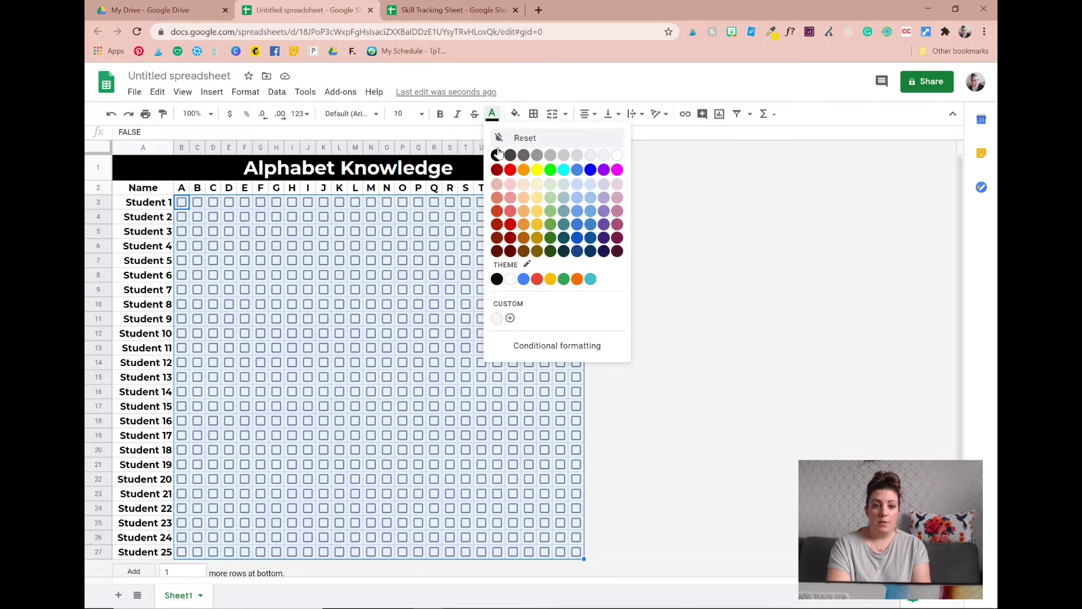
{"action": "left_click", "coordinate": [497, 154]}
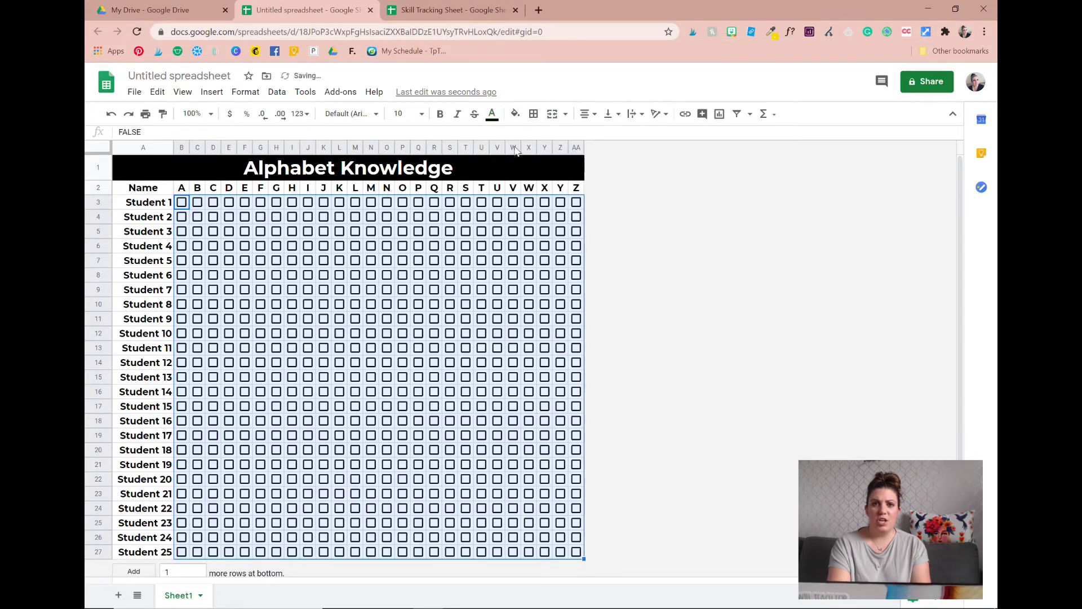
{"action": "left_click", "coordinate": [614, 248]}
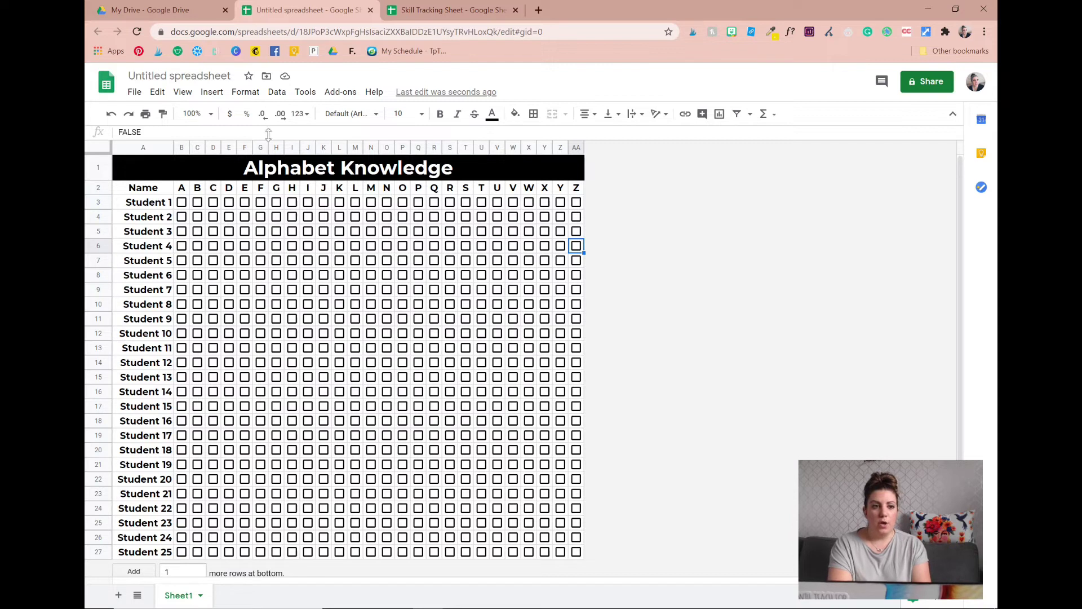
Try the default pink alternating colors with a header on range A1:AA27, and tick the letter W checkbox for Student 5.
{"action": "left_click", "coordinate": [253, 95]}
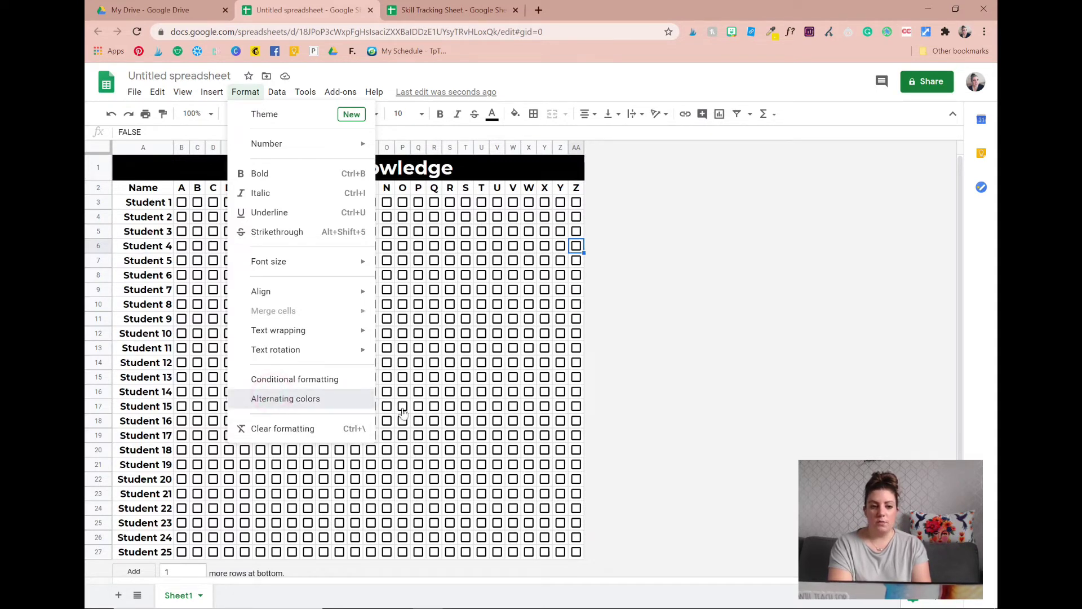
{"action": "left_click", "coordinate": [316, 398]}
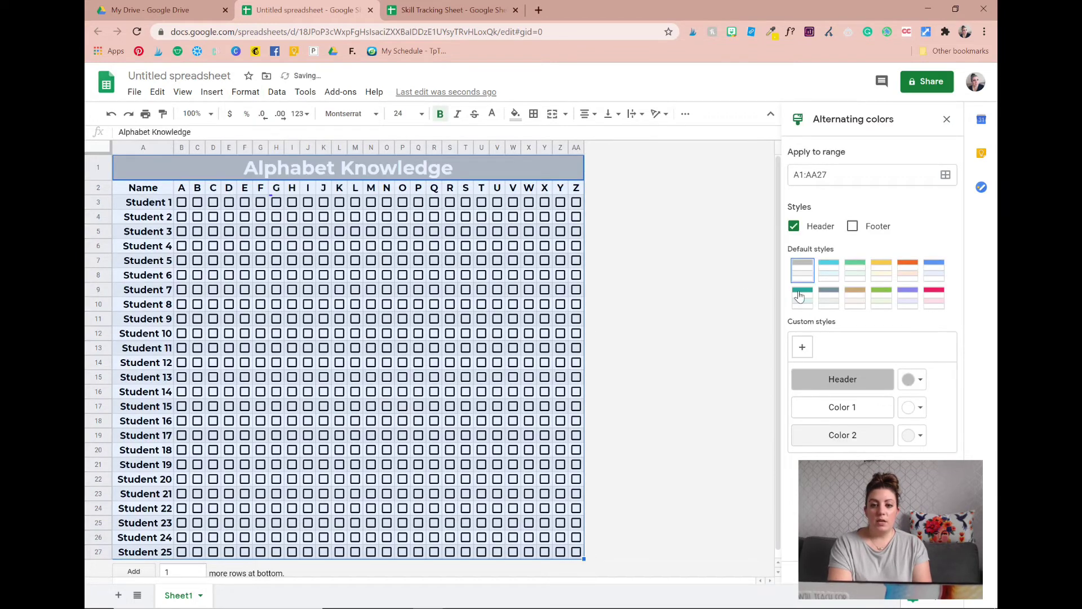
{"action": "left_click", "coordinate": [941, 309]}
{"action": "left_click", "coordinate": [624, 285]}
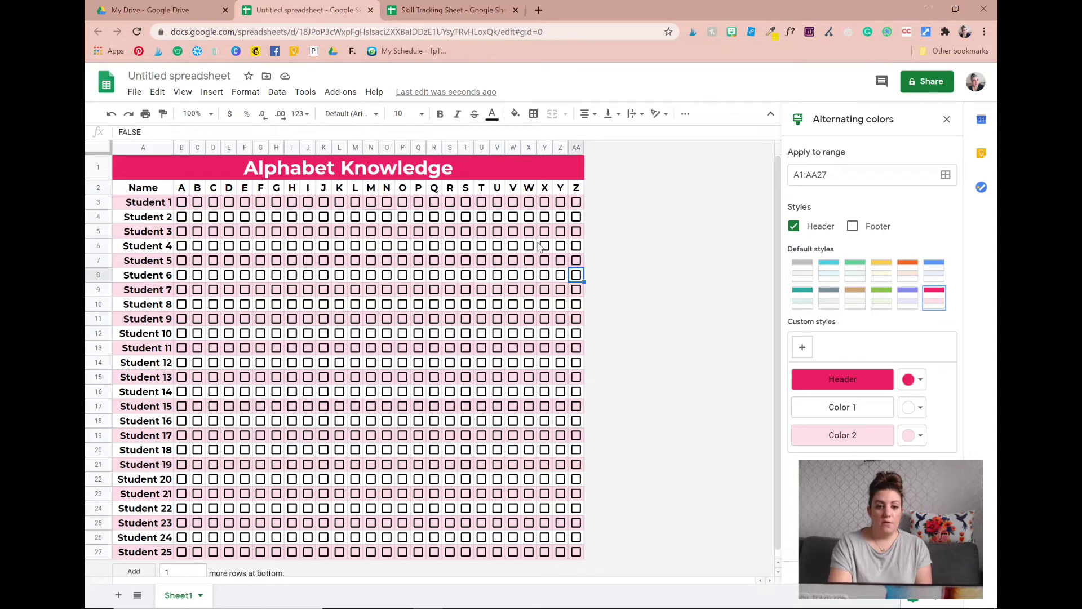
{"action": "left_click", "coordinate": [529, 260]}
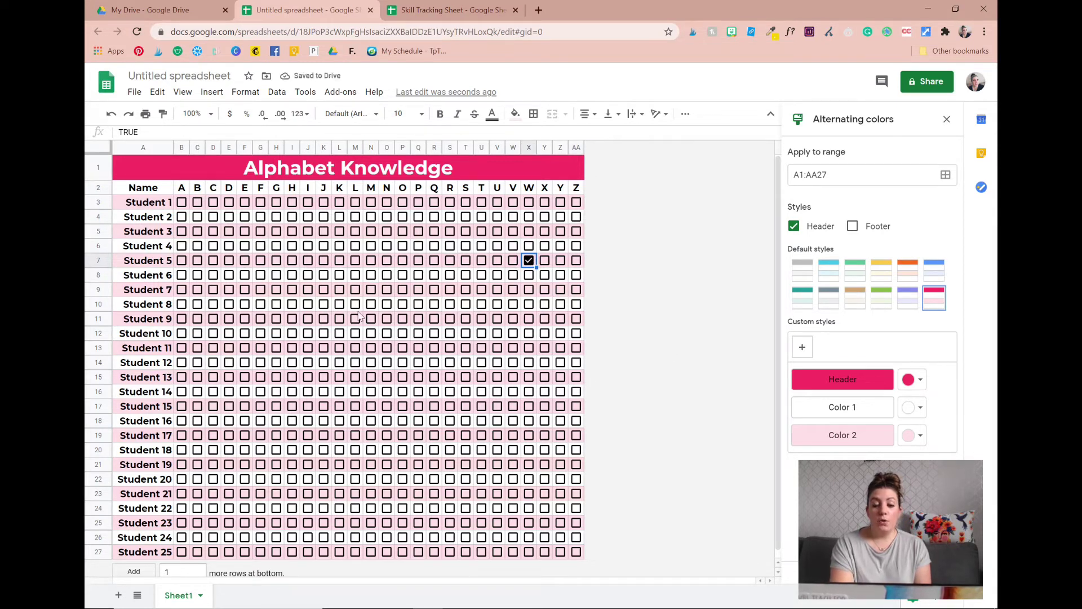
Check the row colors in the Skill Tracking Sheet, and undo the alternating colors in the Alphabet Knowledge sheet, closing their settings.
{"action": "left_click", "coordinate": [405, 12]}
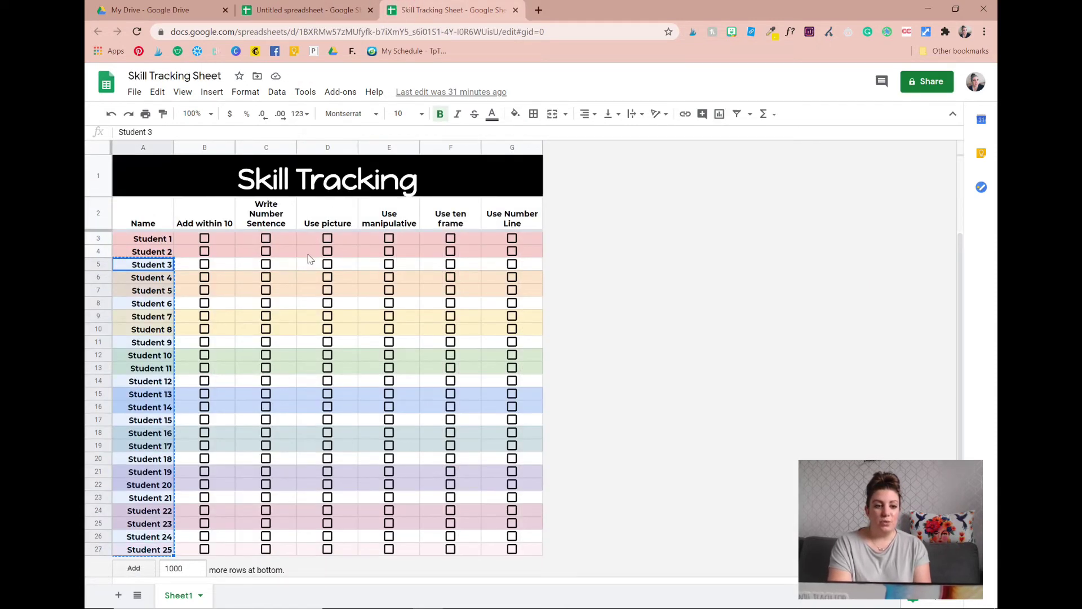
{"action": "left_click", "coordinate": [307, 10]}
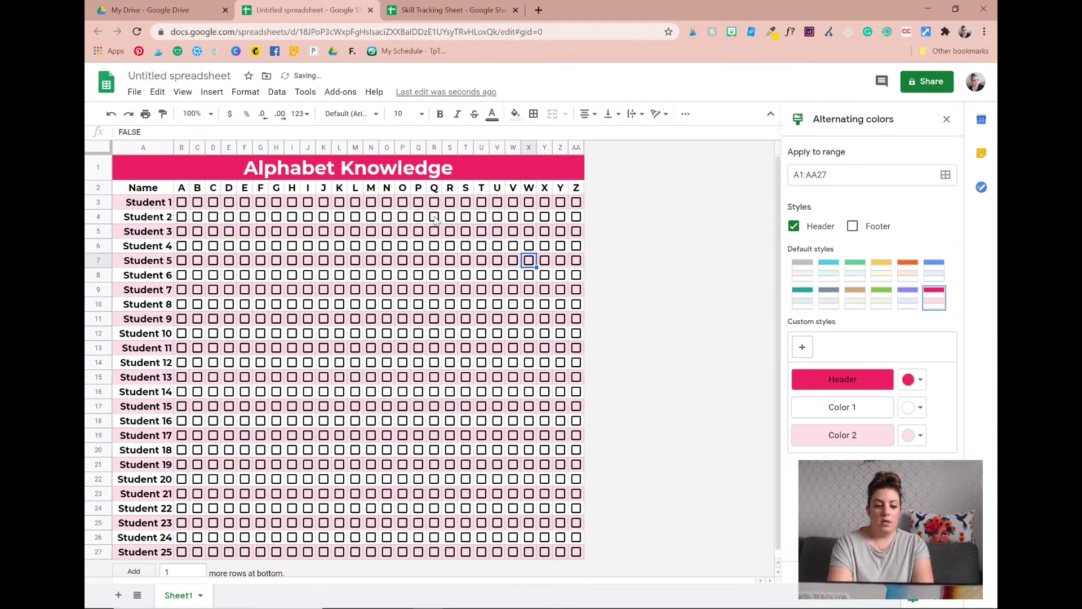
{"action": "key", "text": "ctrl+z"}
{"action": "key", "text": "ctrl+z"}
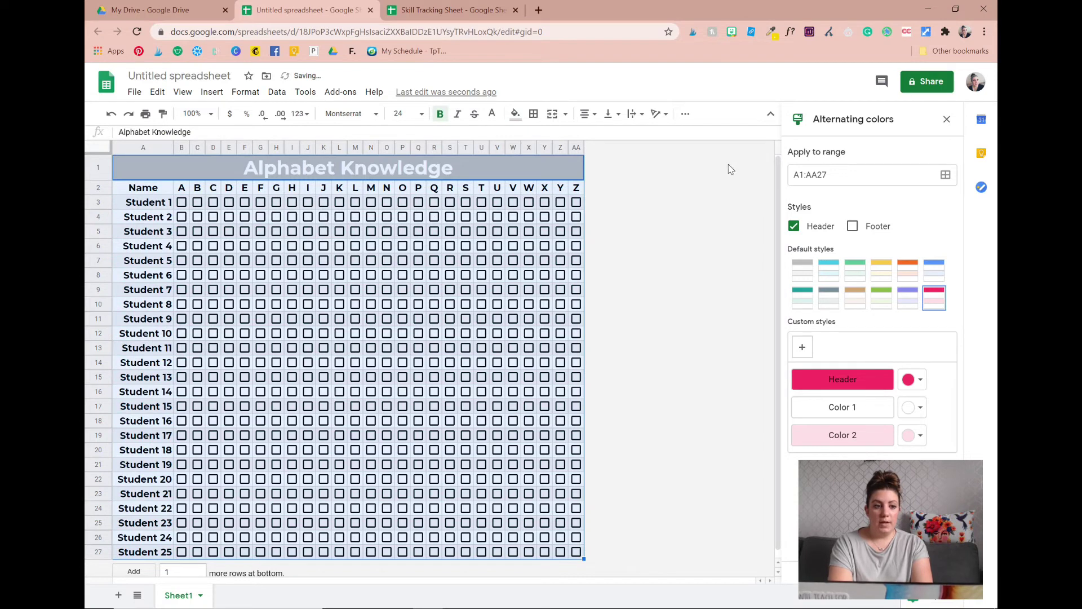
{"action": "left_click", "coordinate": [947, 120]}
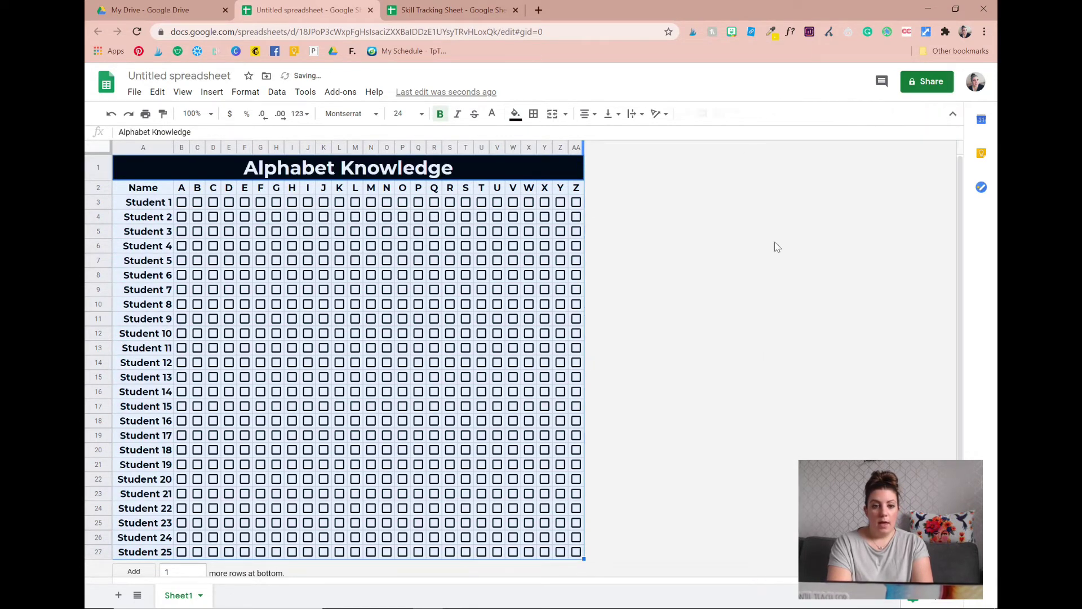
{"action": "left_click", "coordinate": [774, 244]}
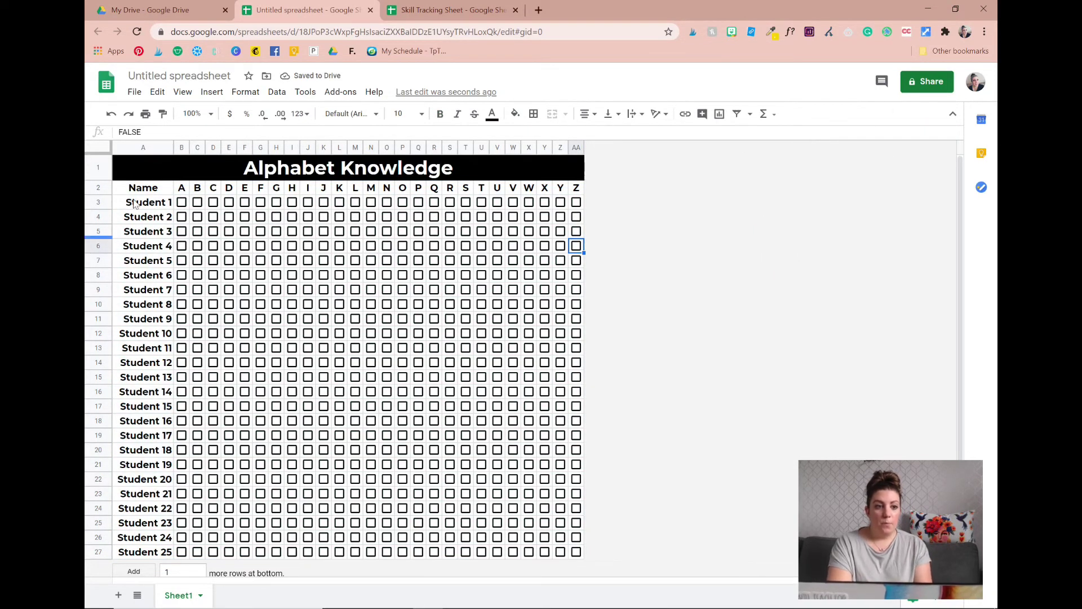
Fill the Student 1 and 2 rows through column AA with light red, and the Student 4 and 5 rows with light orange.
{"action": "mouse_move", "coordinate": [146, 203]}
{"action": "left_mouse_down"}
{"action": "mouse_move", "coordinate": [530, 206]}
{"action": "mouse_move", "coordinate": [481, 210]}
{"action": "mouse_move", "coordinate": [578, 220]}
{"action": "left_mouse_up"}
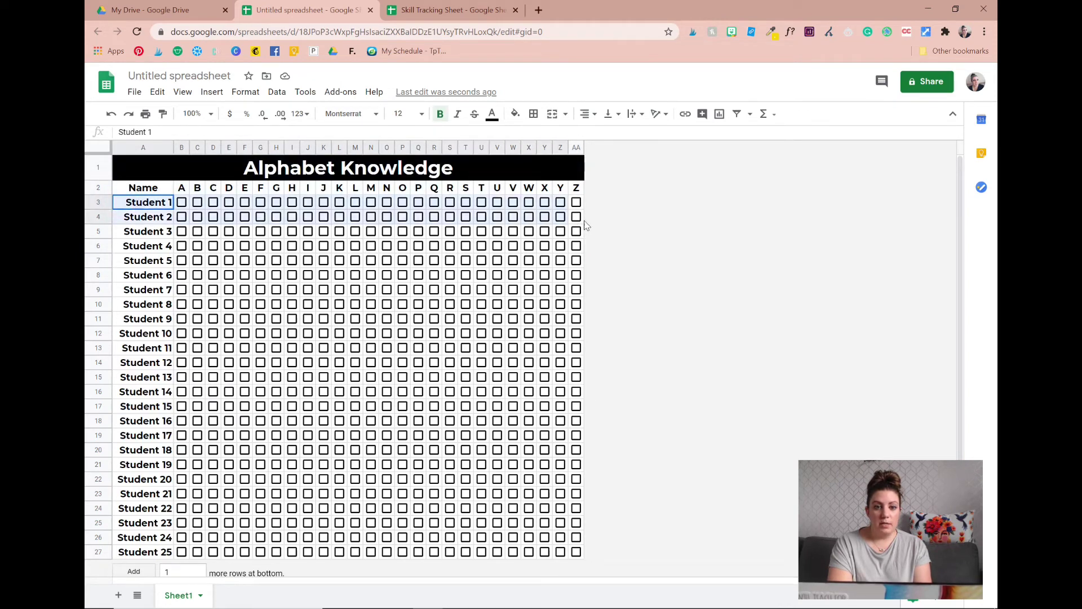
{"action": "left_click", "coordinate": [517, 116]}
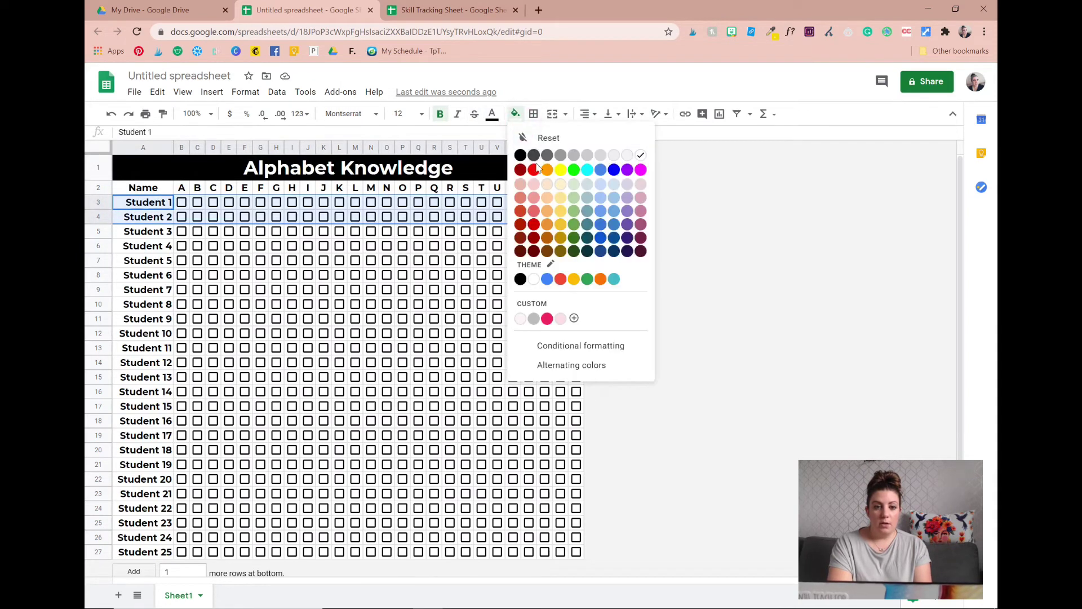
{"action": "left_click", "coordinate": [534, 184]}
{"action": "left_click", "coordinate": [529, 188]}
{"action": "left_click", "coordinate": [618, 250]}
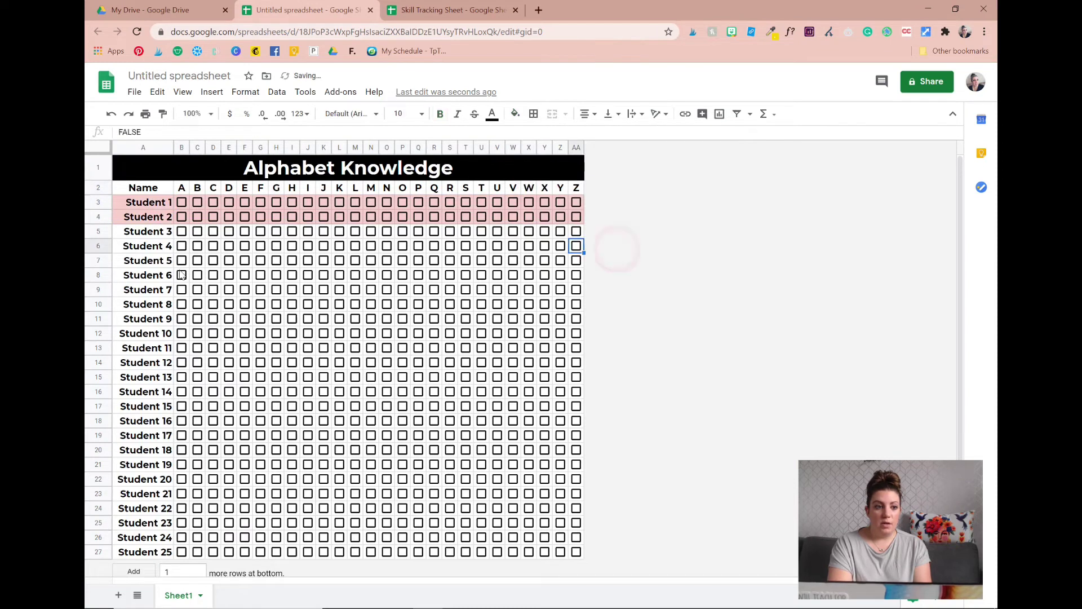
{"action": "left_click_drag", "start_coordinate": [164, 249], "coordinate": [580, 263]}
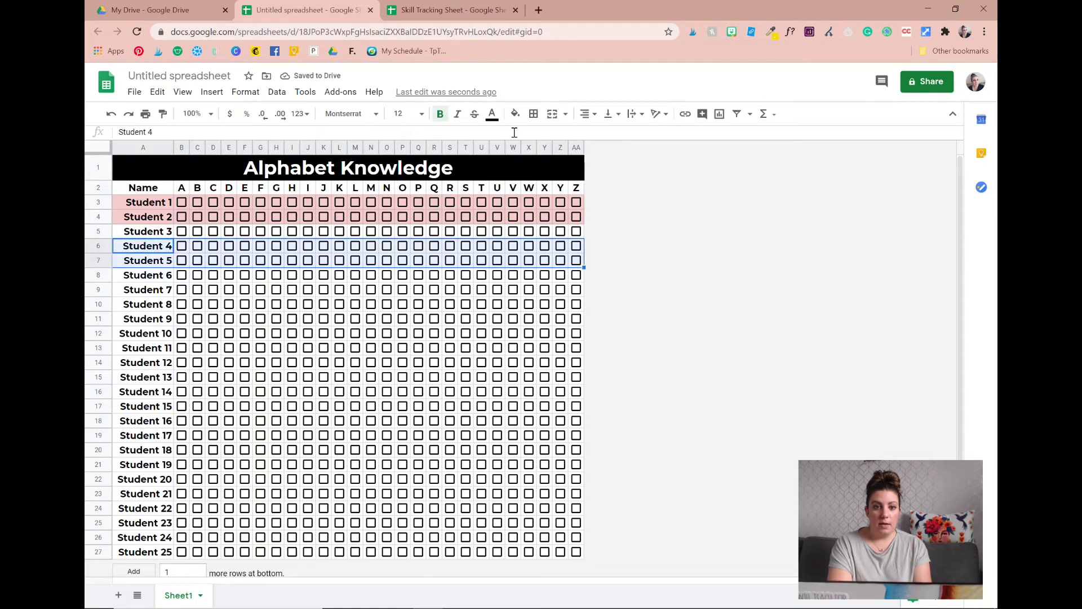
{"action": "left_click", "coordinate": [515, 113]}
{"action": "left_click", "coordinate": [542, 188]}
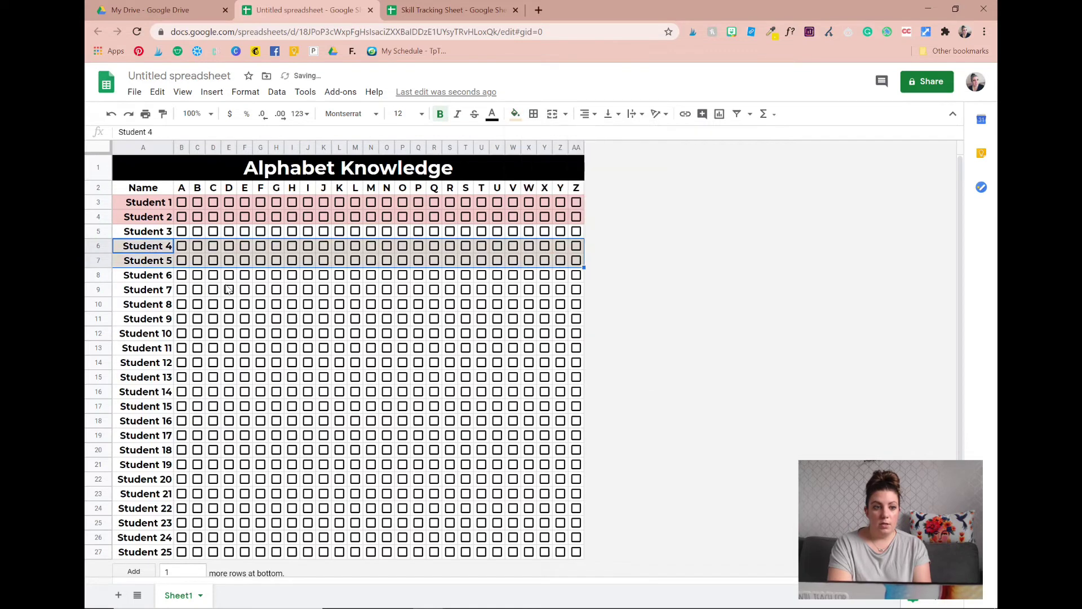
Try a light yellow fill on the Student 7 to 9 rows through column AA and undo it.
{"action": "left_click_drag", "start_coordinate": [157, 289], "coordinate": [606, 320]}
{"action": "left_click", "coordinate": [515, 113]}
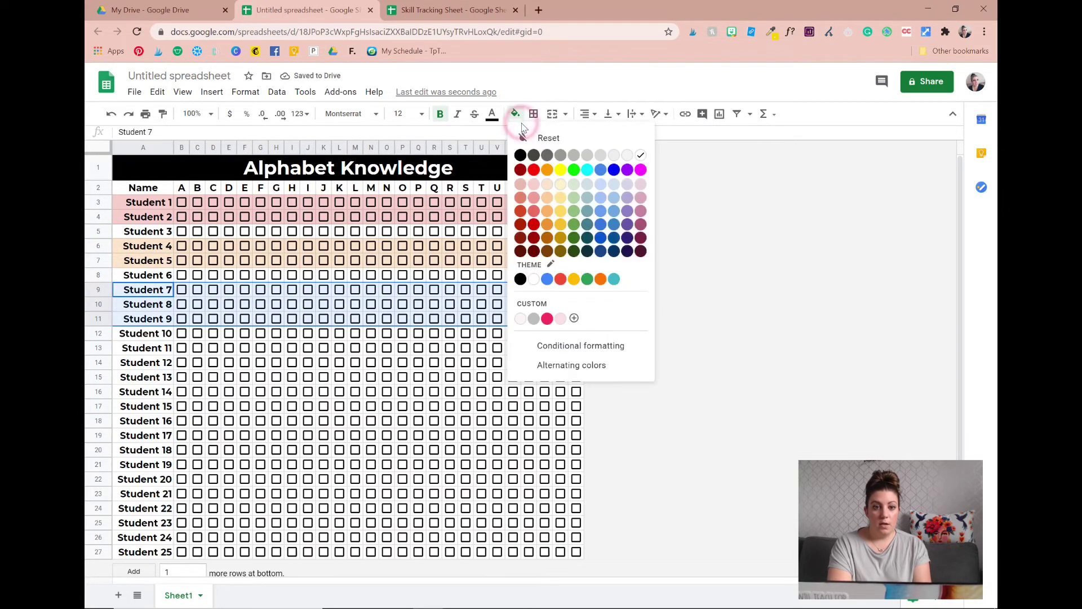
{"action": "left_click", "coordinate": [560, 185]}
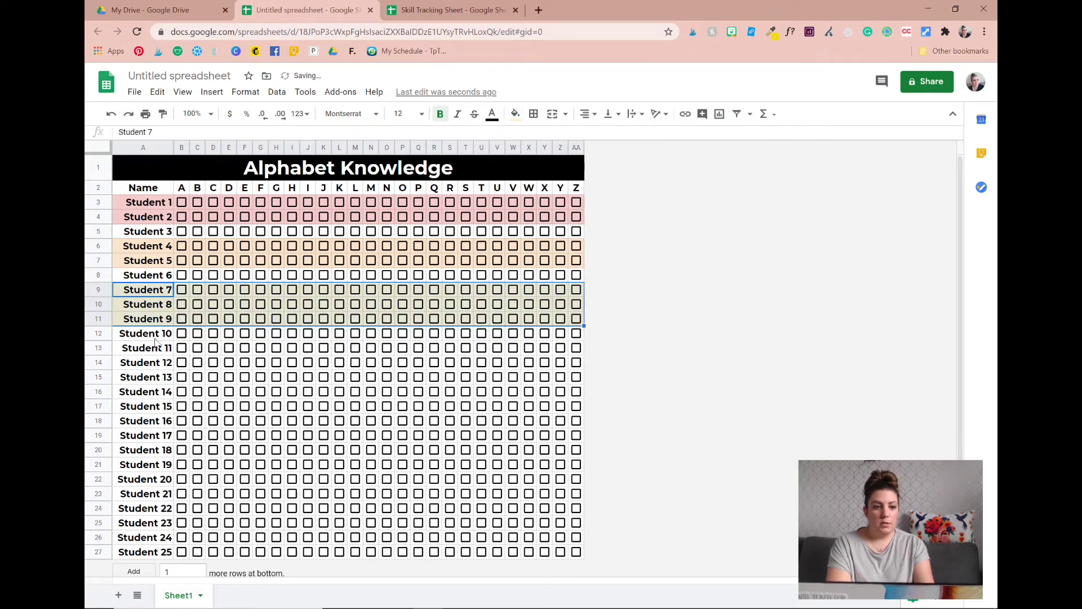
{"action": "key", "text": "ctrl+z"}
Fill the Student 7 and 8 rows through column AA with light yellow, and the Student 10 and 11 rows with light green.
{"action": "left_click_drag", "start_coordinate": [157, 290], "coordinate": [584, 305]}
{"action": "left_click", "coordinate": [515, 113]}
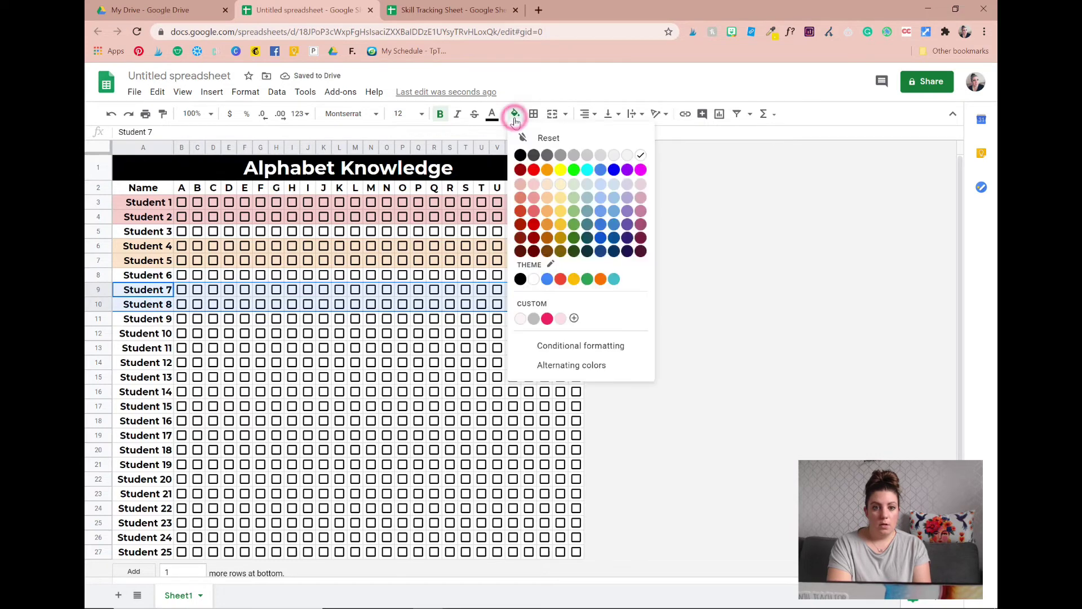
{"action": "left_click", "coordinate": [561, 185]}
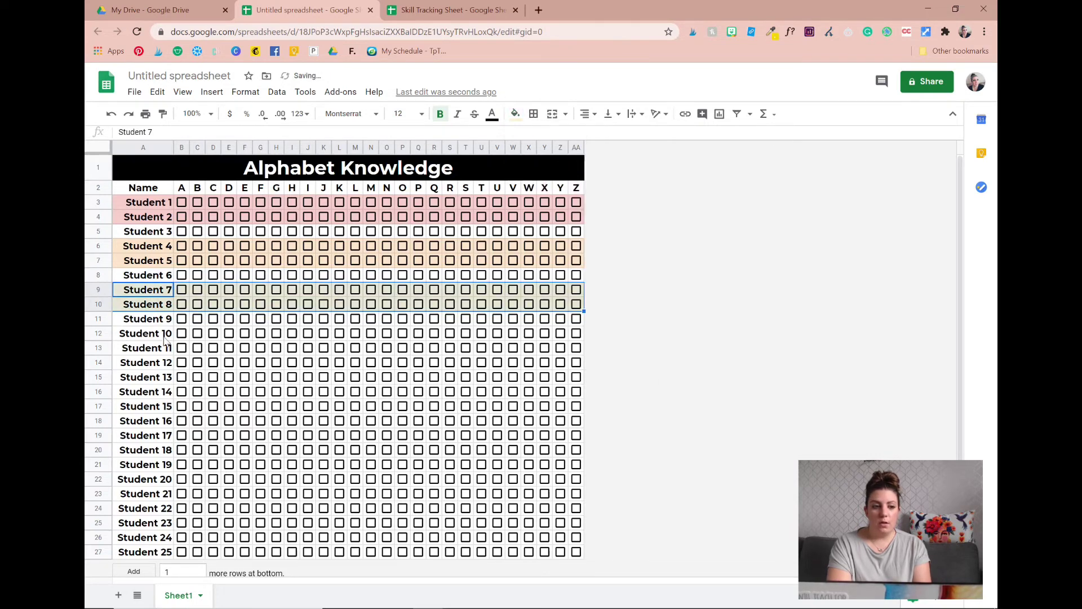
{"action": "left_click_drag", "start_coordinate": [153, 334], "coordinate": [586, 350]}
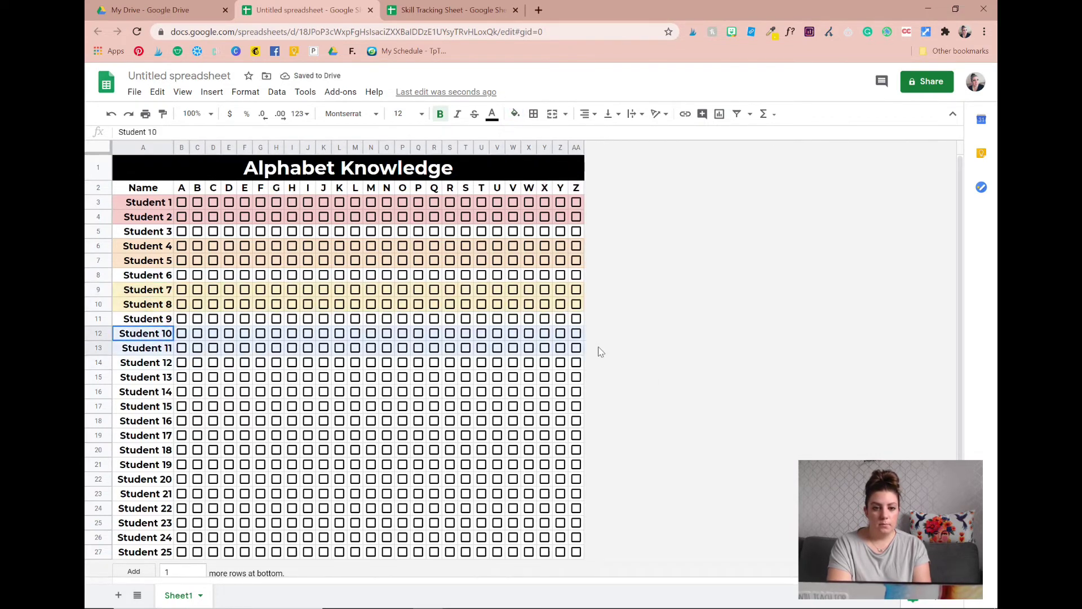
{"action": "left_click", "coordinate": [516, 119]}
{"action": "left_click", "coordinate": [574, 186]}
Fill the Student 13 and 14 rows through column AA with light cyan, and the Student 16 and 17 rows with light blue.
{"action": "left_click_drag", "start_coordinate": [146, 376], "coordinate": [584, 393]}
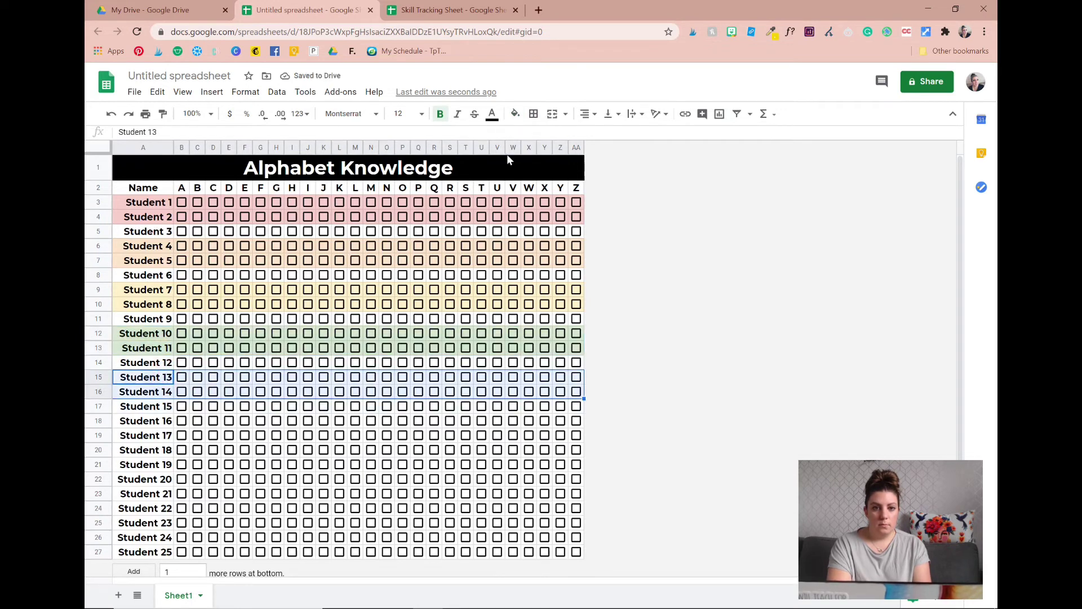
{"action": "left_click", "coordinate": [515, 114]}
{"action": "left_click", "coordinate": [588, 186]}
{"action": "left_click_drag", "start_coordinate": [146, 421], "coordinate": [584, 437]}
{"action": "left_click", "coordinate": [515, 114]}
{"action": "left_click", "coordinate": [600, 186]}
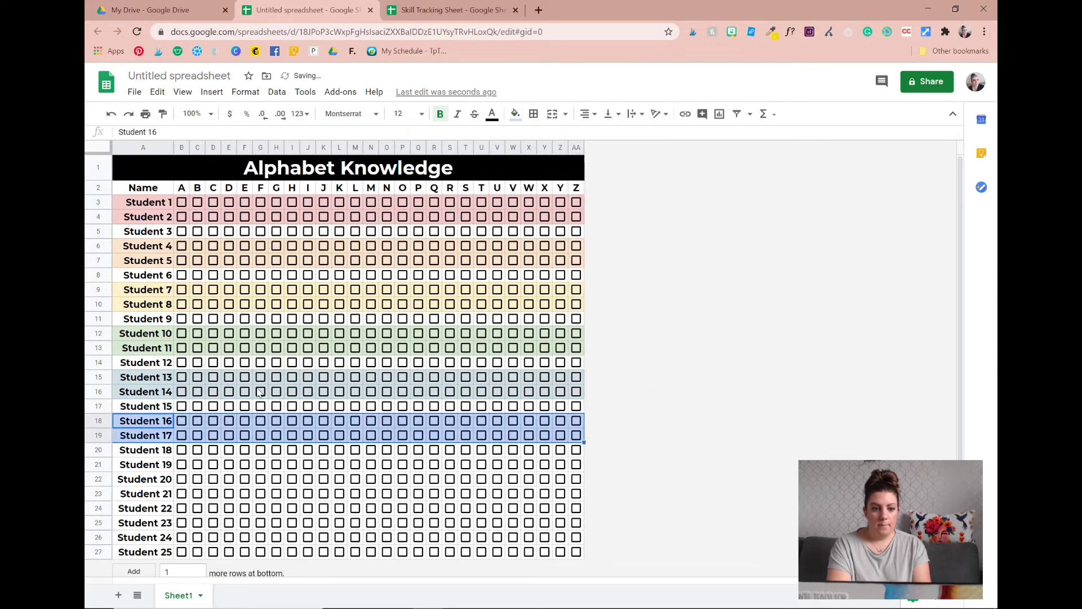
Fill the Student 19 and 20 rows through column AA with light purple, and the Student 22 and 23 rows with light magenta.
{"action": "left_click_drag", "start_coordinate": [146, 464], "coordinate": [581, 479]}
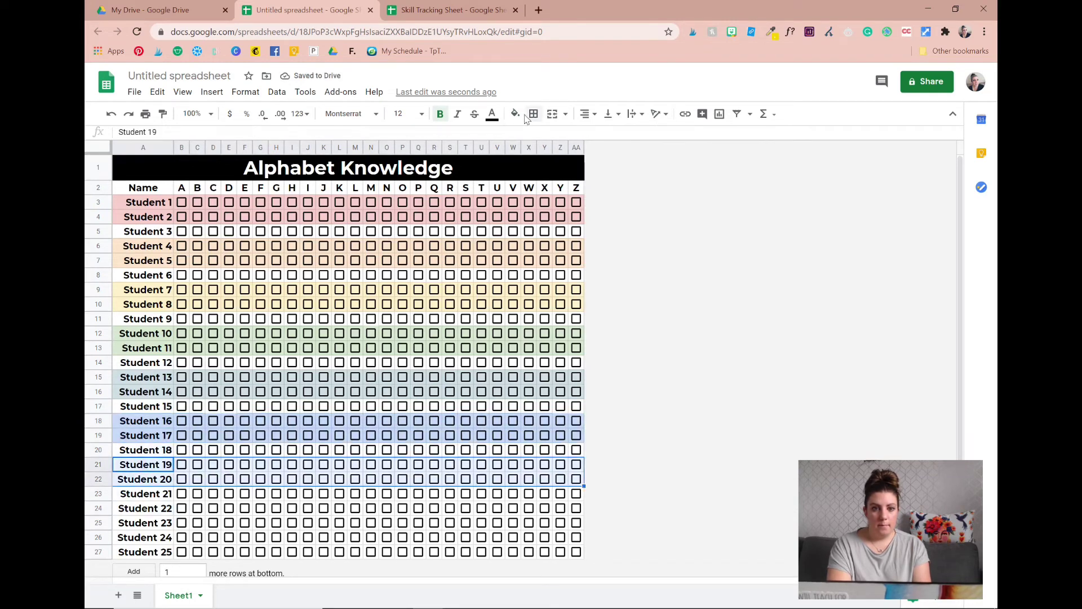
{"action": "left_click", "coordinate": [516, 114]}
{"action": "left_click", "coordinate": [613, 186]}
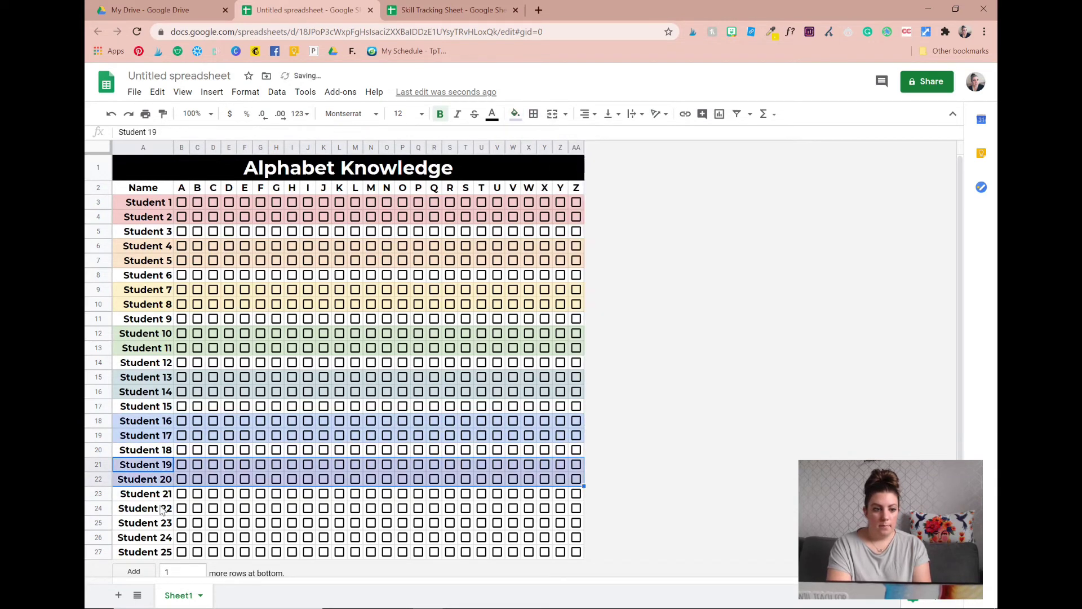
{"action": "left_click_drag", "start_coordinate": [162, 510], "coordinate": [582, 525]}
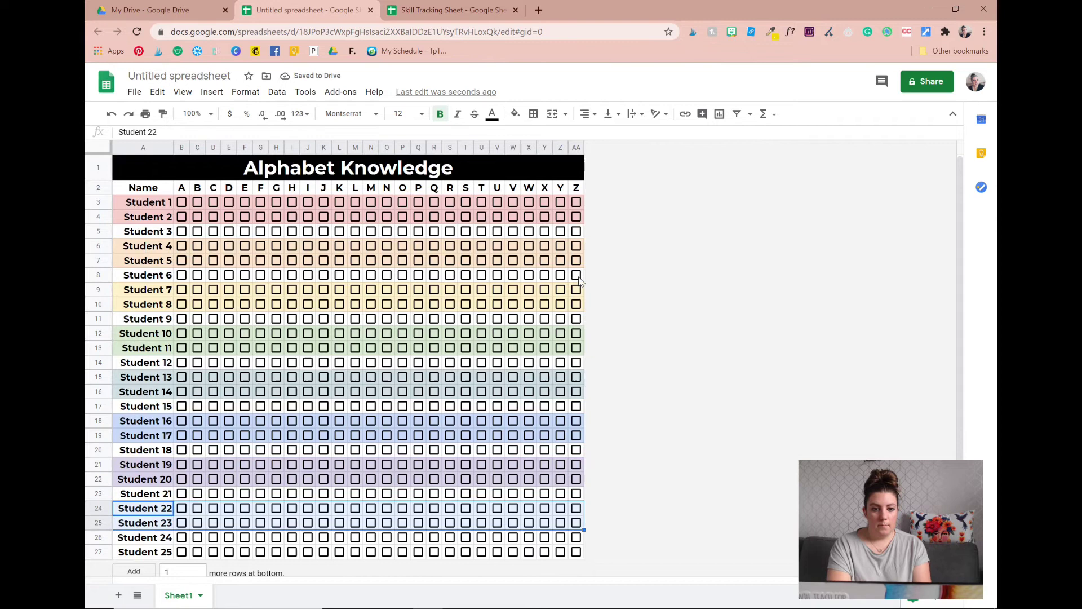
{"action": "left_click", "coordinate": [516, 114]}
{"action": "left_click", "coordinate": [642, 186]}
Fill the Student 25 row through column AA with light red to restart the rainbow pattern.
{"action": "left_click_drag", "start_coordinate": [158, 553], "coordinate": [584, 571]}
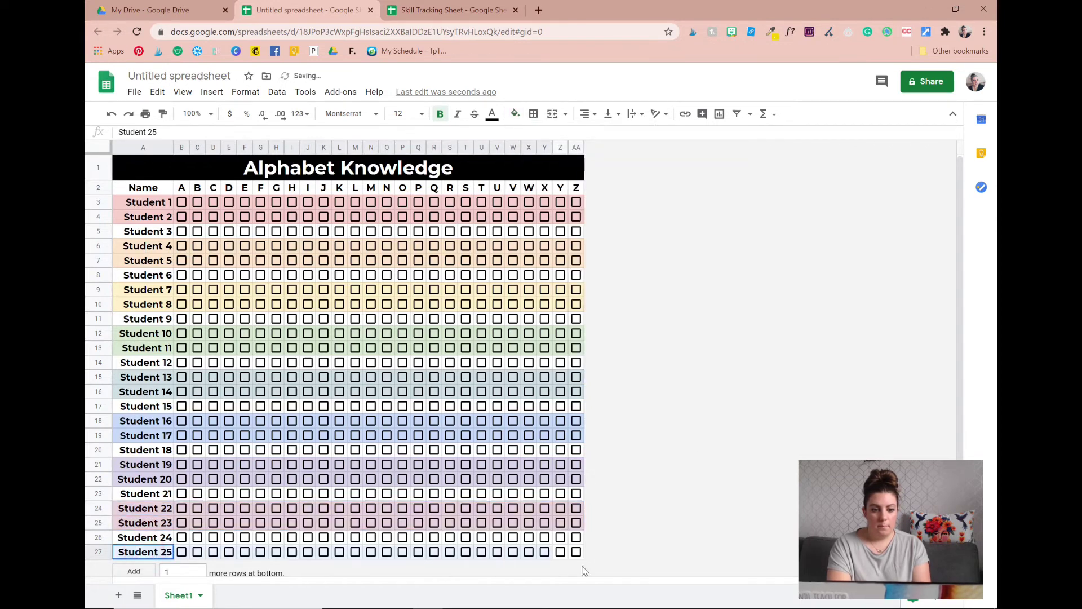
{"action": "left_click", "coordinate": [516, 114]}
{"action": "left_click", "coordinate": [533, 186]}
{"action": "left_click", "coordinate": [529, 188]}
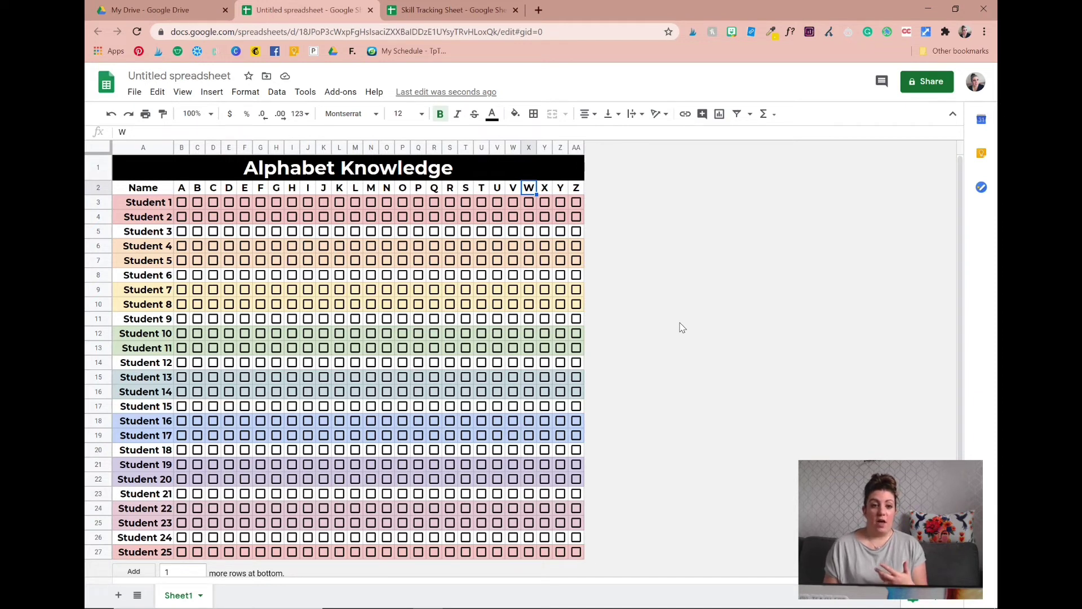
Duplicate Sheet1 within the spreadsheet, compare it with the original, and display the copy.
{"action": "left_click", "coordinate": [201, 595]}
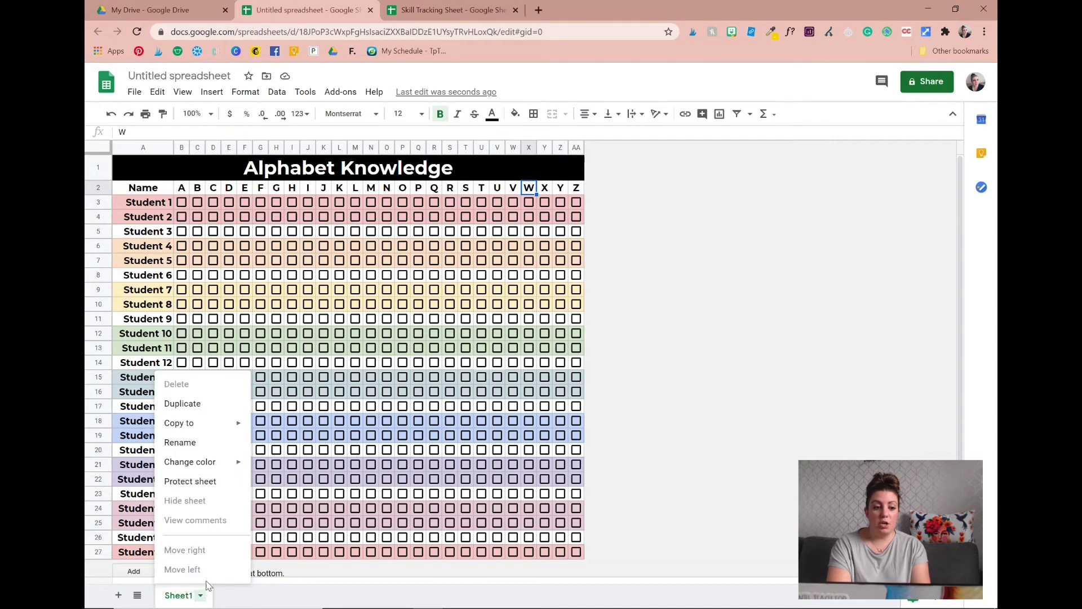
{"action": "left_click", "coordinate": [194, 408]}
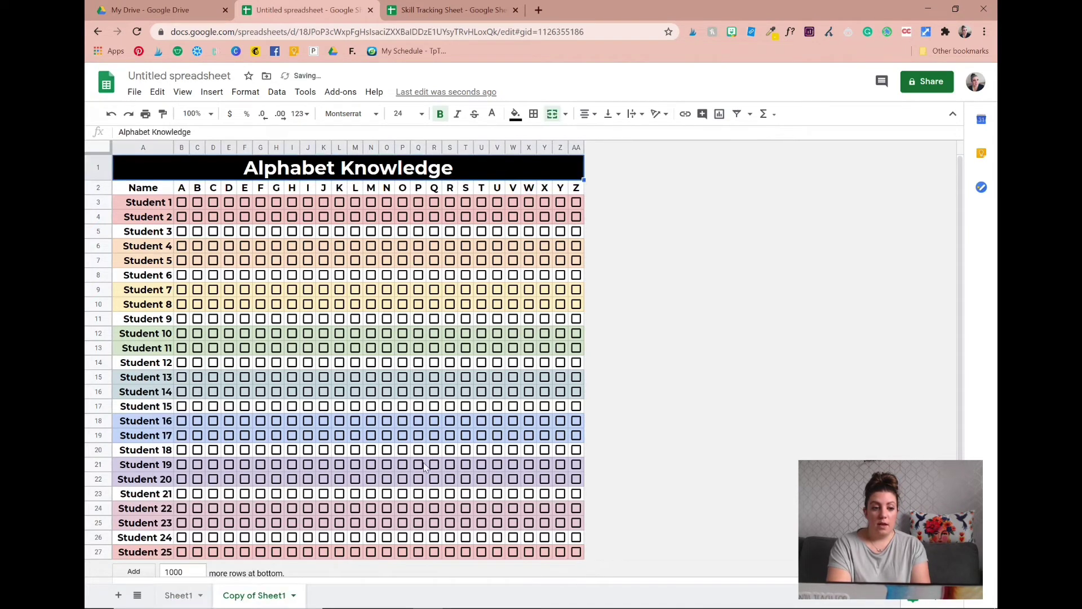
{"action": "left_click", "coordinate": [201, 599]}
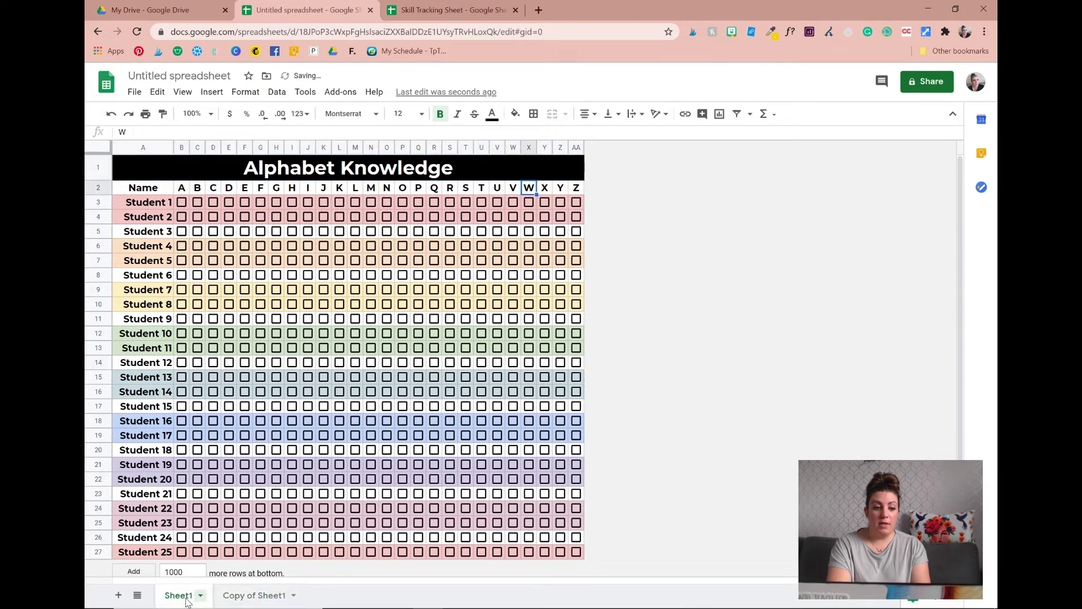
{"action": "left_click", "coordinate": [243, 593]}
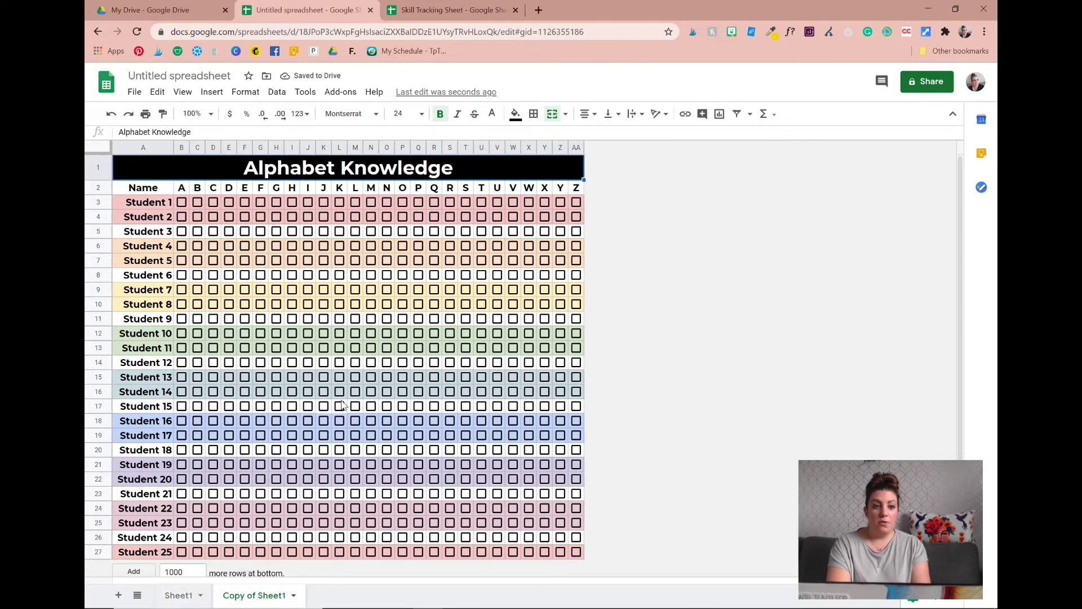
Change the title of the duplicated sheet to Lowercase Knowledge.
{"action": "double_click", "coordinate": [297, 167]}
{"action": "double_click", "coordinate": [297, 167]}
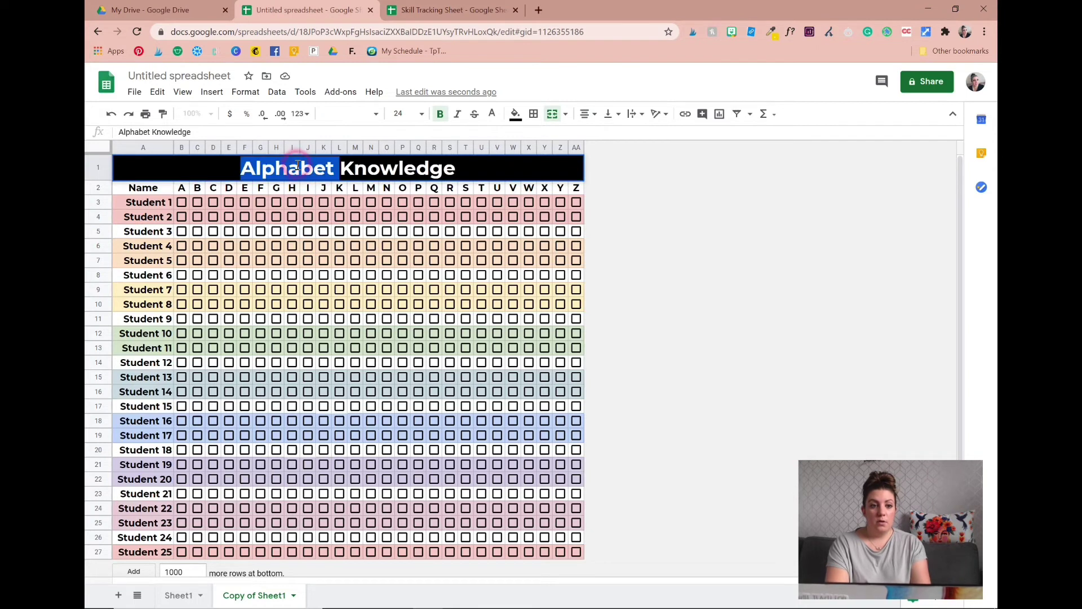
{"action": "type", "text": "Lowercase"}
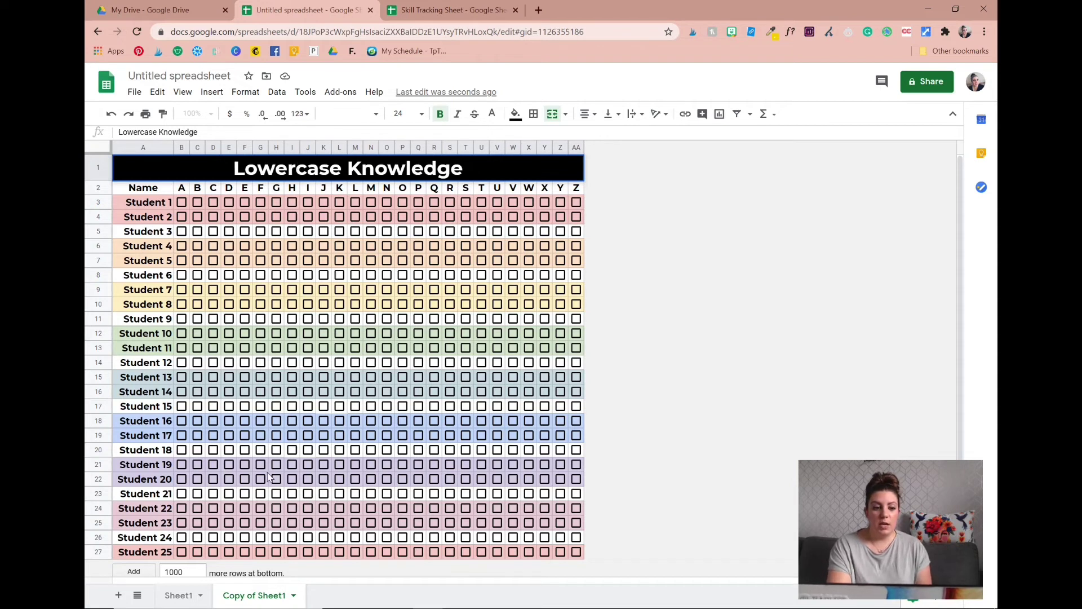
Rename the duplicated sheet as Lowercase.
{"action": "right_click", "coordinate": [239, 593]}
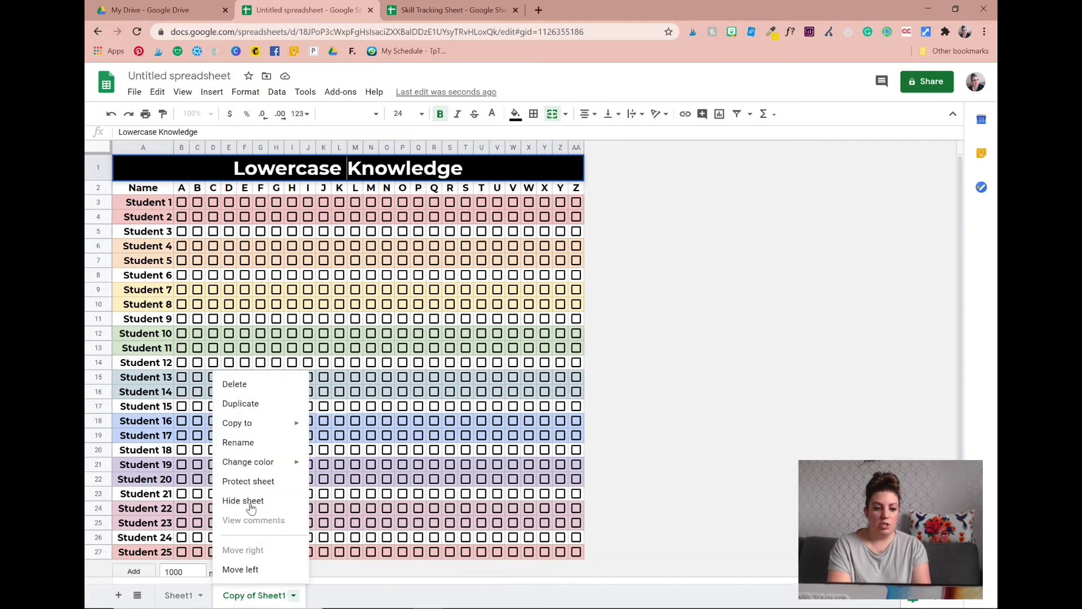
{"action": "left_click", "coordinate": [257, 443]}
{"action": "type", "text": "Lowercase"}
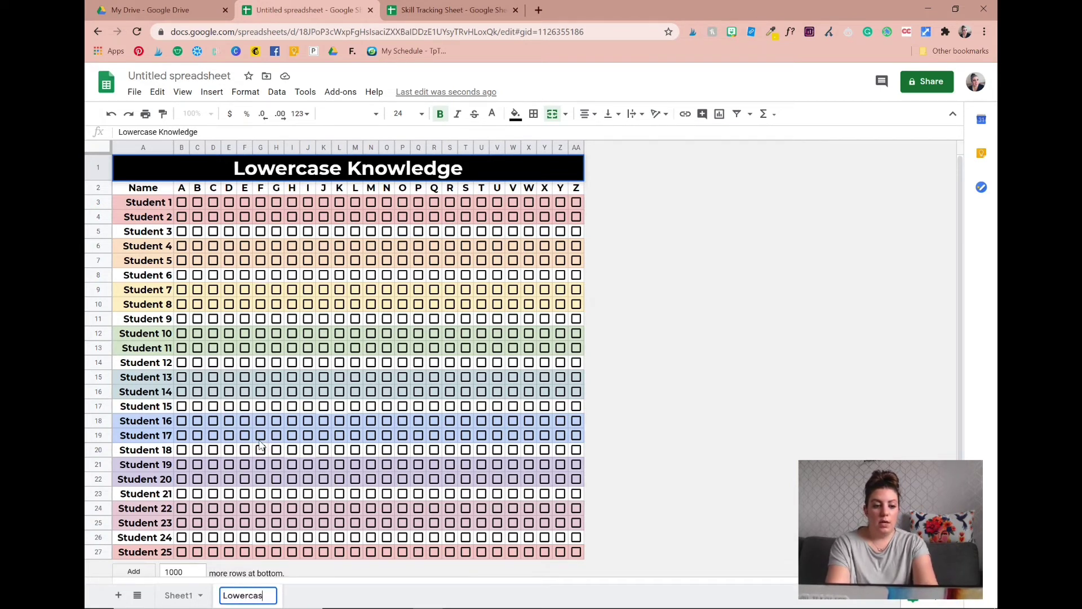
Rename Sheet1, the original Alphabet Knowledge sheet, as Letter Sounds.
{"action": "left_click", "coordinate": [176, 601]}
{"action": "right_click", "coordinate": [176, 601]}
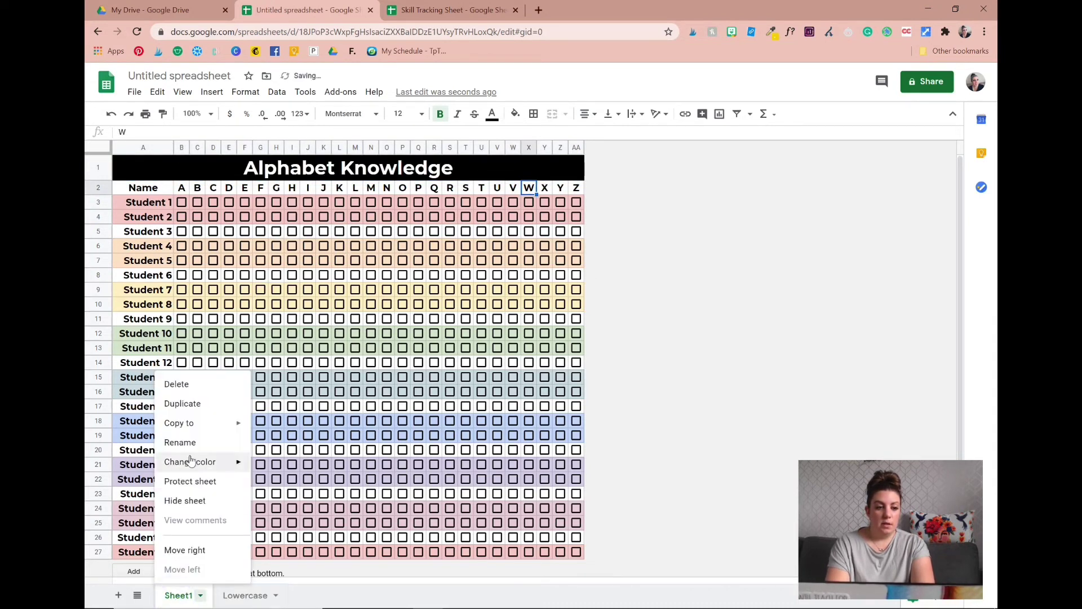
{"action": "type", "text": "Le"}
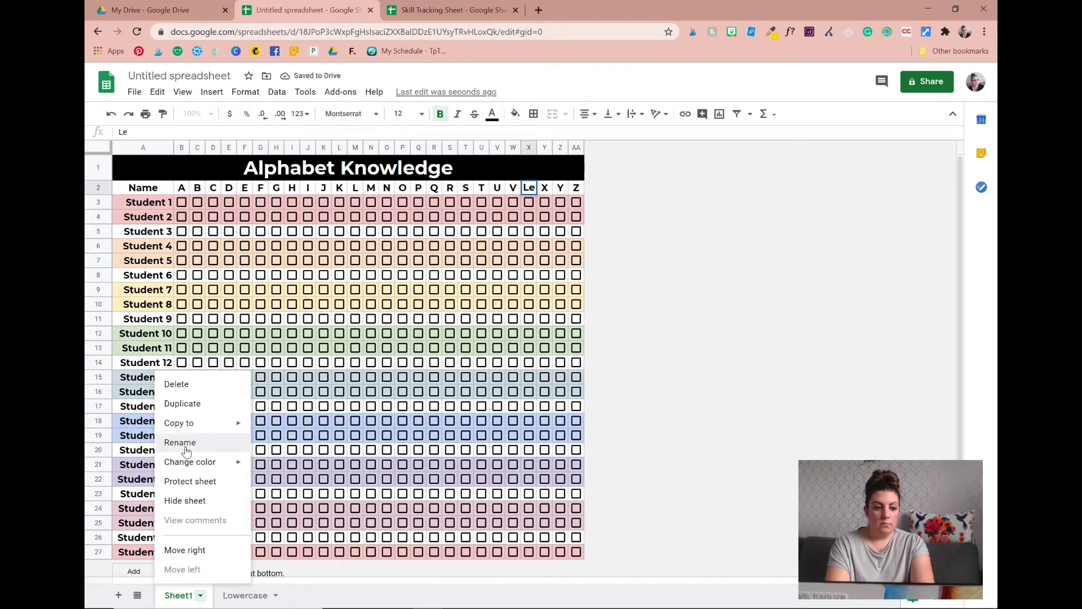
{"action": "left_click", "coordinate": [195, 444]}
{"action": "type", "text": "Letter Sounds"}
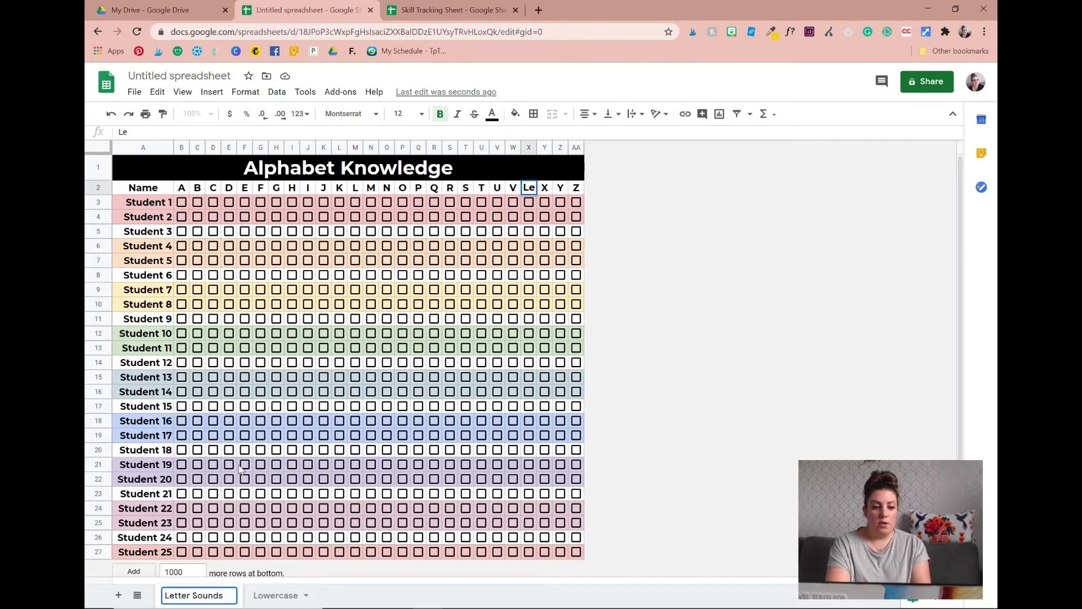
Duplicate the Lowercase sheet within the spreadsheet.
{"action": "left_click", "coordinate": [308, 597]}
{"action": "left_click", "coordinate": [307, 598]}
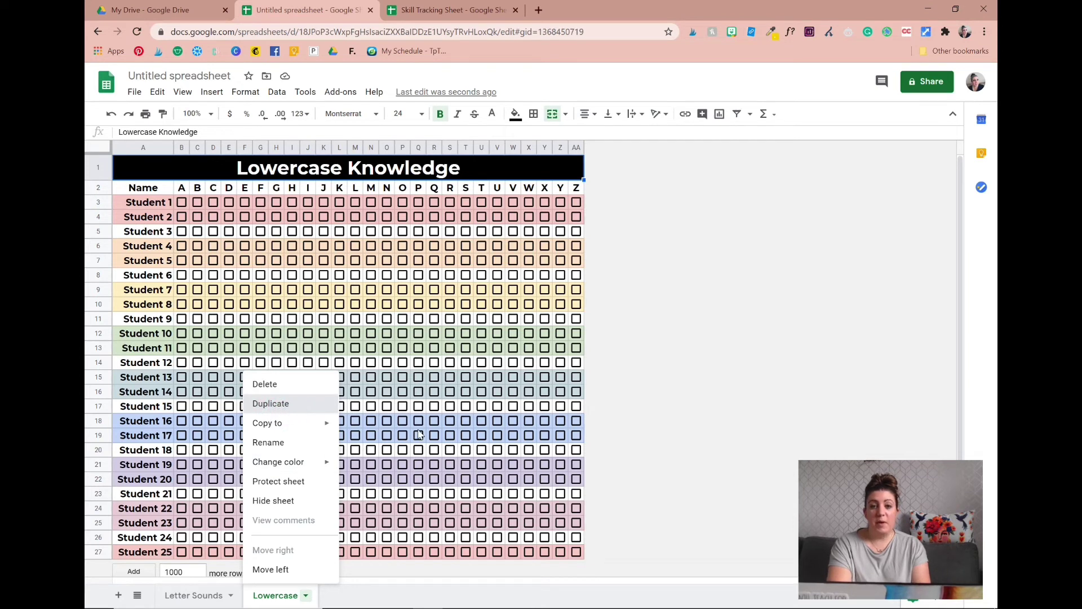
{"action": "left_click", "coordinate": [281, 412]}
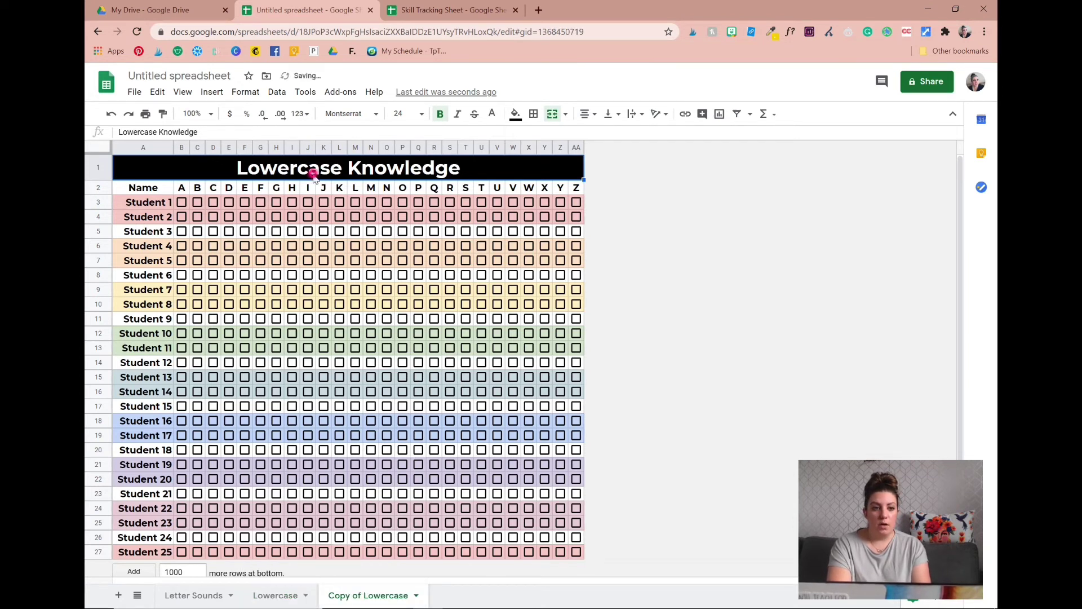
Change the title in row 1 of the Lowercase copy to Uppercase Knowledge.
{"action": "double_click", "coordinate": [297, 169]}
{"action": "left_click_drag", "start_coordinate": [298, 169], "coordinate": [231, 168]}
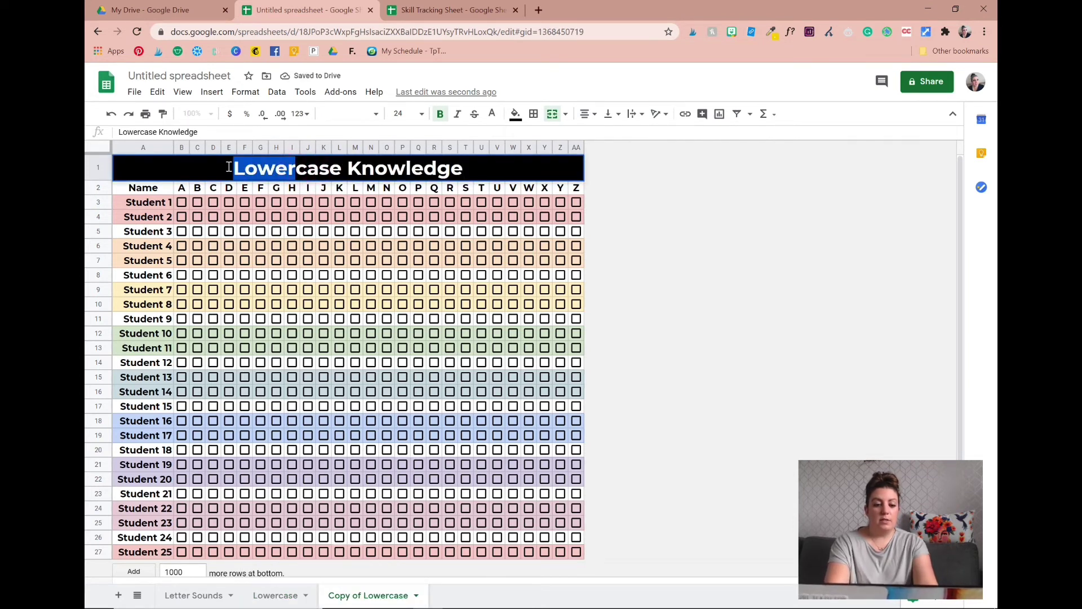
{"action": "type", "text": "Upperca"}
{"action": "key", "text": "BackSpace"}
{"action": "key", "text": "BackSpace"}
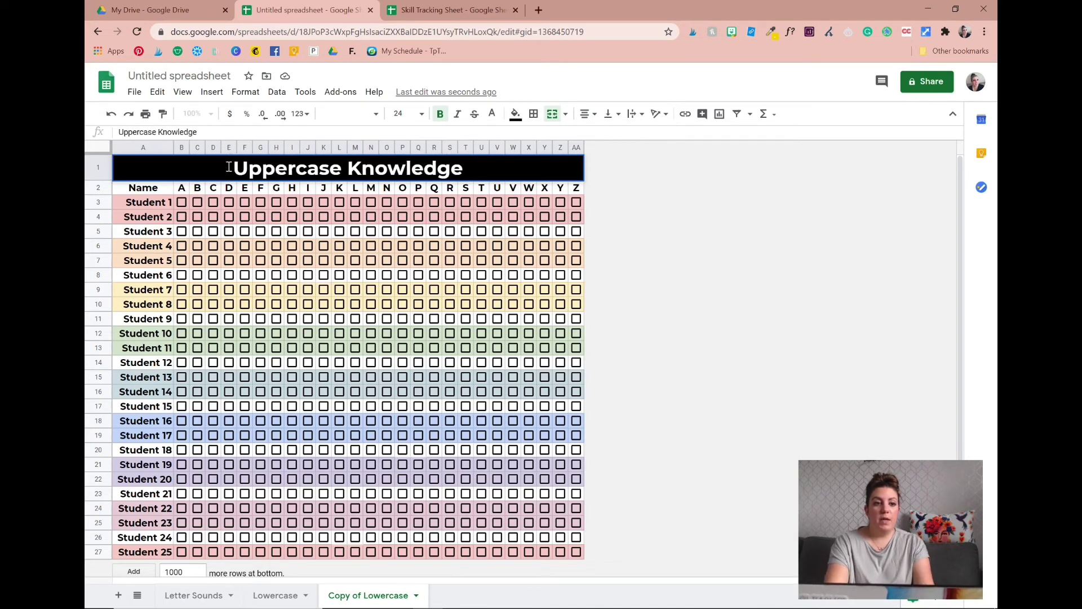
{"action": "key", "text": "Return"}
Rename the copied Lowercase sheet as Uppercase.
{"action": "right_click", "coordinate": [357, 594]}
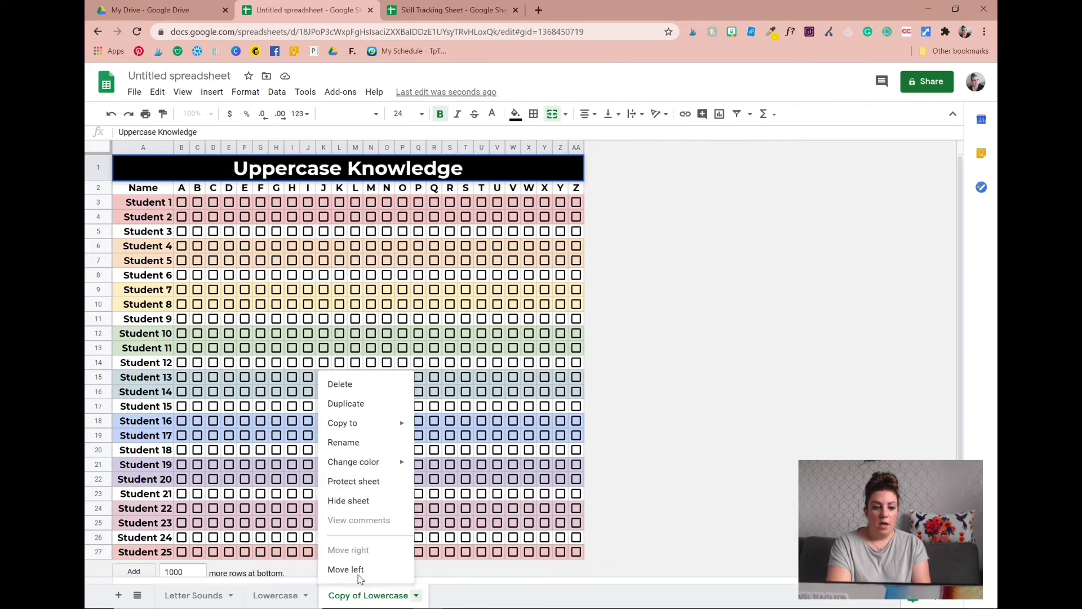
{"action": "left_click", "coordinate": [358, 446]}
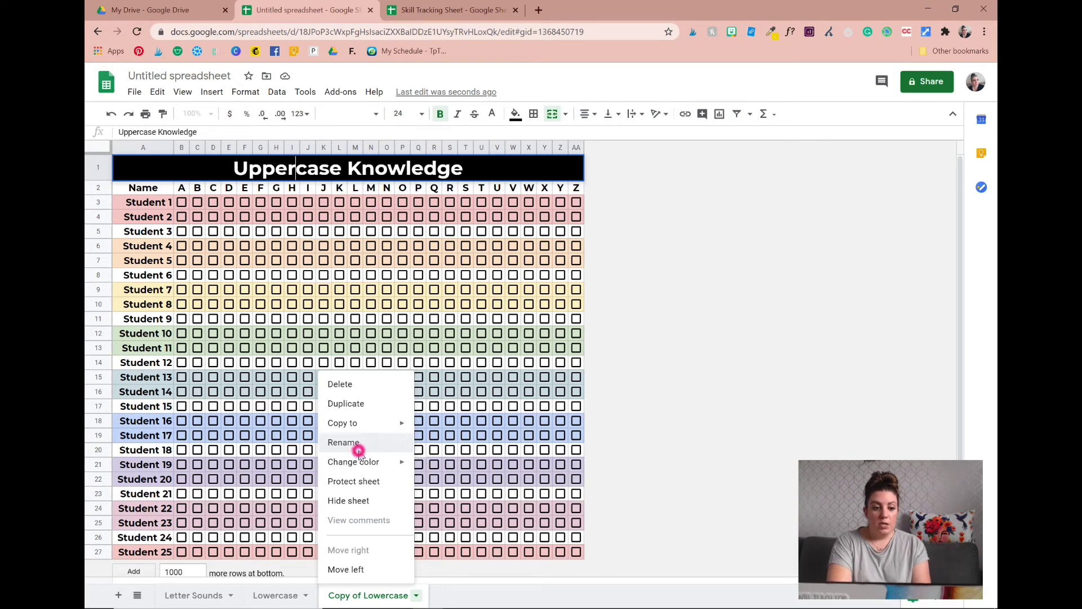
{"action": "left_click", "coordinate": [377, 597]}
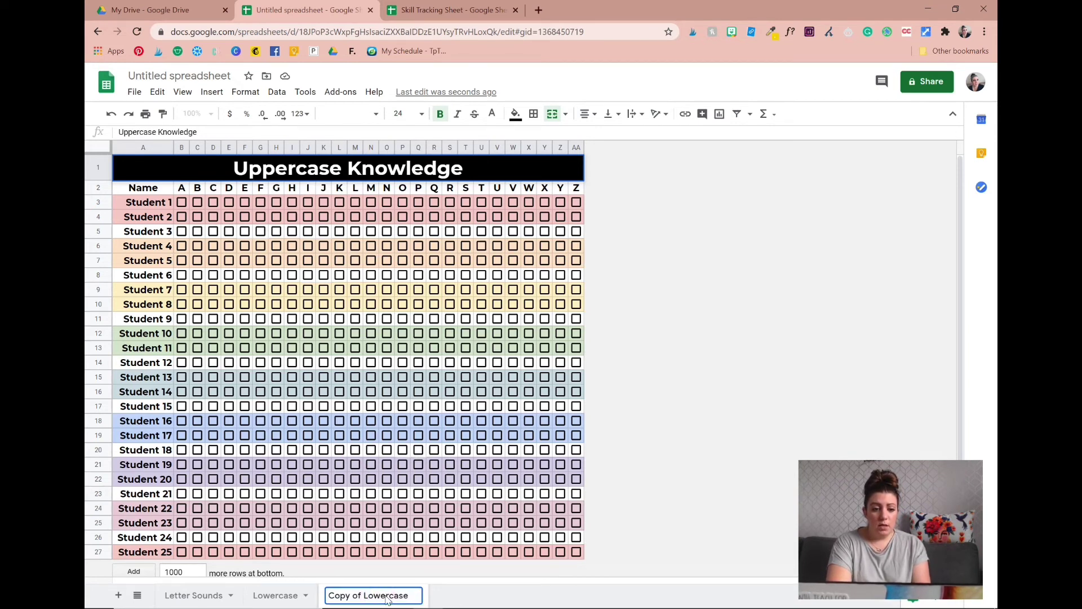
{"action": "key", "text": "BackSpace"}
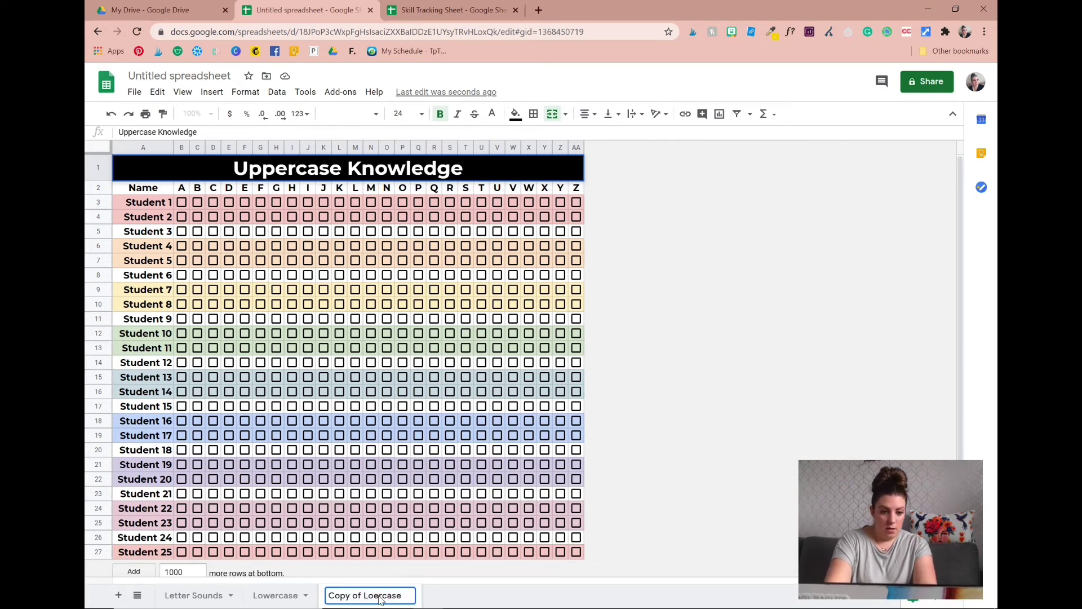
{"action": "key", "text": "Delete"}
{"action": "key", "text": "Delete"}
{"action": "key", "text": "BackSpace"}
{"action": "key", "text": "BackSpace"}
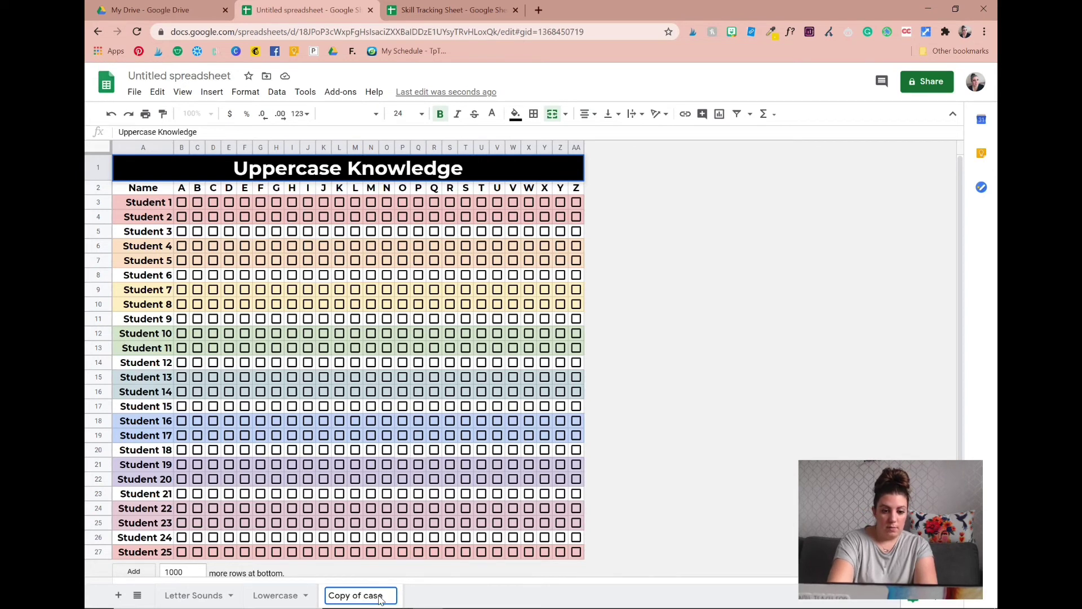
{"action": "type", "text": "Upper"}
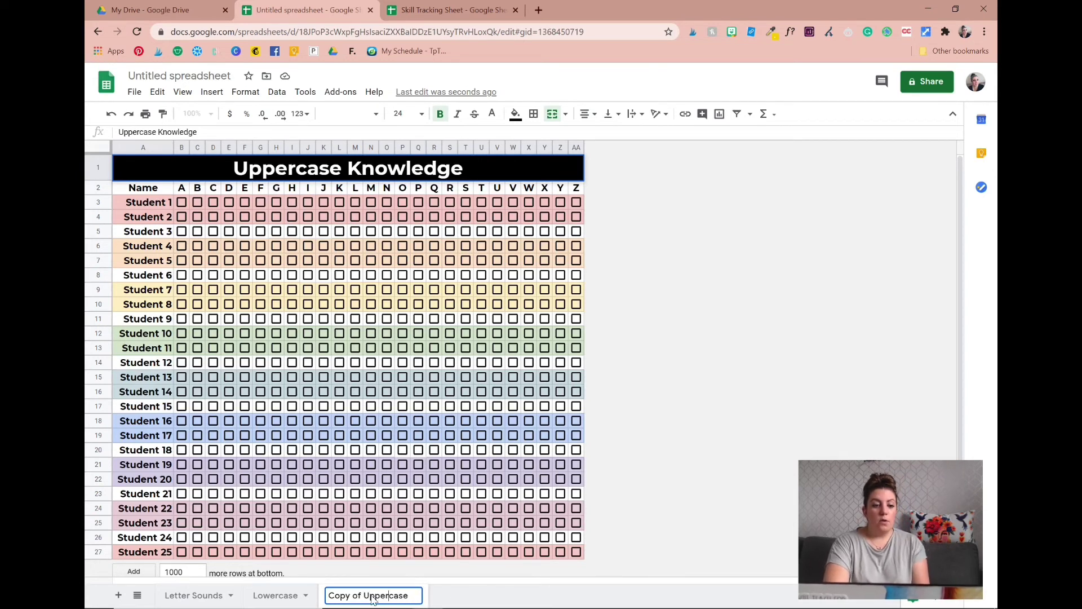
{"action": "left_click", "coordinate": [364, 599]}
{"action": "key", "text": "BackSpace"}
{"action": "key", "text": "BackSpace"}
{"action": "key", "text": "BackSpace"}
{"action": "key", "text": "BackSpace"}
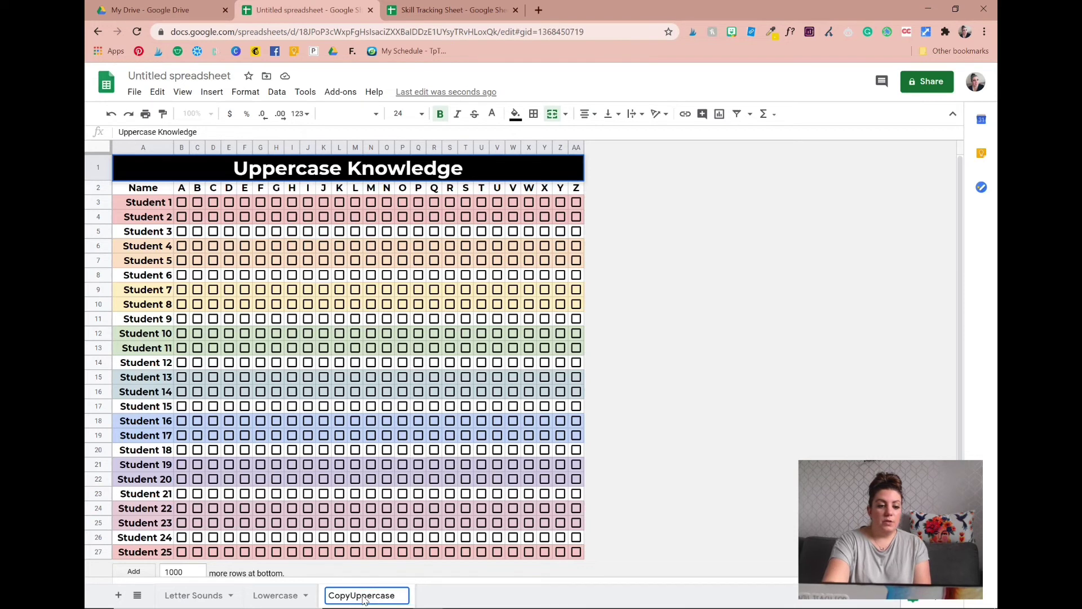
{"action": "key", "text": "BackSpace"}
{"action": "key", "text": "BackSpace"}
{"action": "key", "text": "BackSpace"}
{"action": "key", "text": "BackSpace"}
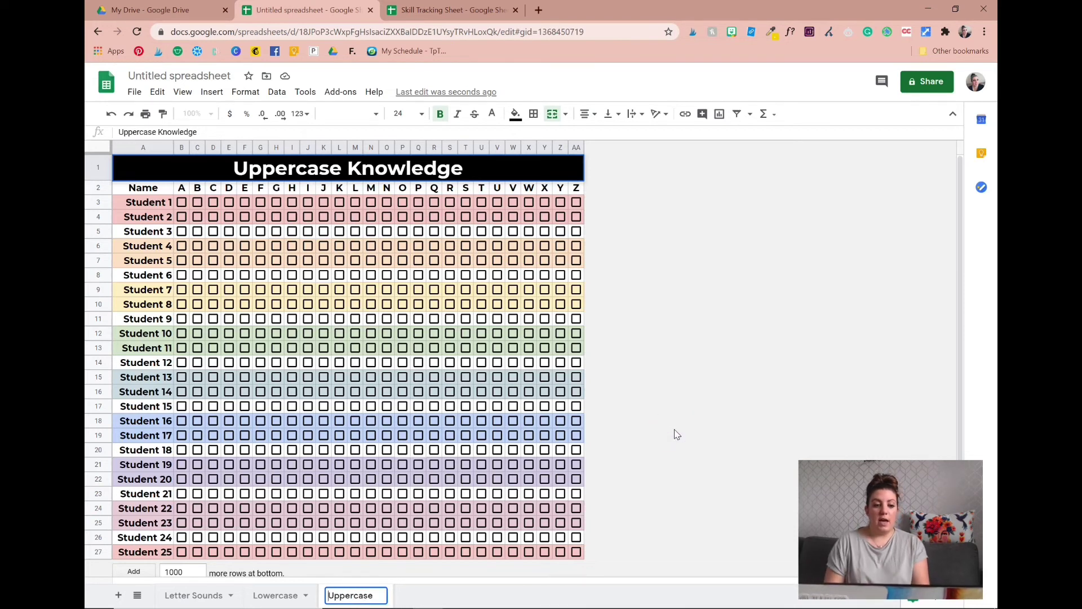
{"action": "left_click", "coordinate": [677, 434]}
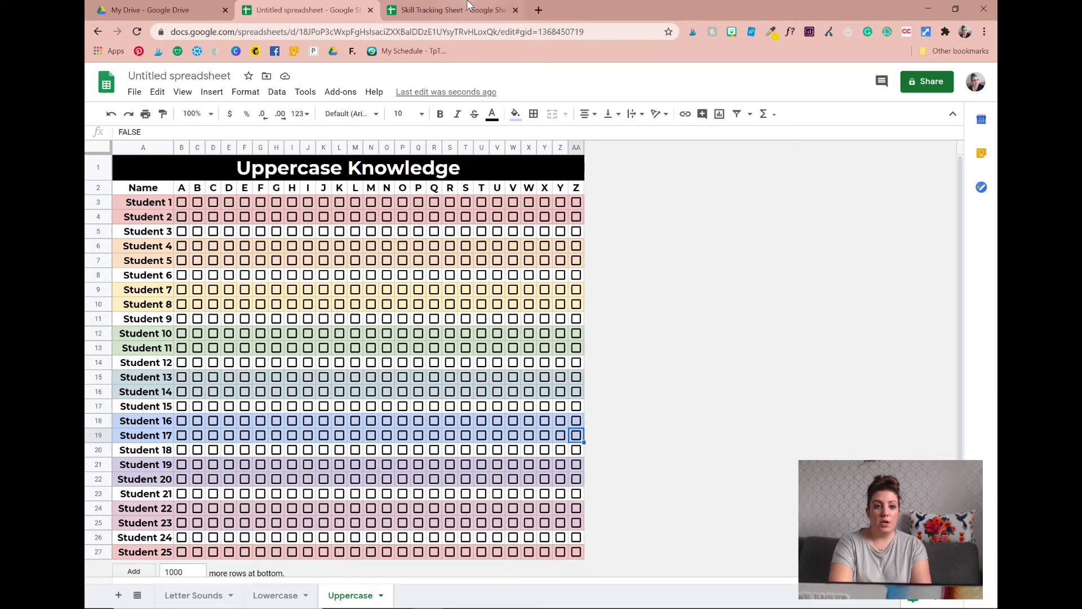
Compare the Uppercase sheet with the finished Skill Tracking Sheet and return to the alphabet tracker.
{"action": "left_click", "coordinate": [451, 9]}
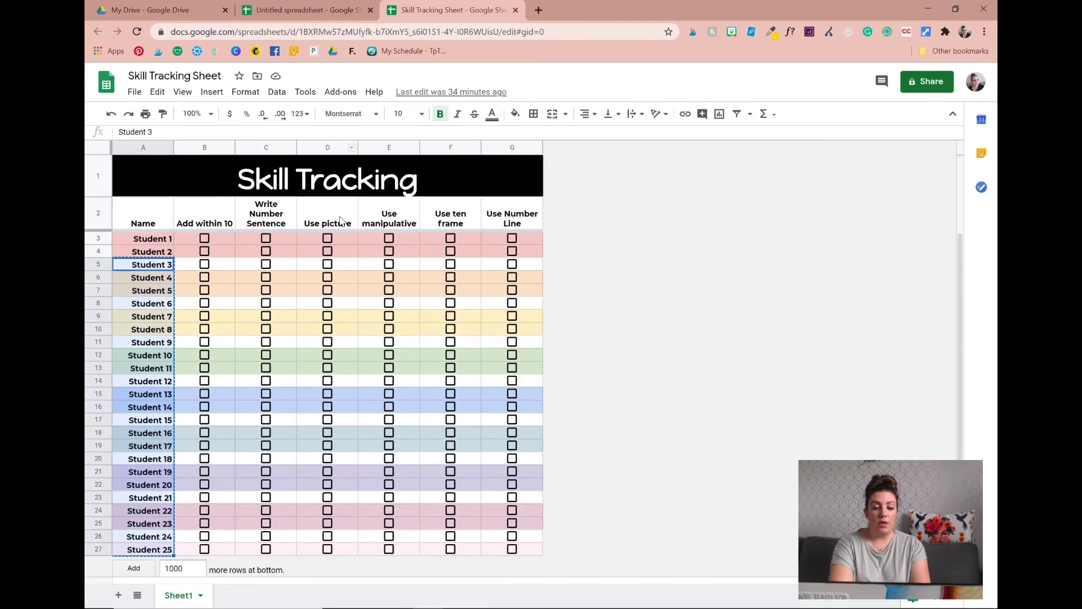
{"action": "left_click", "coordinate": [306, 7]}
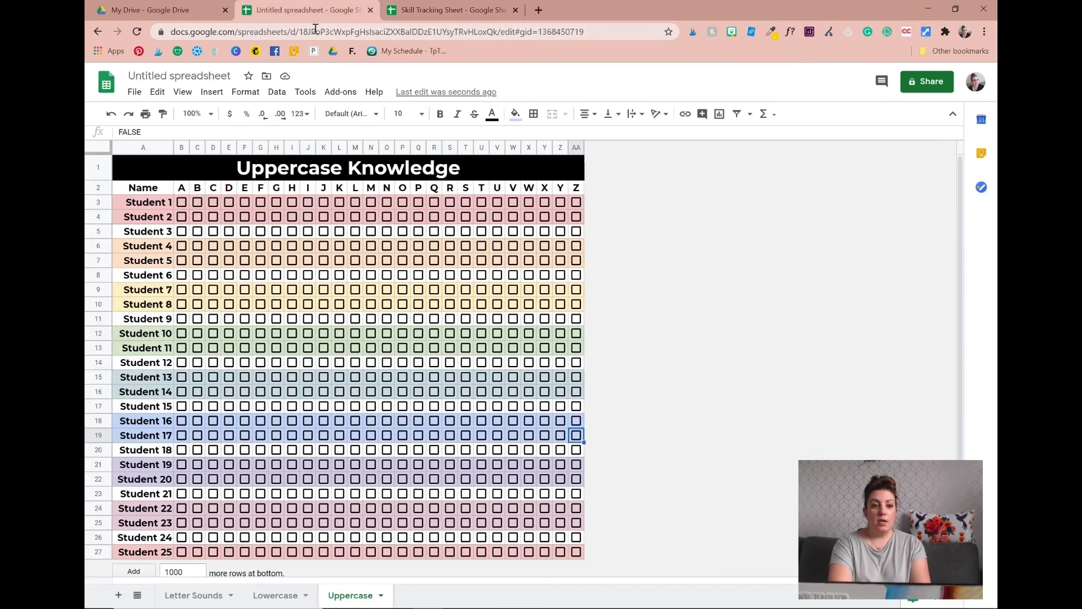
{"action": "left_click", "coordinate": [420, 10]}
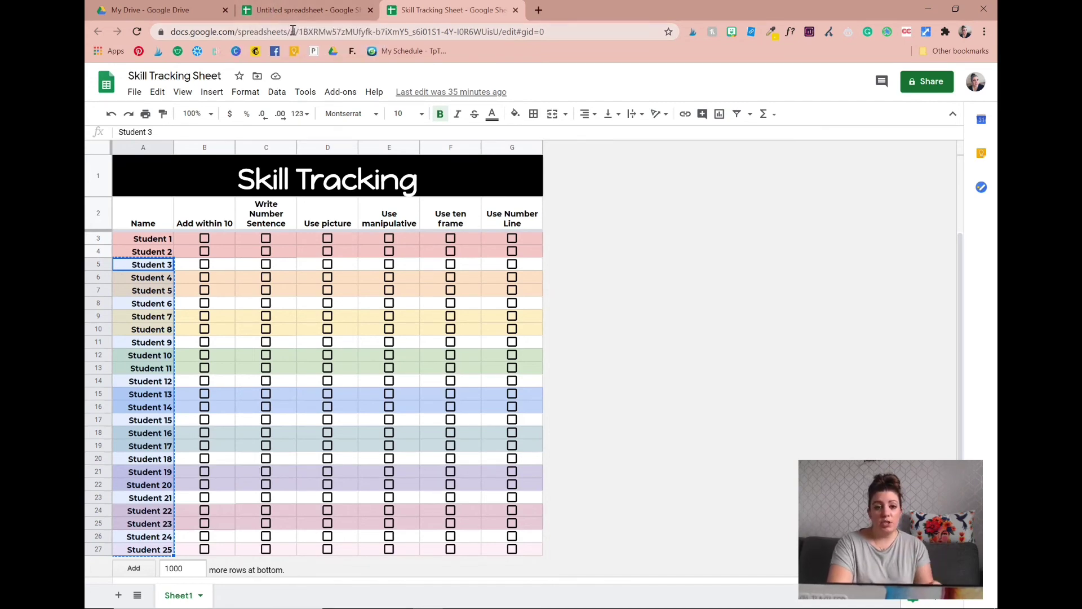
{"action": "key", "text": "ctrl+shift+Tab"}
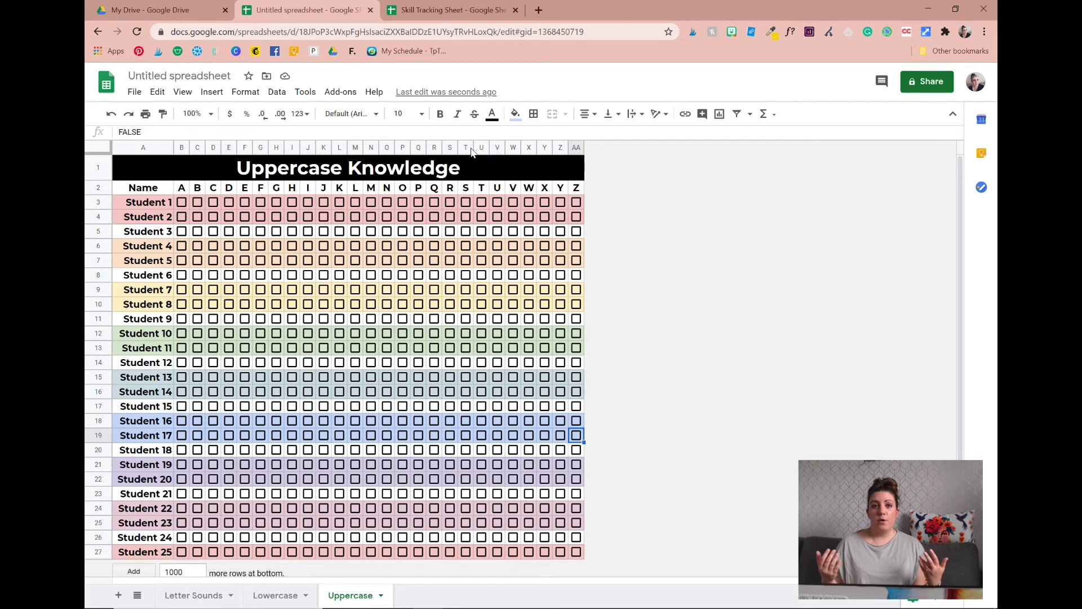
Insert one column after column AA on the Uppercase sheet and widen the new column AB.
{"action": "right_click", "coordinate": [576, 148]}
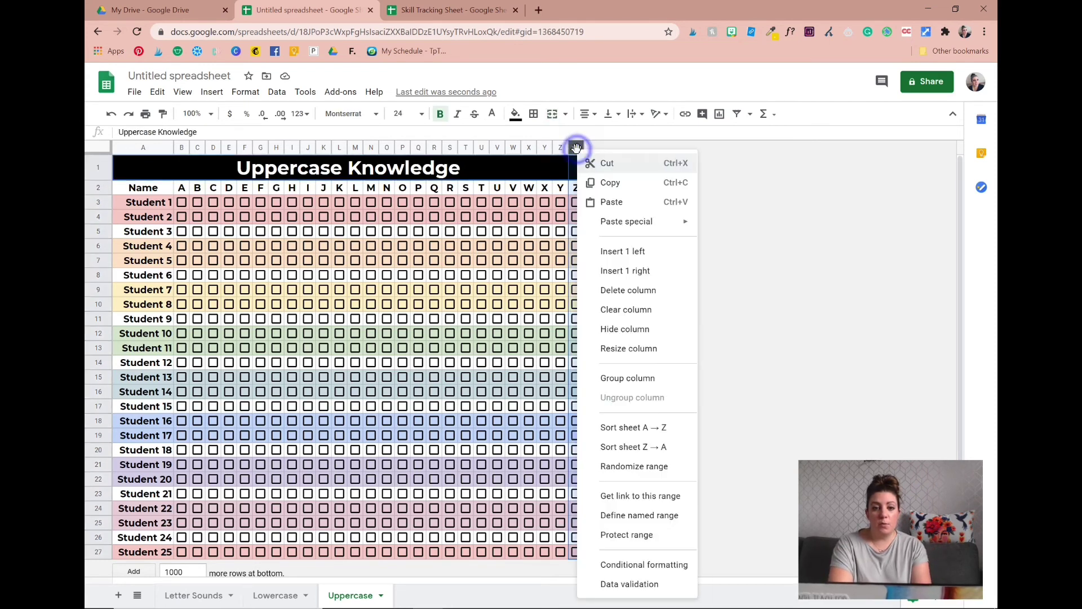
{"action": "left_click", "coordinate": [667, 270]}
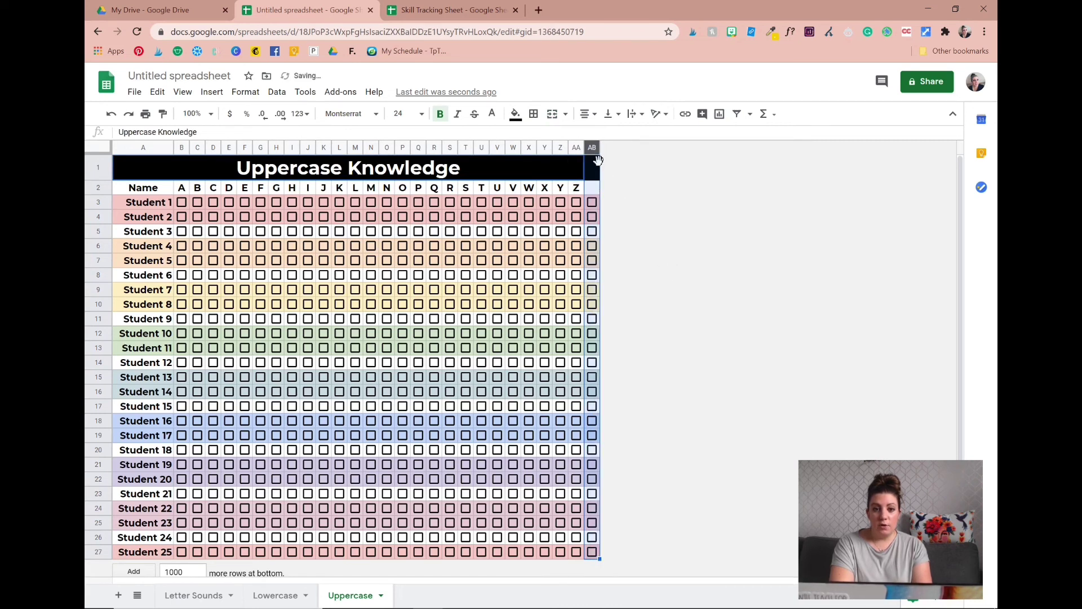
{"action": "left_click_drag", "start_coordinate": [598, 150], "coordinate": [647, 149]}
Enter Zoo Trip as the header of column AB in row 2.
{"action": "left_click", "coordinate": [606, 187]}
{"action": "double_click", "coordinate": [607, 188]}
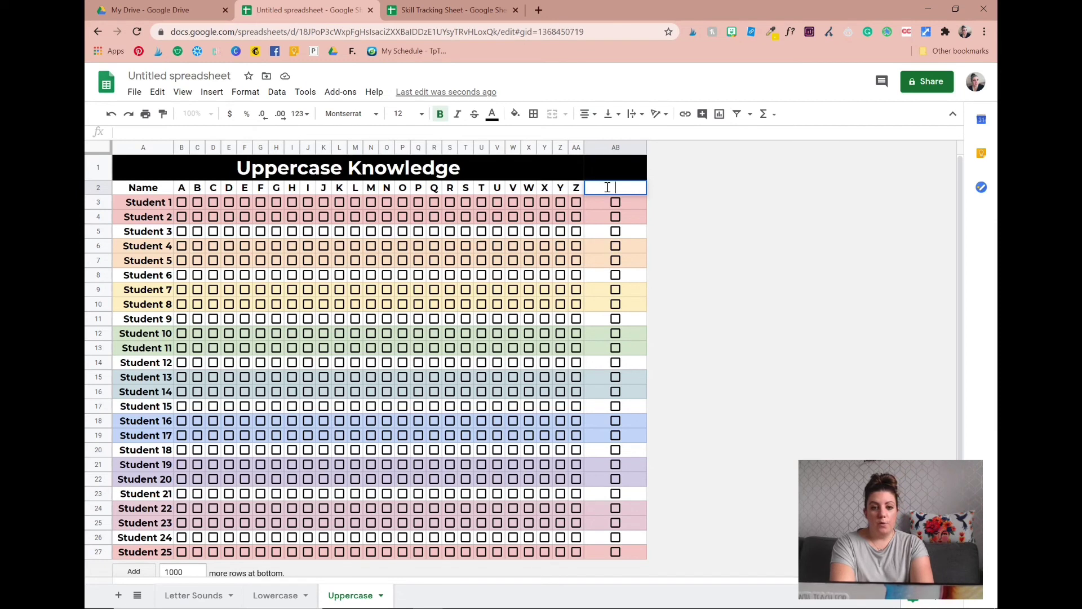
{"action": "type", "text": "F"}
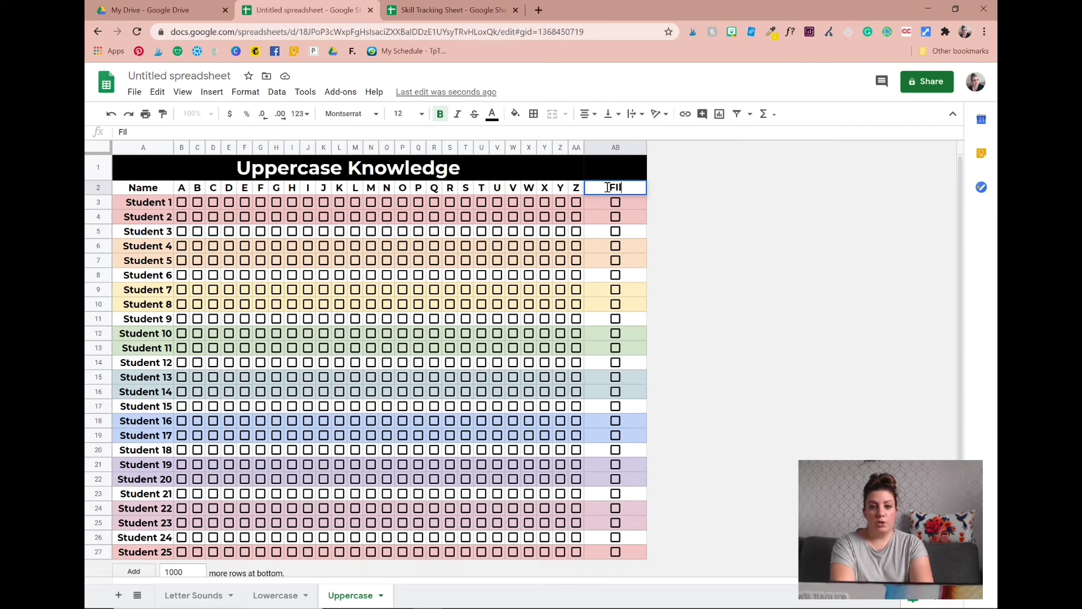
{"action": "key", "text": "BackSpace"}
{"action": "type", "text": "Z"}
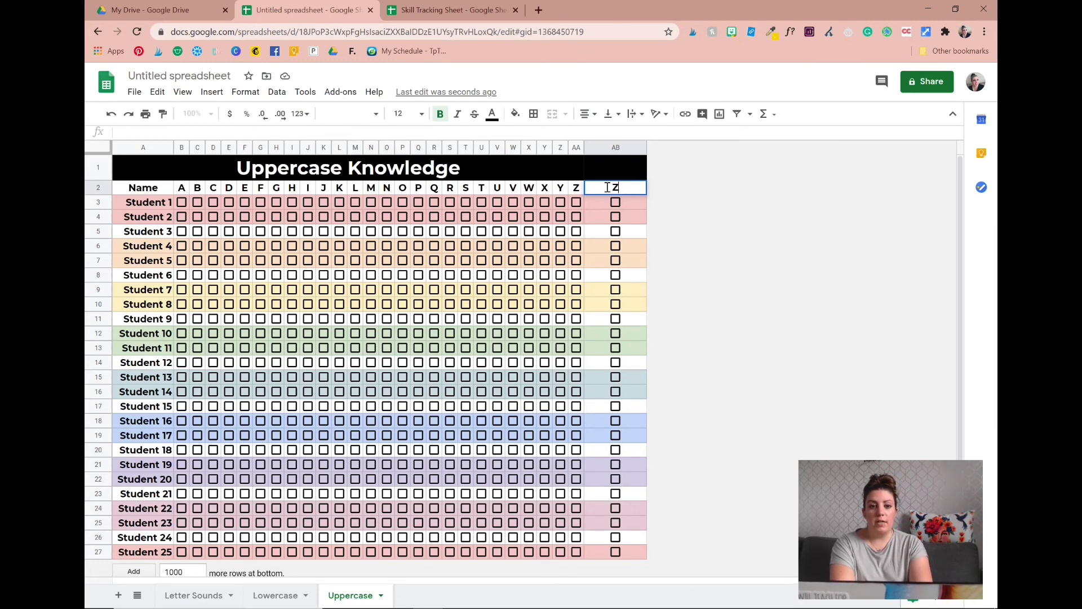
{"action": "type", "text": "oo Trip"}
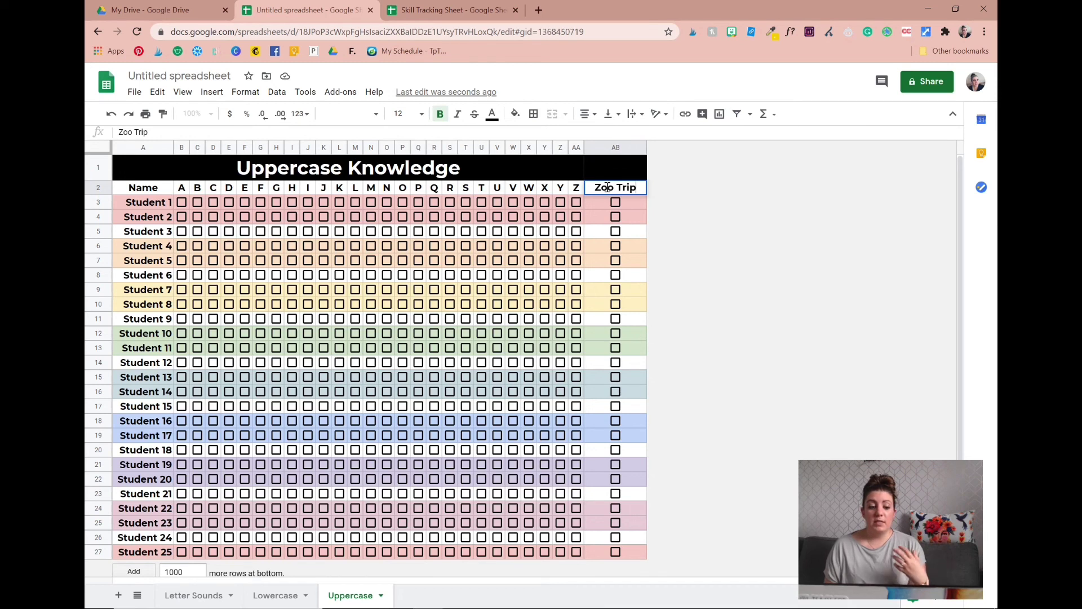
Clear the Zoo Trip header text from cell AB2.
{"action": "key", "text": "BackSpace"}
{"action": "key", "text": "BackSpace"}
{"action": "key", "text": "BackSpace"}
{"action": "key", "text": "BackSpace"}
{"action": "key", "text": "BackSpace"}
{"action": "key", "text": "BackSpace"}
{"action": "key", "text": "BackSpace"}
{"action": "key", "text": "BackSpace"}
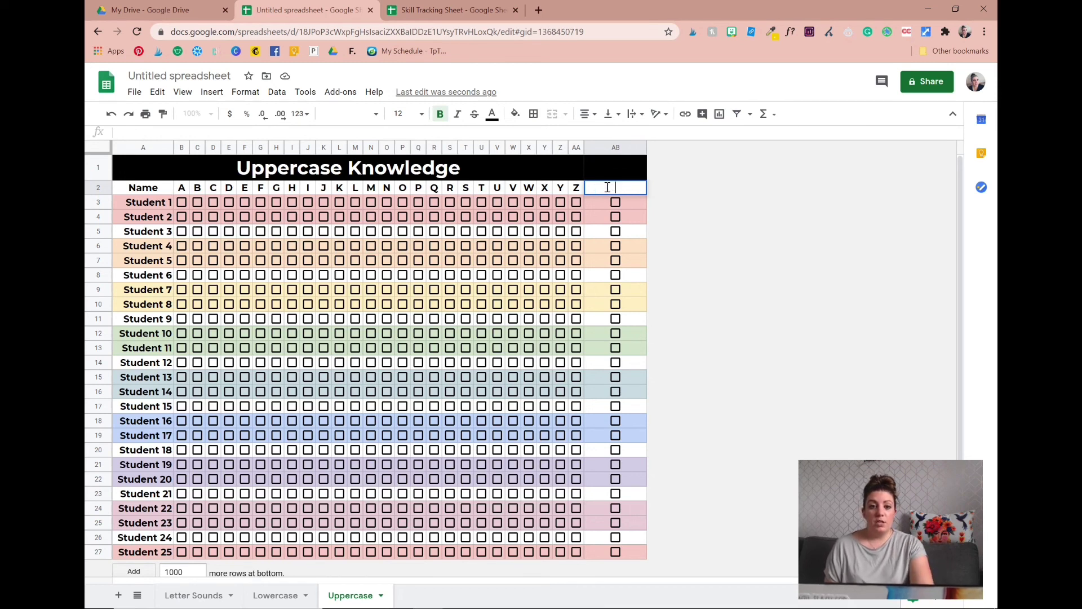
{"action": "type", "text": "F"}
{"action": "key", "text": "BackSpace"}
{"action": "key", "text": "BackSpace"}
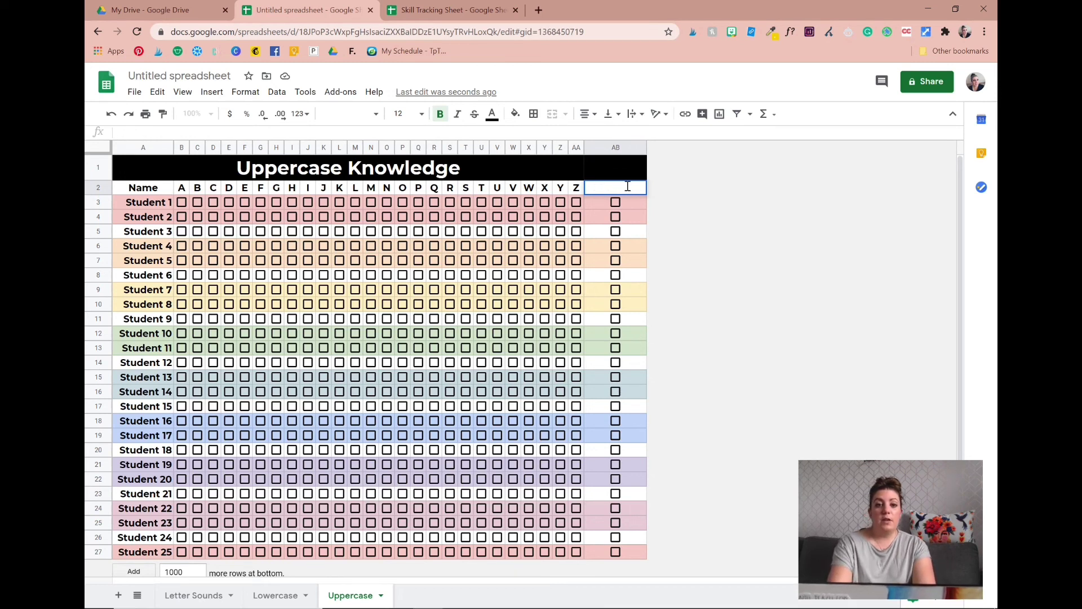
Undo the widening of column AB.
{"action": "left_click", "coordinate": [711, 214]}
{"action": "key", "text": "ctrl+z"}
{"action": "left_click", "coordinate": [711, 215]}
{"action": "key", "text": "ctrl+z"}
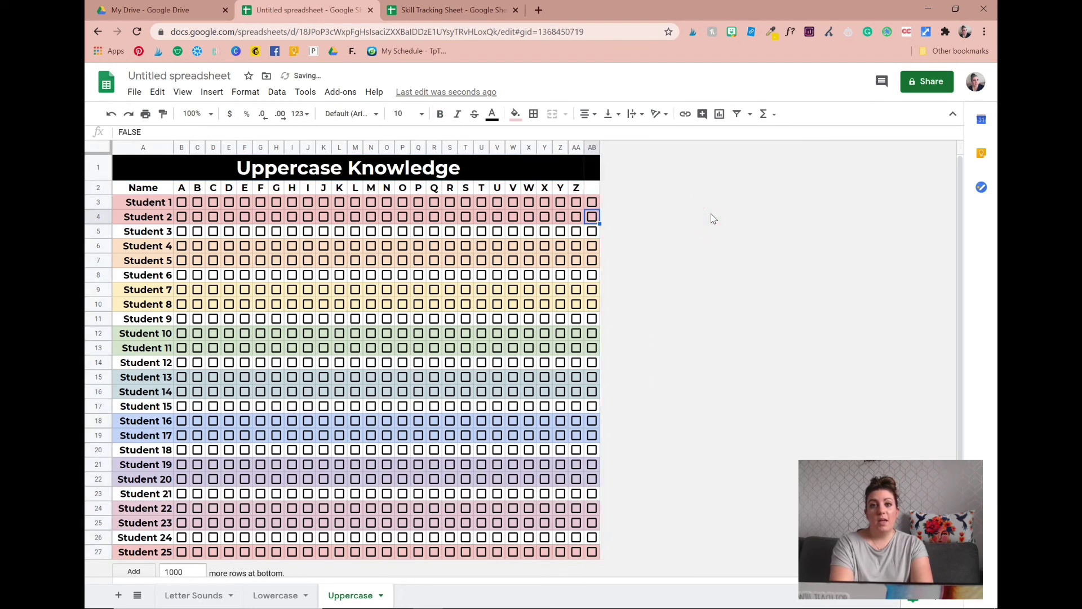